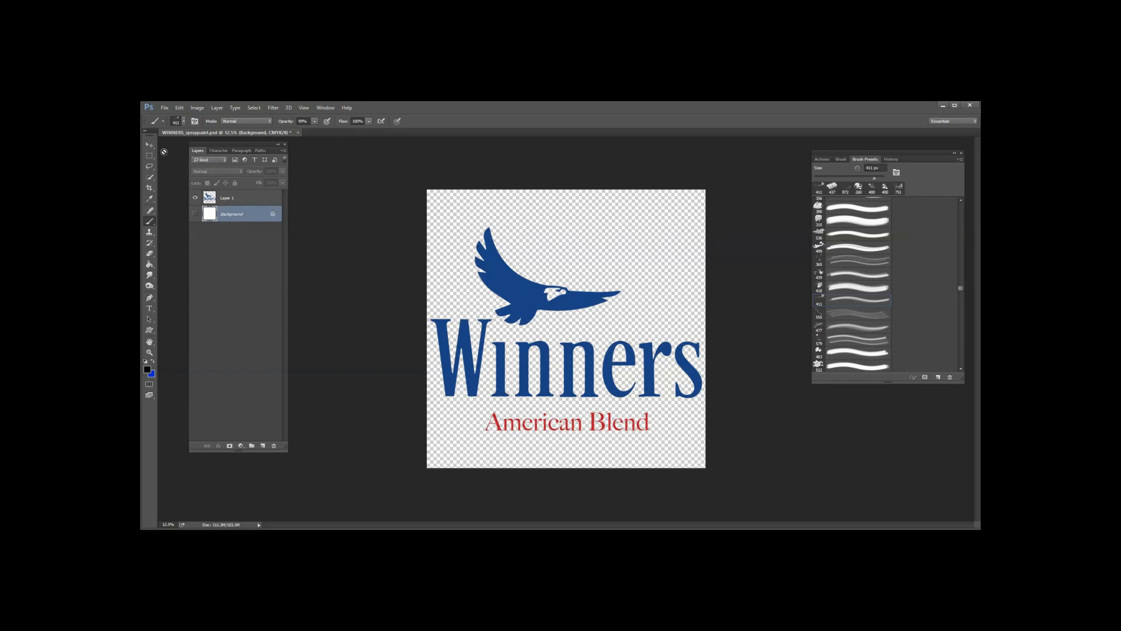
Step: Switch to the web browser and browse the graffiti brush packs on Brusheezy
key(alt+Tab)
drag(259, 119, 437, 116)
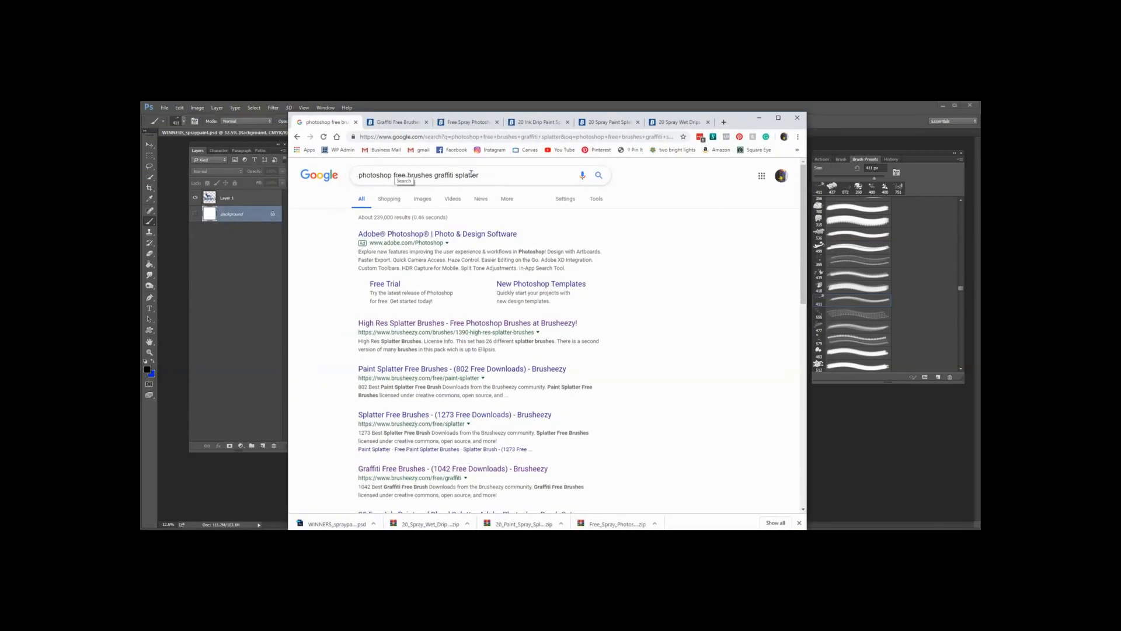
click(399, 122)
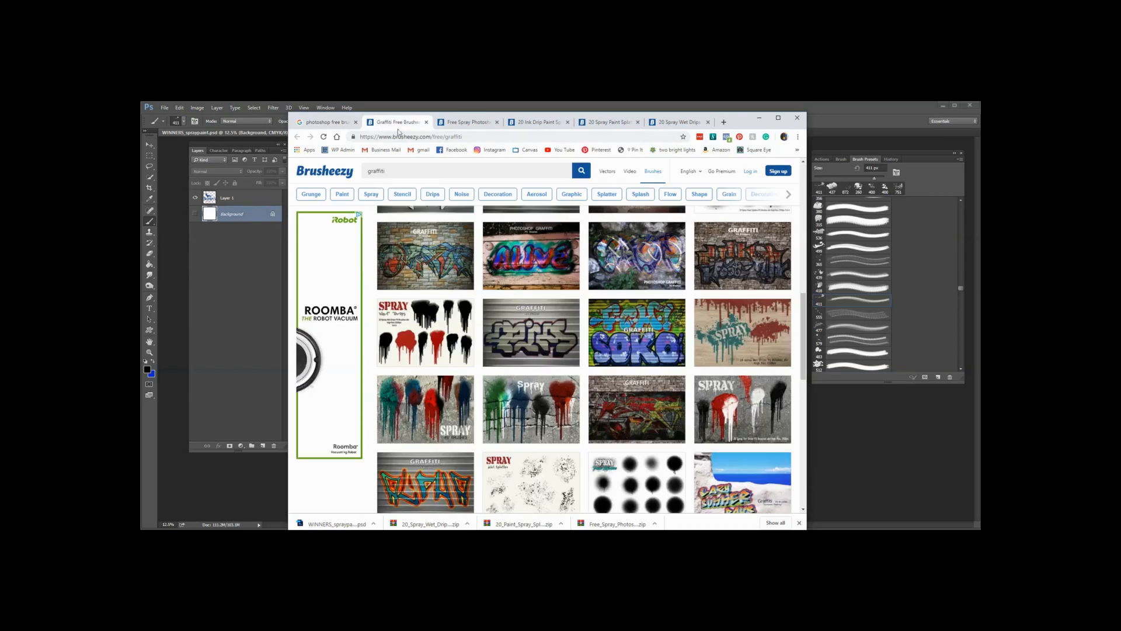
scroll(549, 284, up, 10)
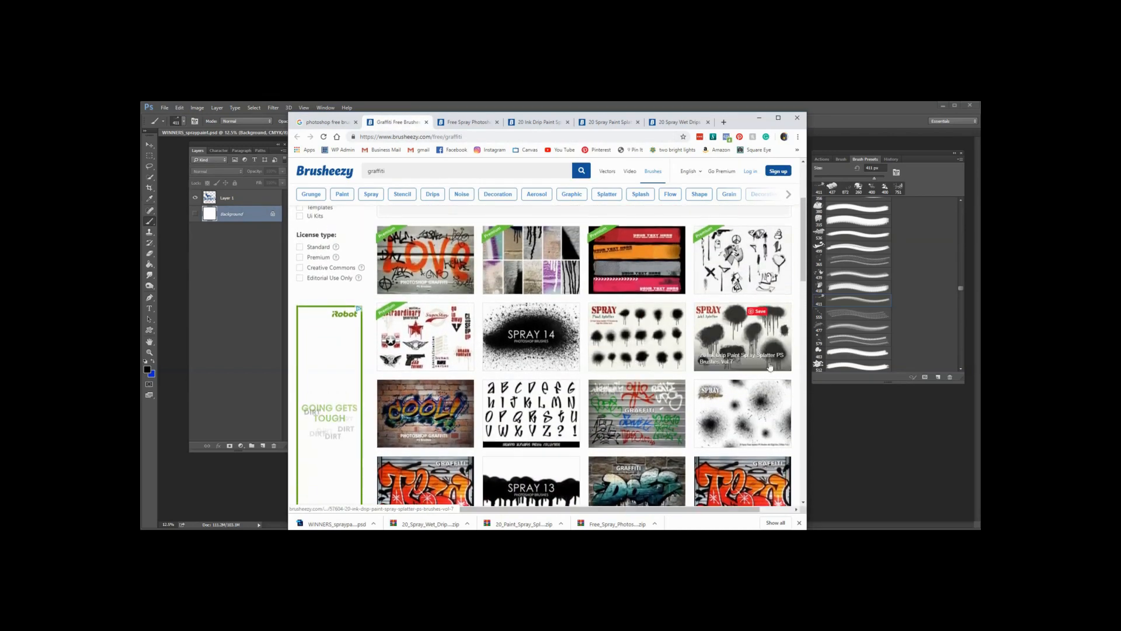
Step: Download the Free Spray Photoshop Brushes 12 pack from its Brusheezy page
click(467, 122)
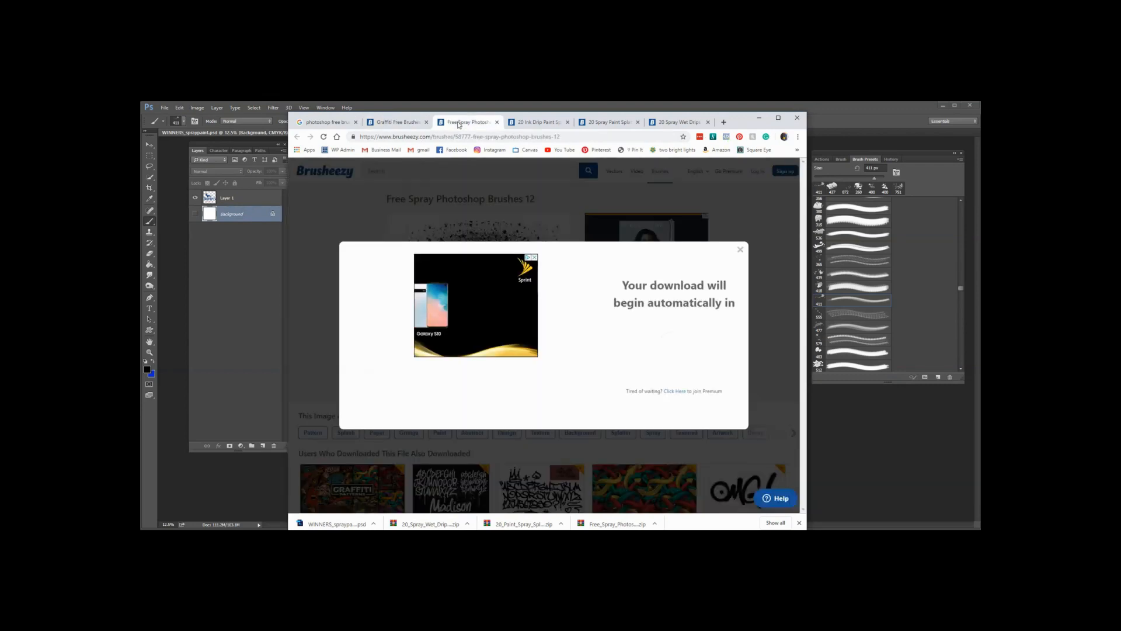
click(739, 249)
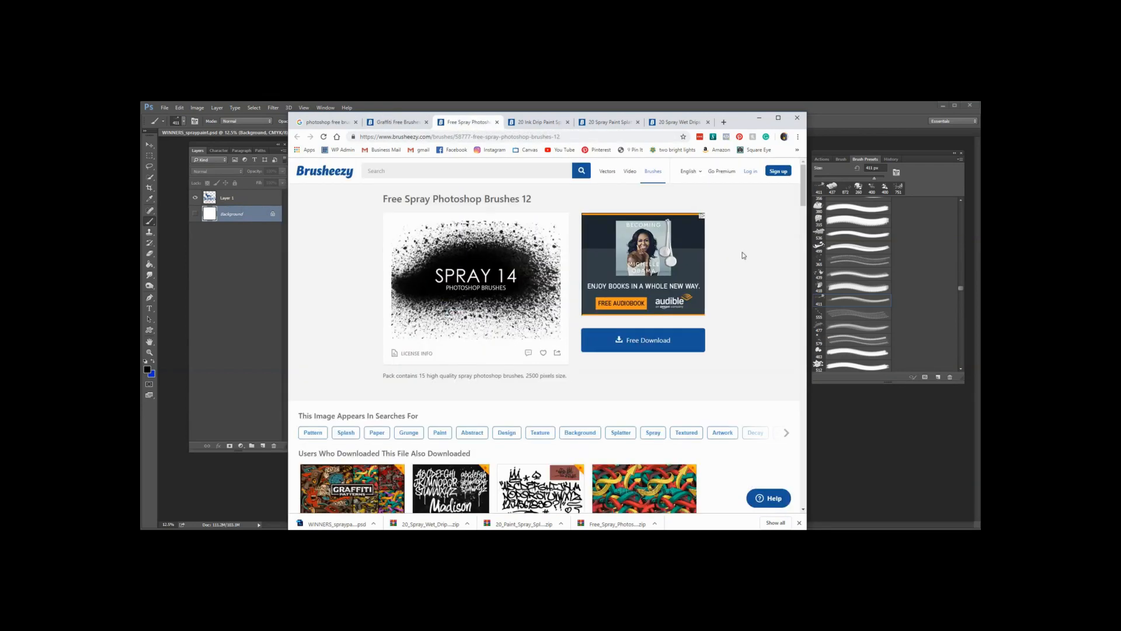
click(649, 344)
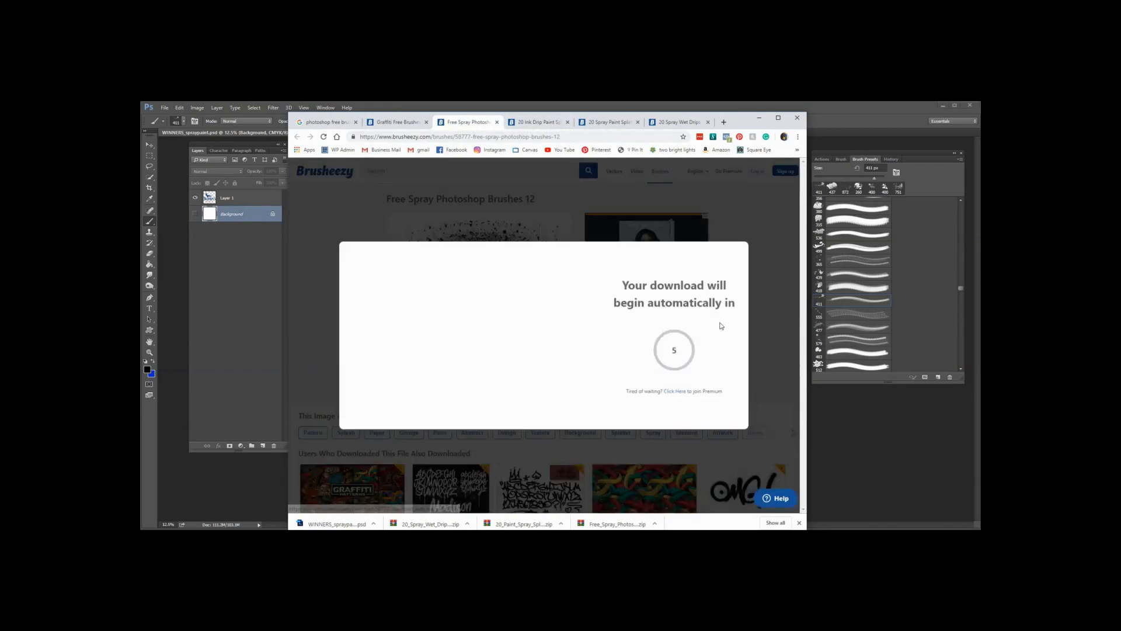
Step: Close the 20 Ink Drip Paint Spray Splatter page and download the 20 Spray Paint Splatter PS Brushes Vol.1 pack
click(540, 122)
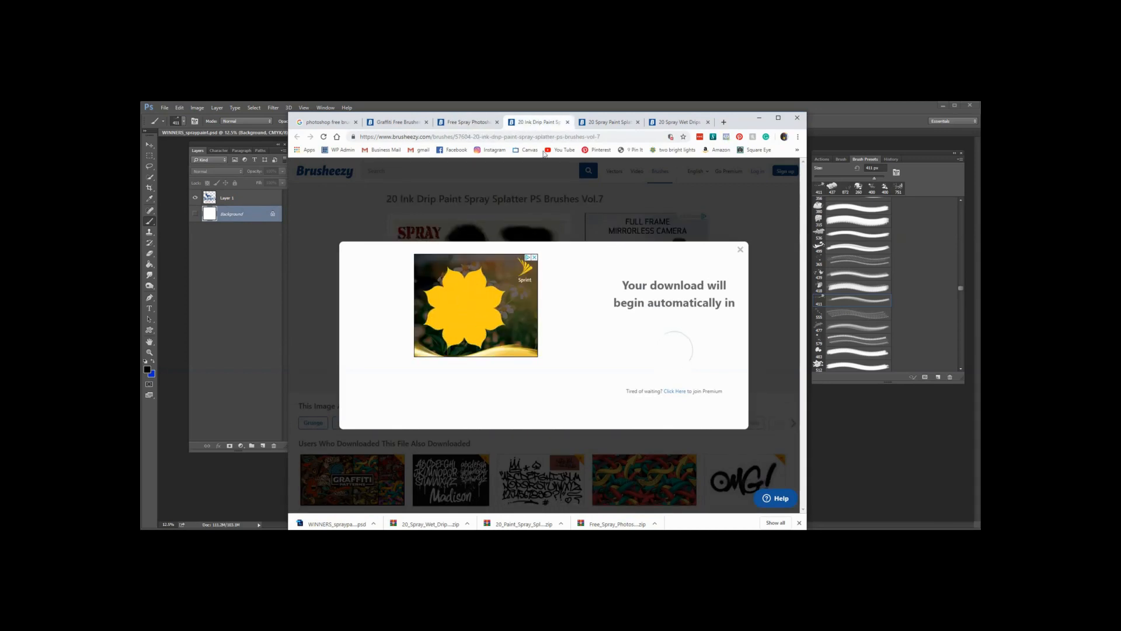
click(567, 122)
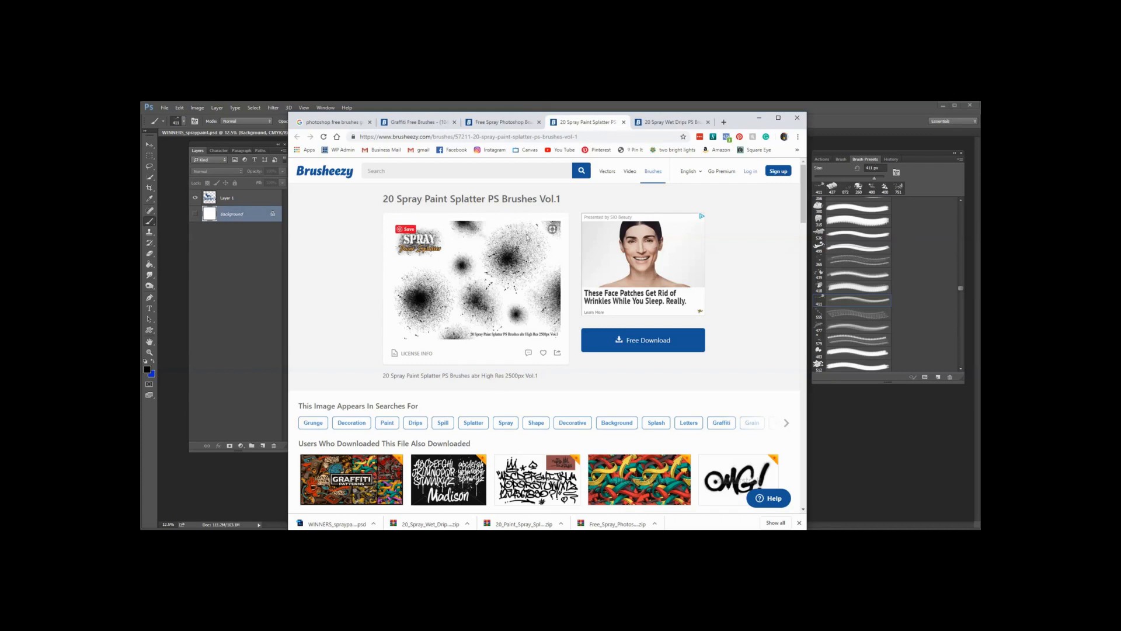
click(663, 348)
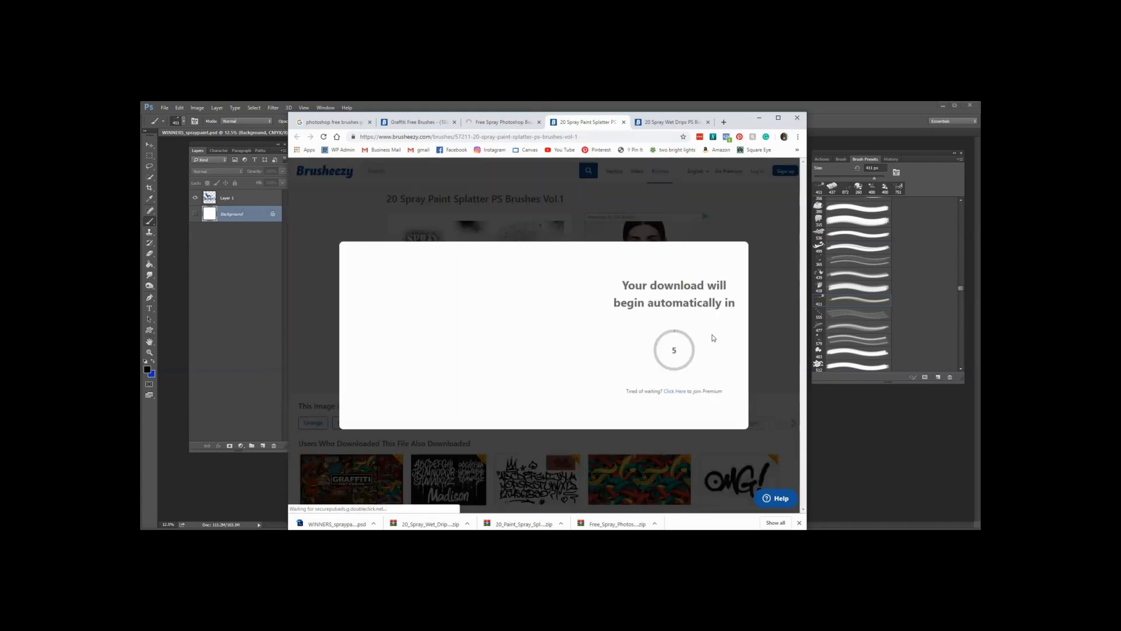
Step: Download the 20 Spray Wet Drips PS Brushes Vol.6 pack, and return to the graffiti brush listing
click(660, 122)
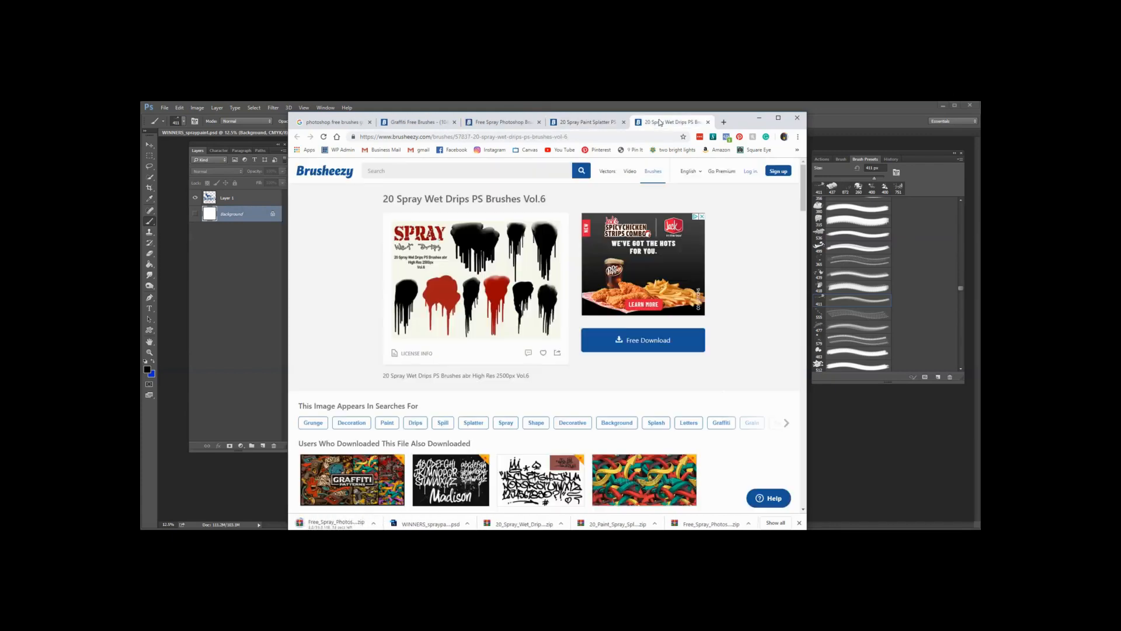
click(645, 340)
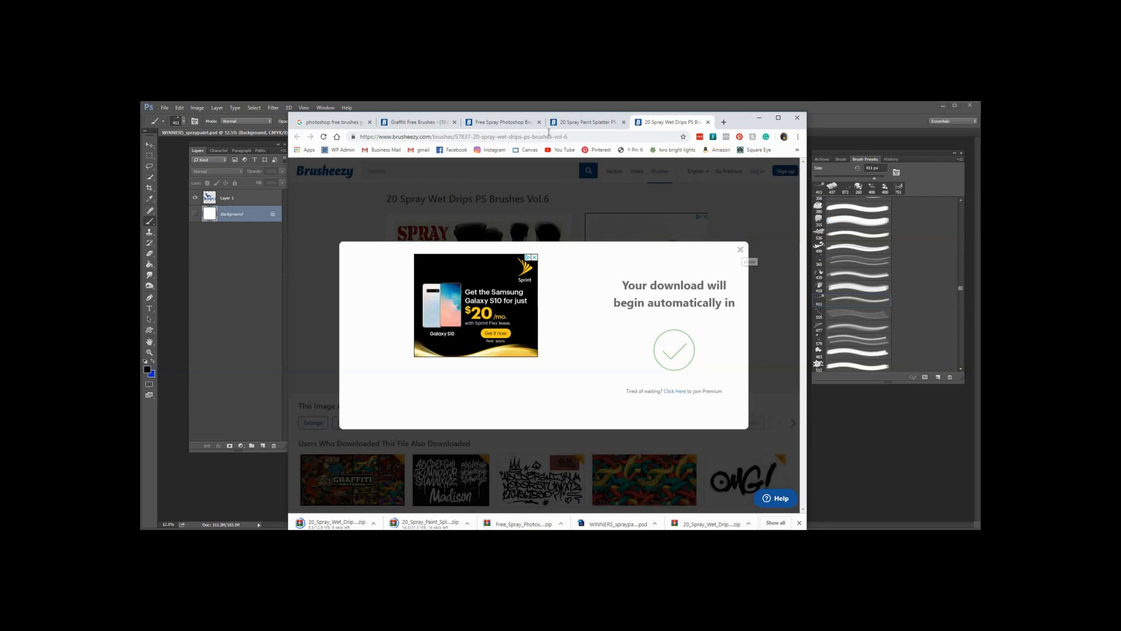
click(578, 122)
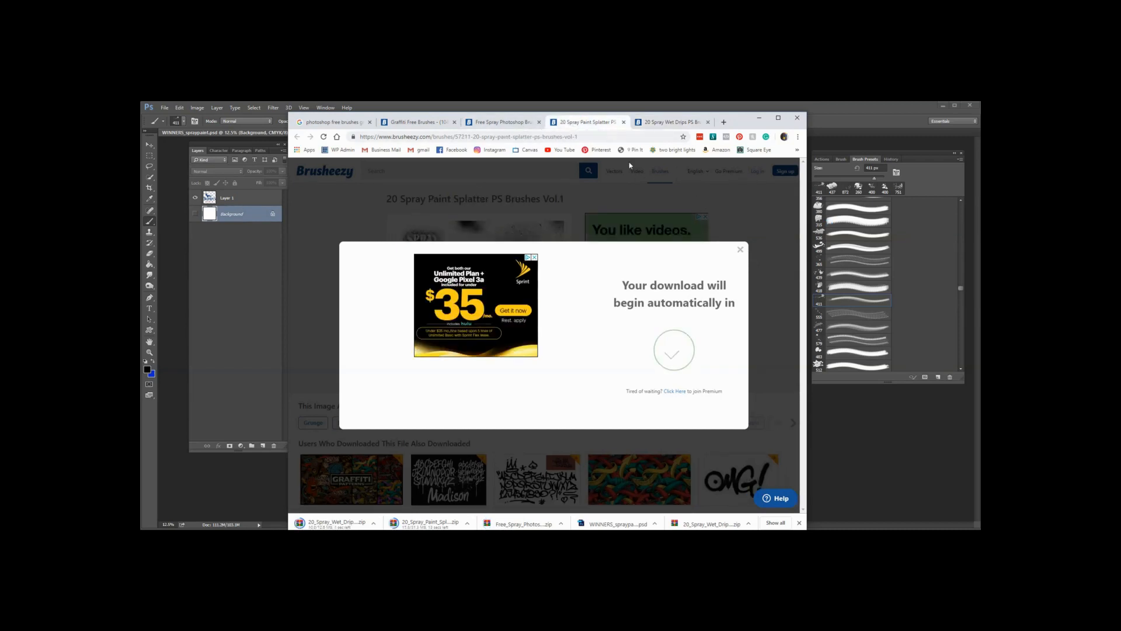
click(505, 123)
click(452, 123)
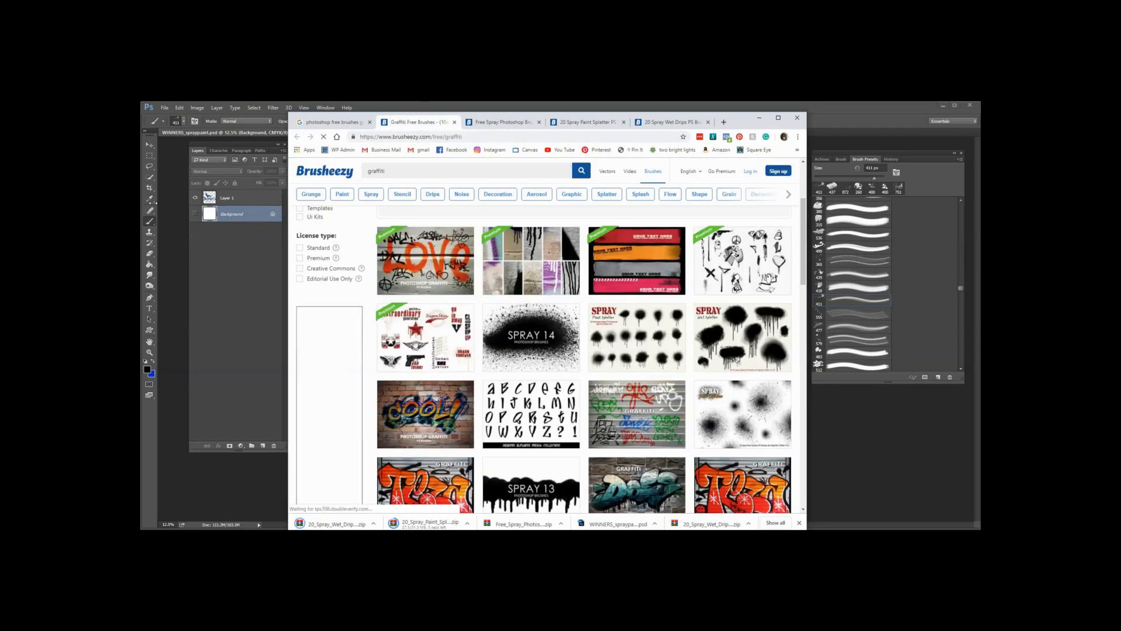
Step: Open the 20_Paint_Spray_Splatter_PS_Brushes_Vol_7 archive from the Downloads folder
key(super+e)
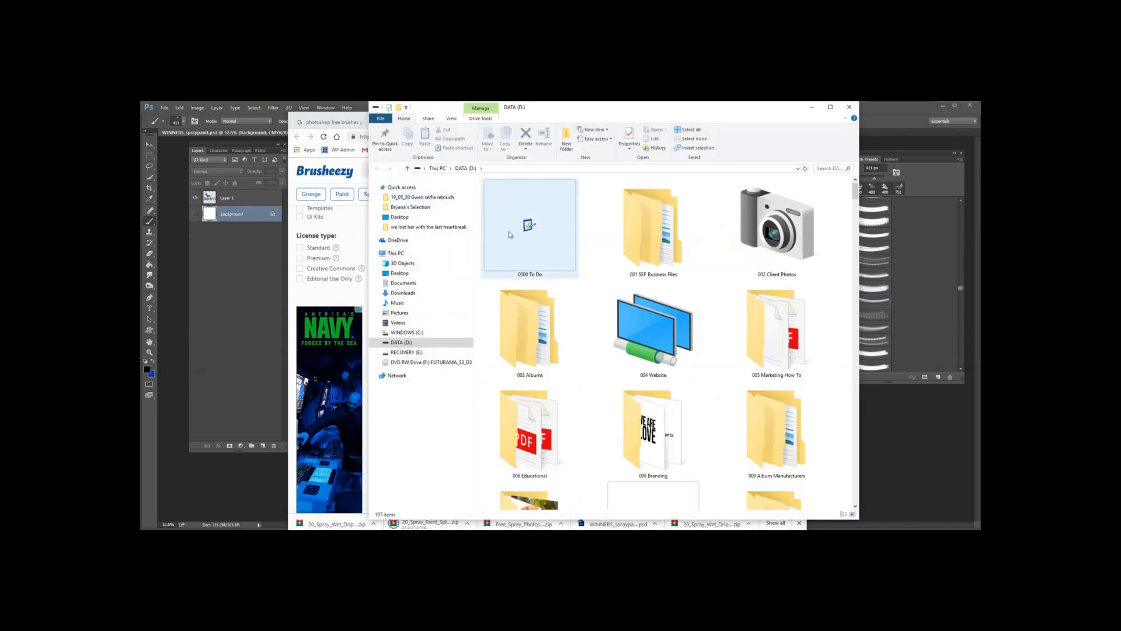
click(403, 293)
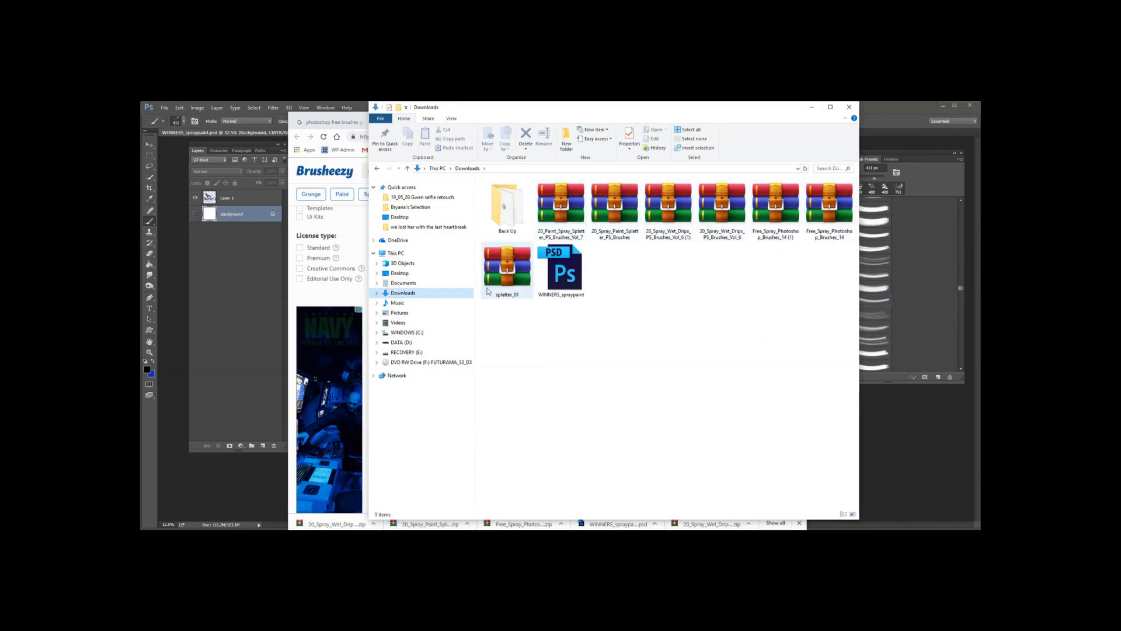
double_click(551, 213)
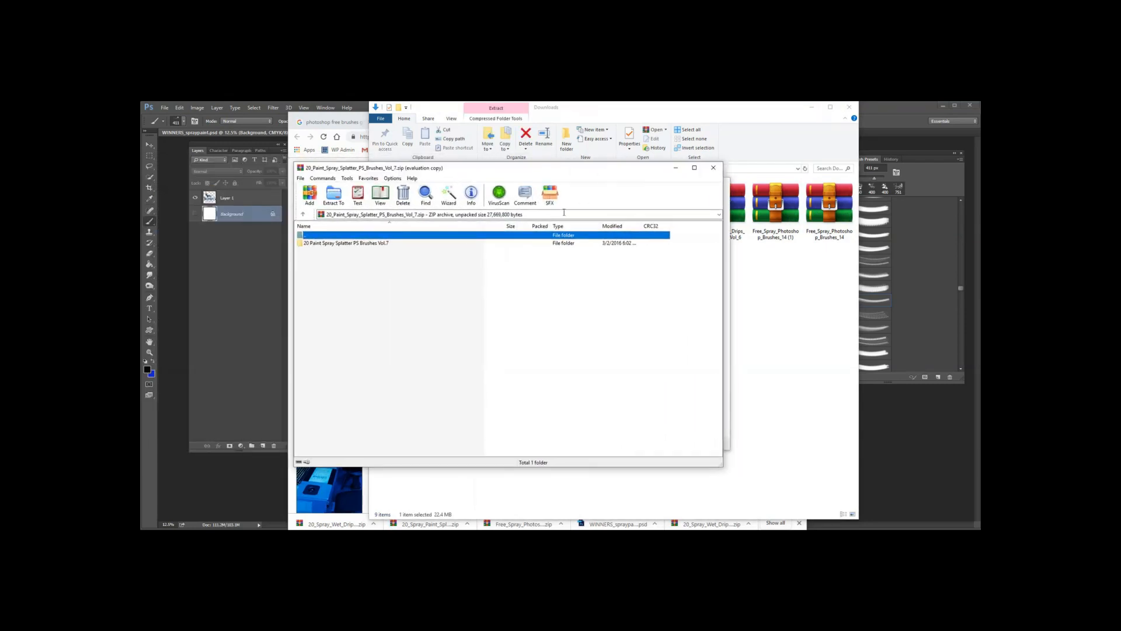
Step: Extract the 20 Paint Spray Splatter PS Brushes Vol.7 folder to C:\Program Files\Adobe\Adobe Photoshop CC 2015\Presets\Brushes and close the archive
click(362, 244)
click(334, 196)
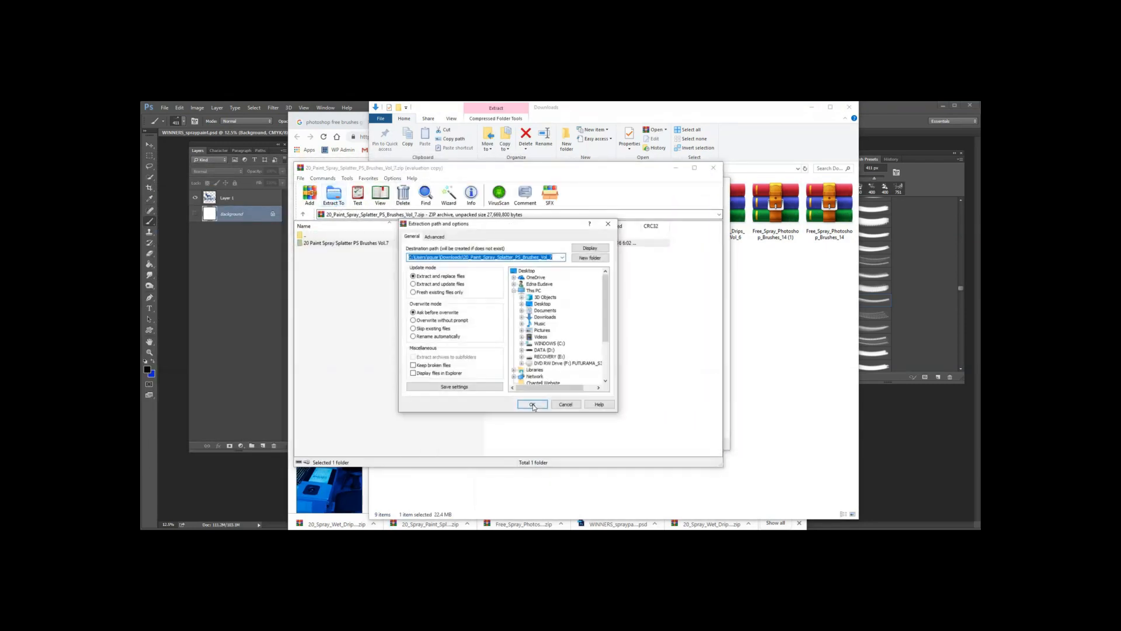
click(551, 344)
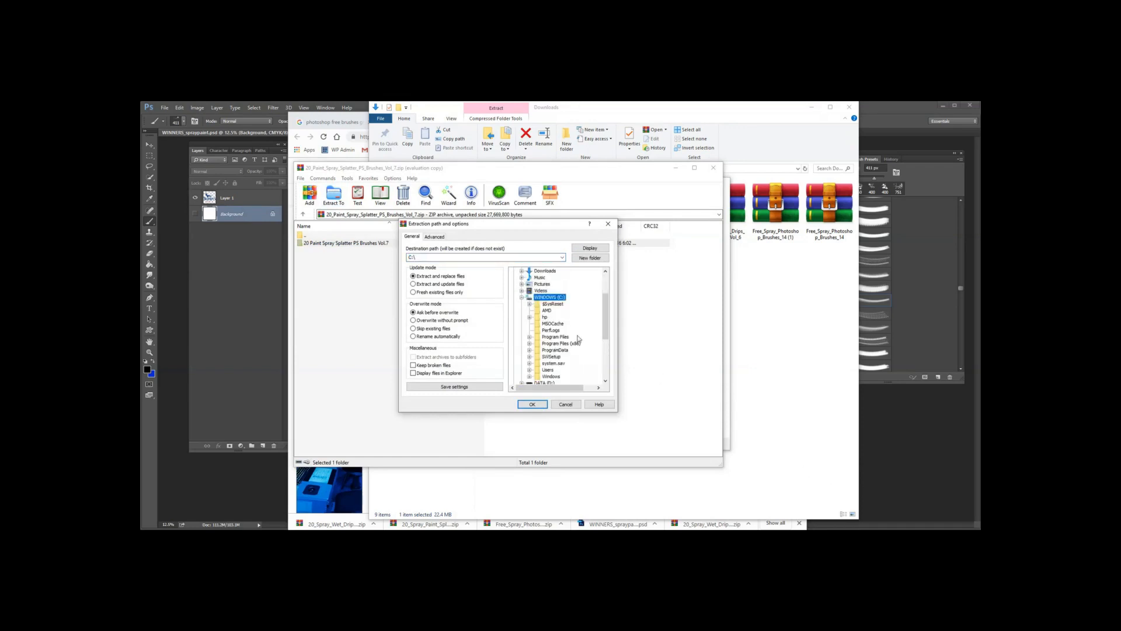
click(563, 338)
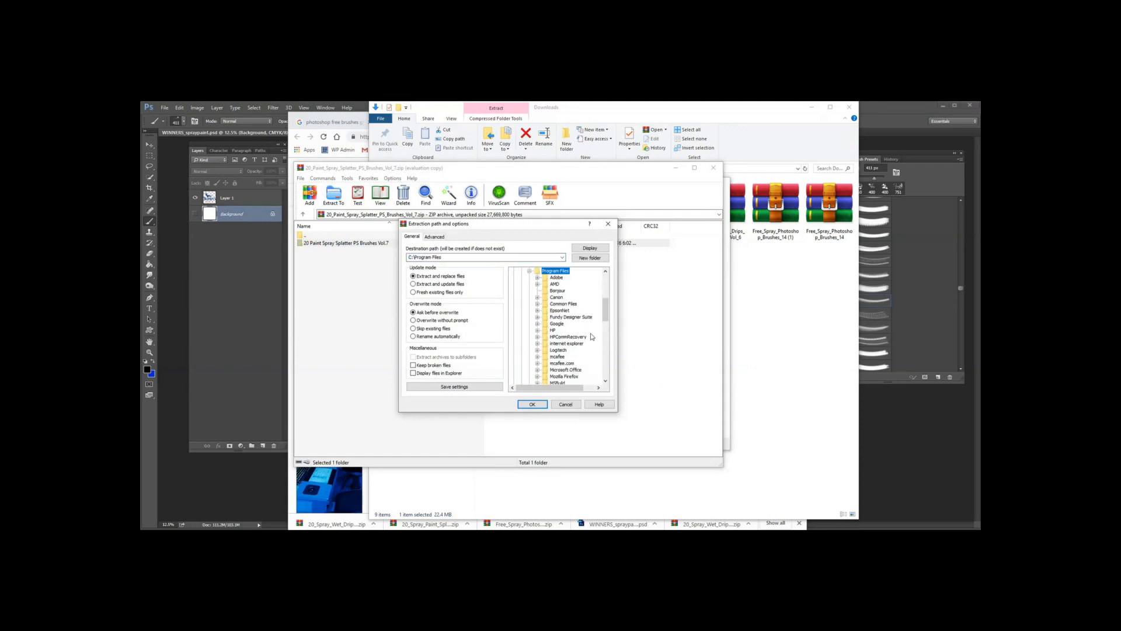
click(557, 278)
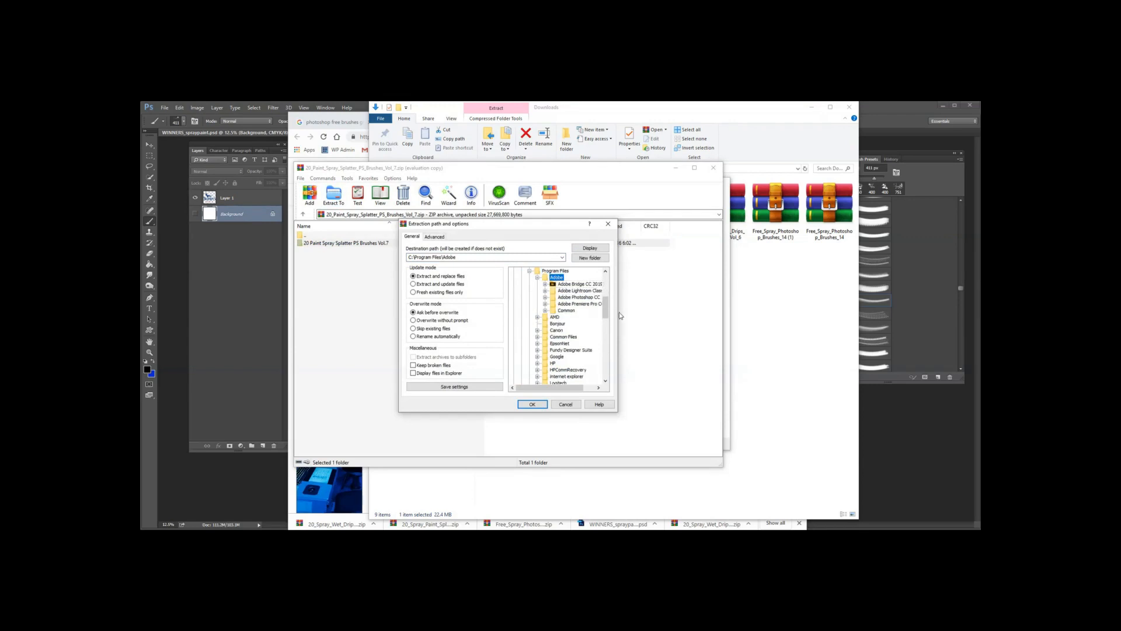
drag(618, 316, 689, 313)
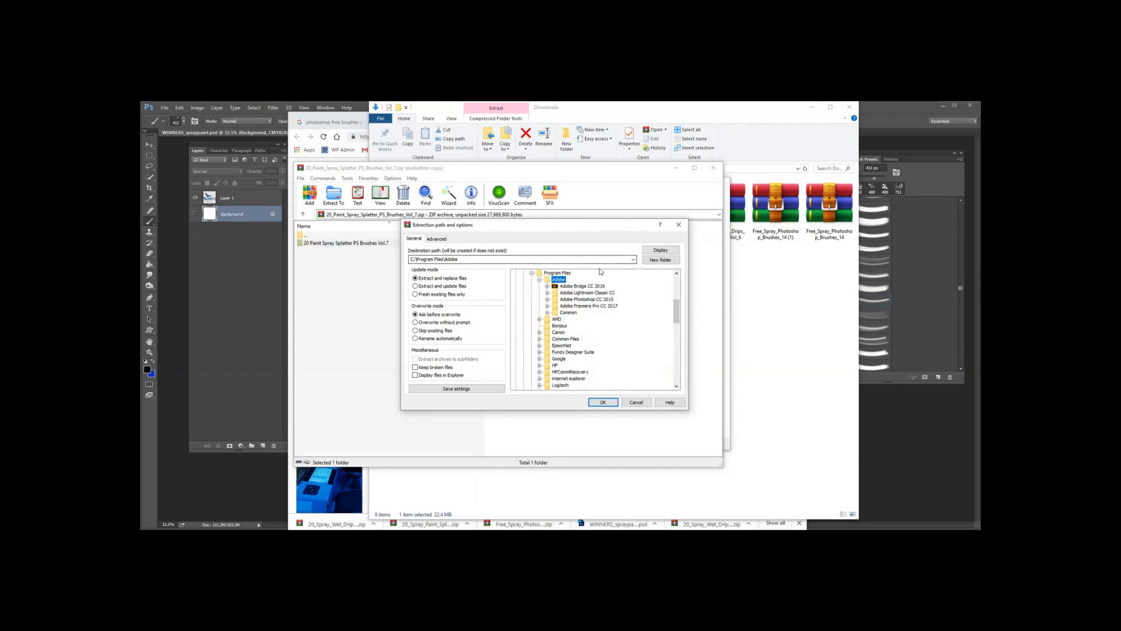
click(588, 301)
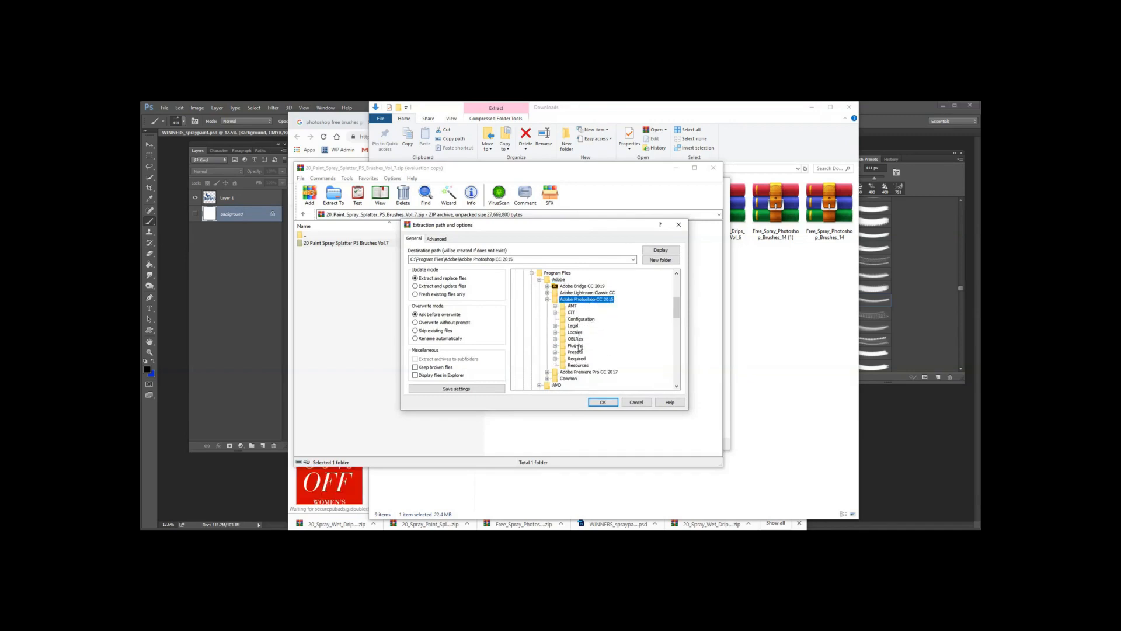
click(577, 352)
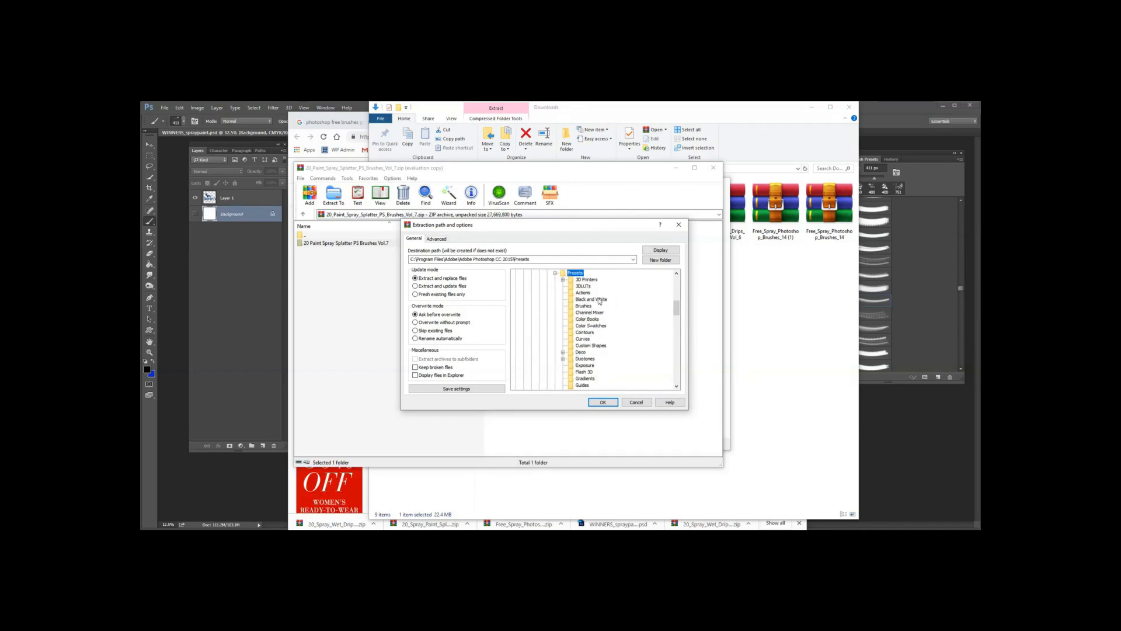
click(584, 306)
click(609, 403)
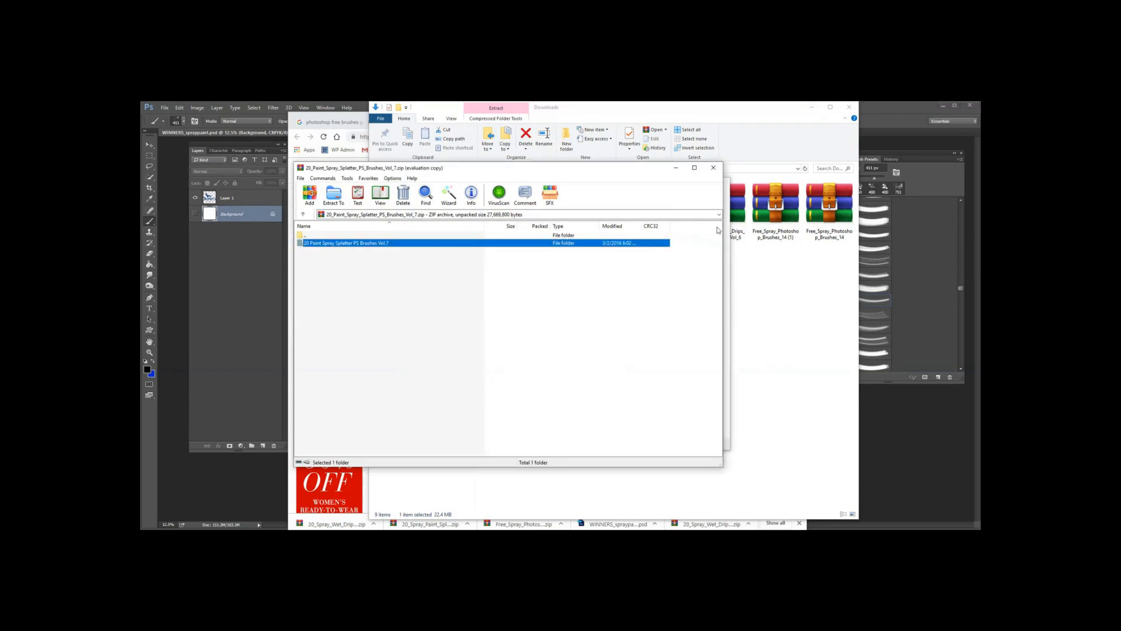
click(714, 168)
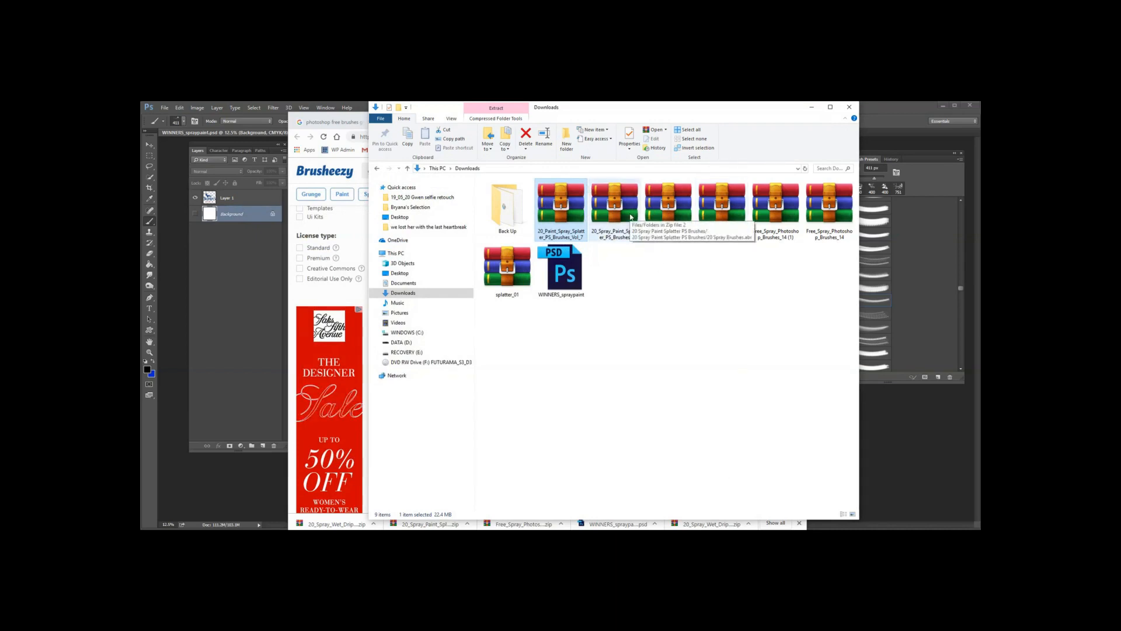
Step: Check the brush file inside the 20_Paint_Spray_Splatter_PS_Brushes_Vol_7 archive, and close it
double_click(563, 207)
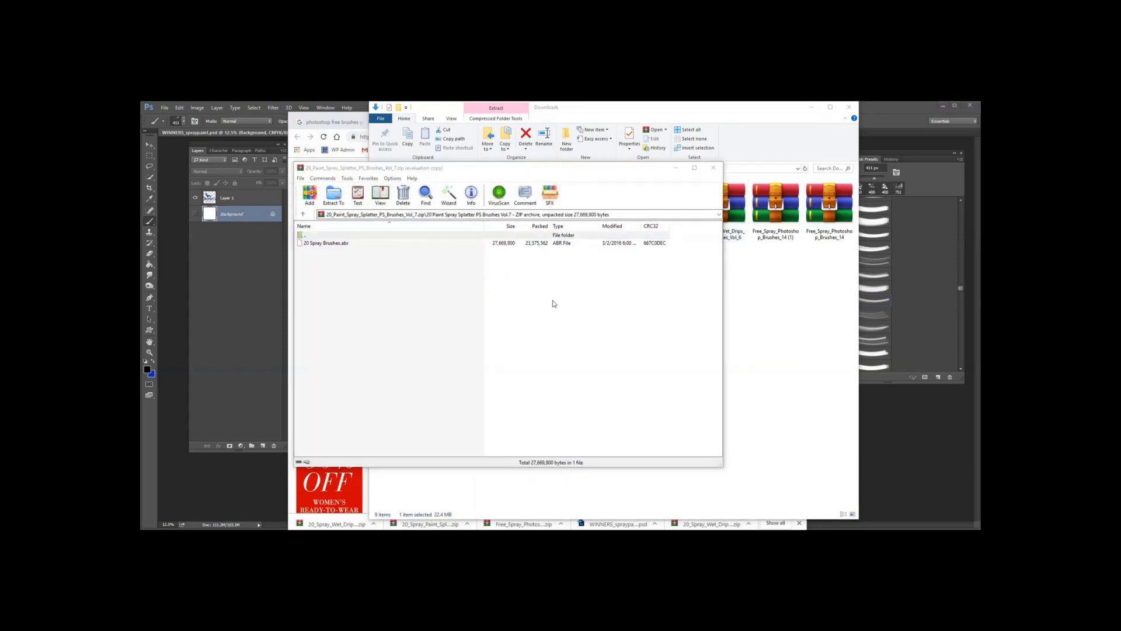
click(552, 321)
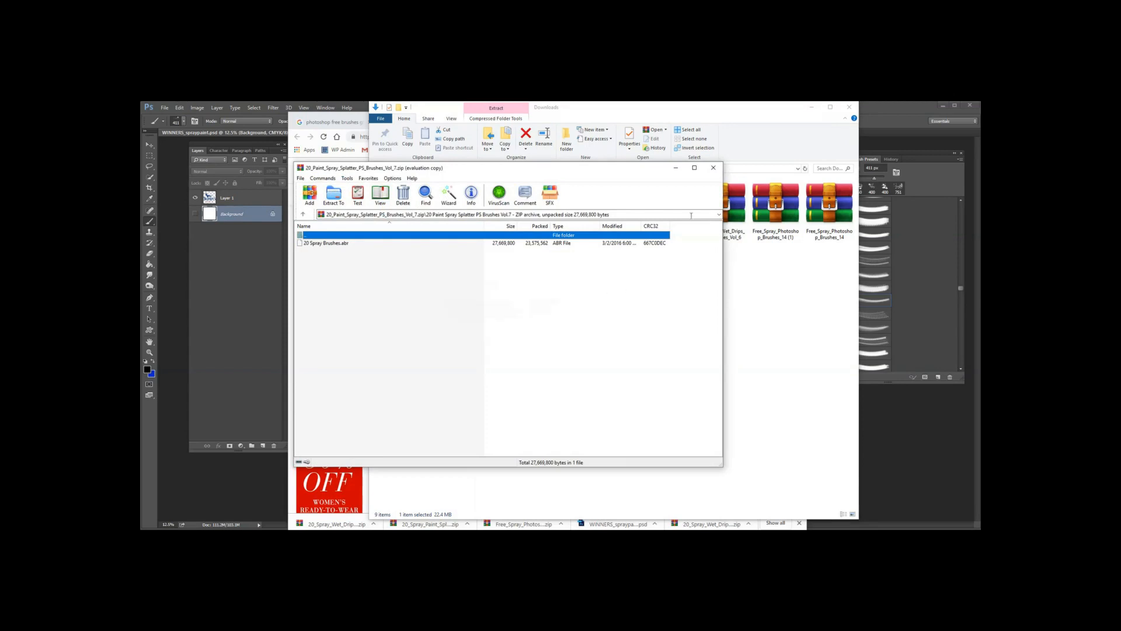
click(713, 168)
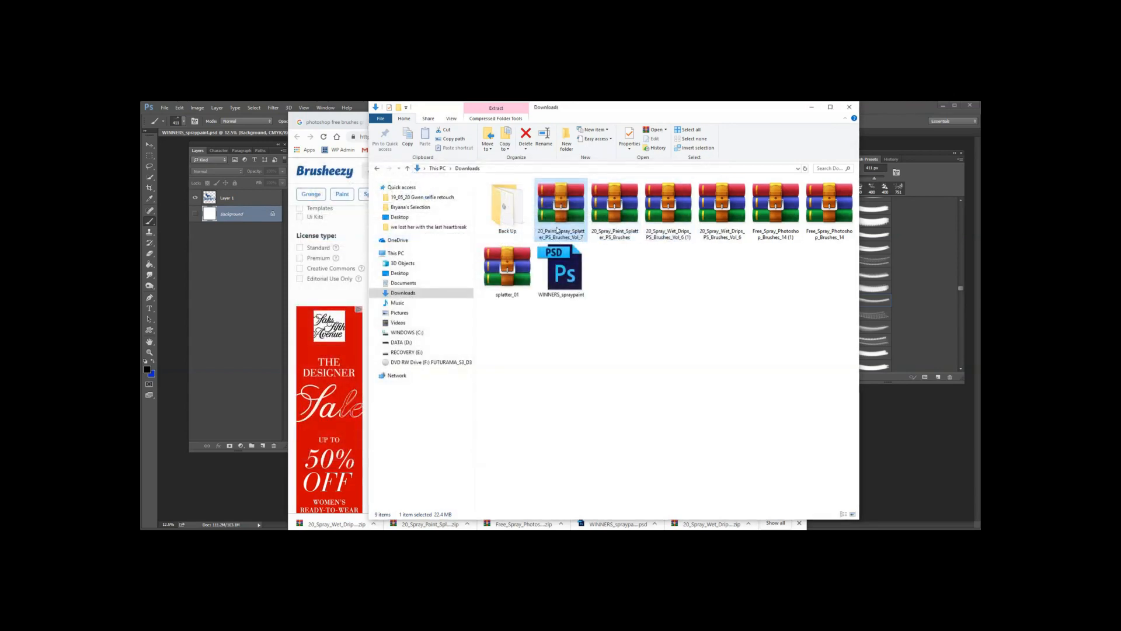
Step: Open the 20_Spray_Wet_Drips_PS_Brushes_Vol_6 archive from the Downloads folder, select its brush folder and dismiss the license notice
click(623, 219)
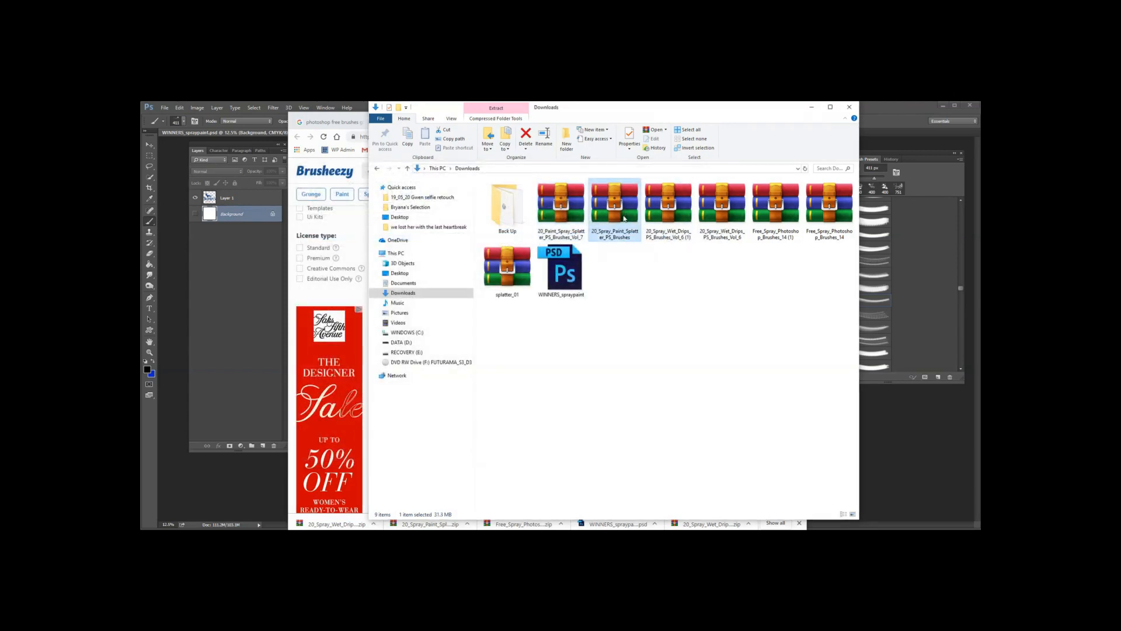
click(680, 221)
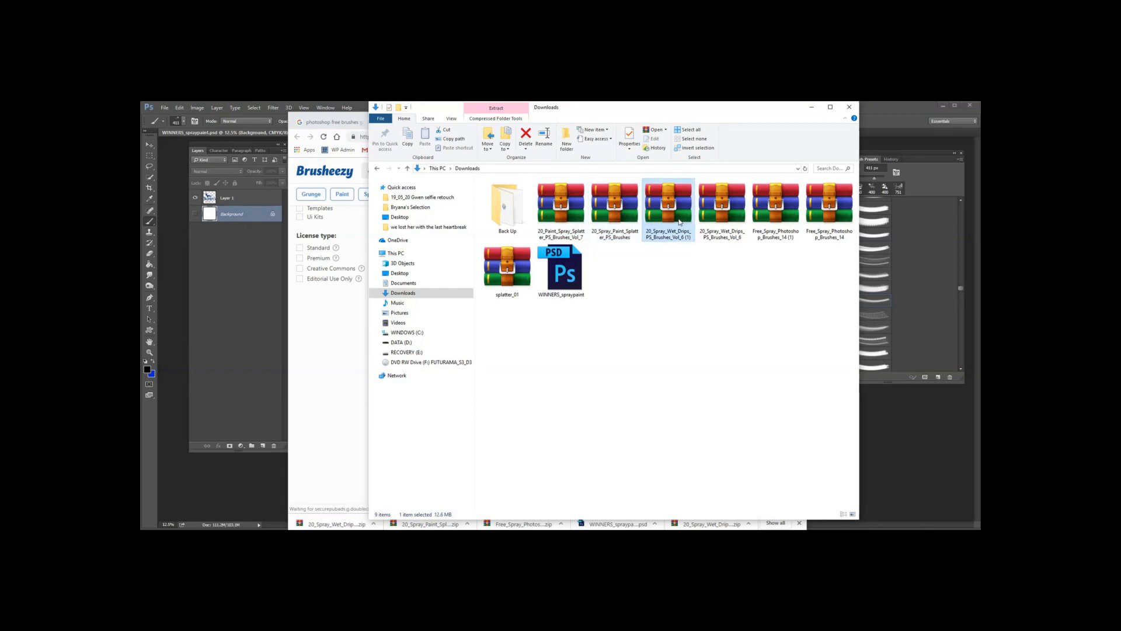
click(732, 222)
double_click(731, 222)
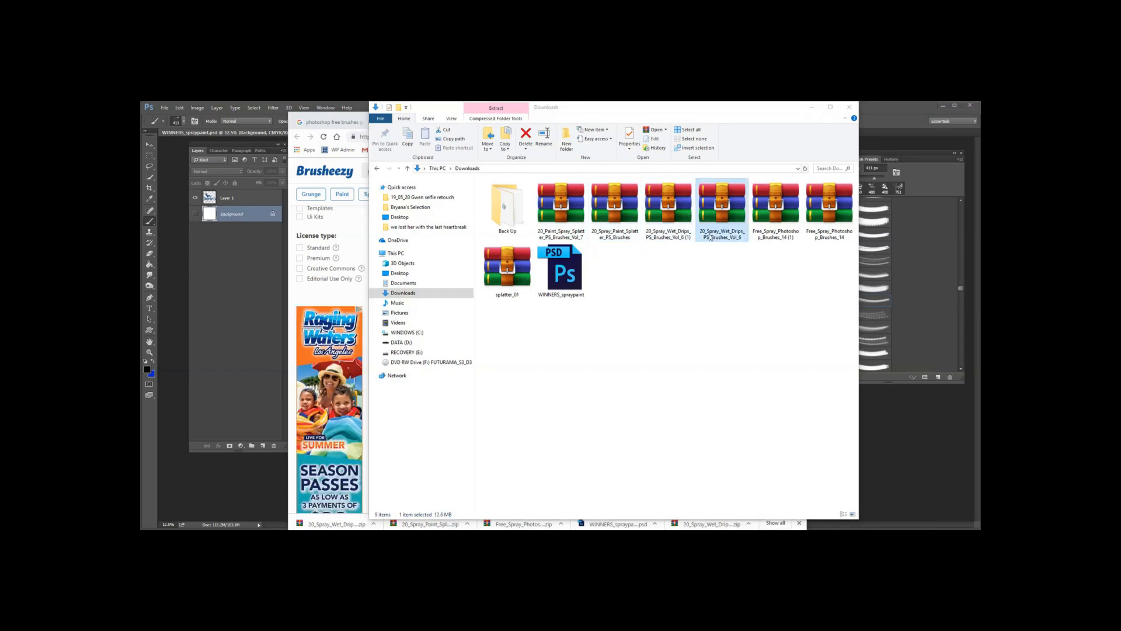
click(343, 246)
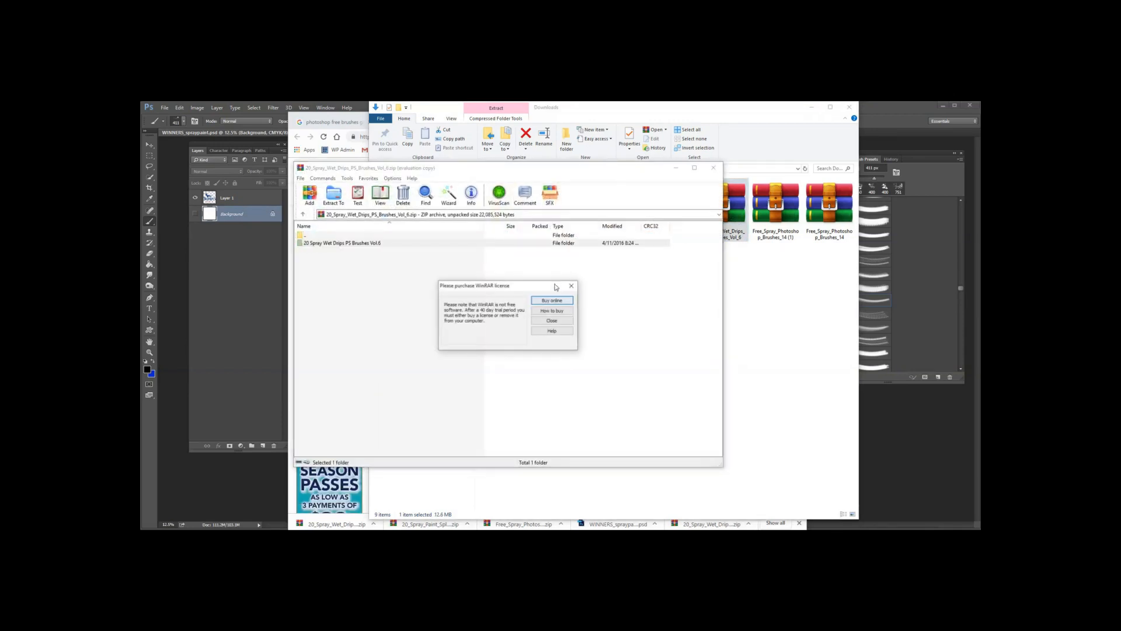
click(559, 325)
Step: Extract the 20 Spray Wet Drips PS Brushes Vol.6 folder to C:\Program Files\Adobe\Adobe Photoshop CC 2015\Presets\Brushes
click(338, 198)
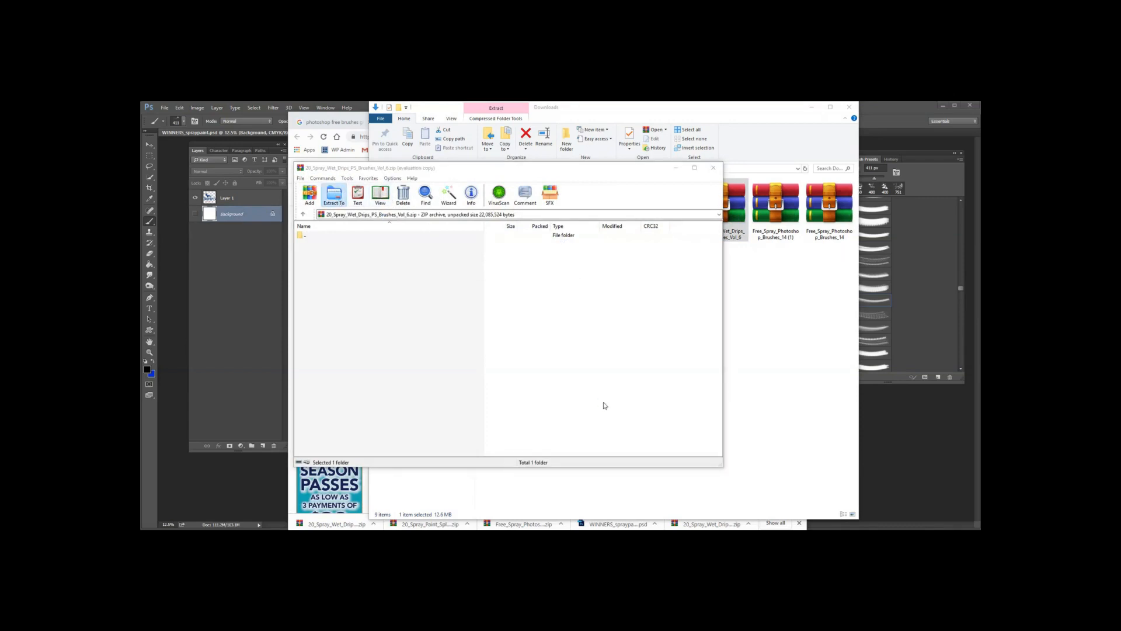
double_click(552, 346)
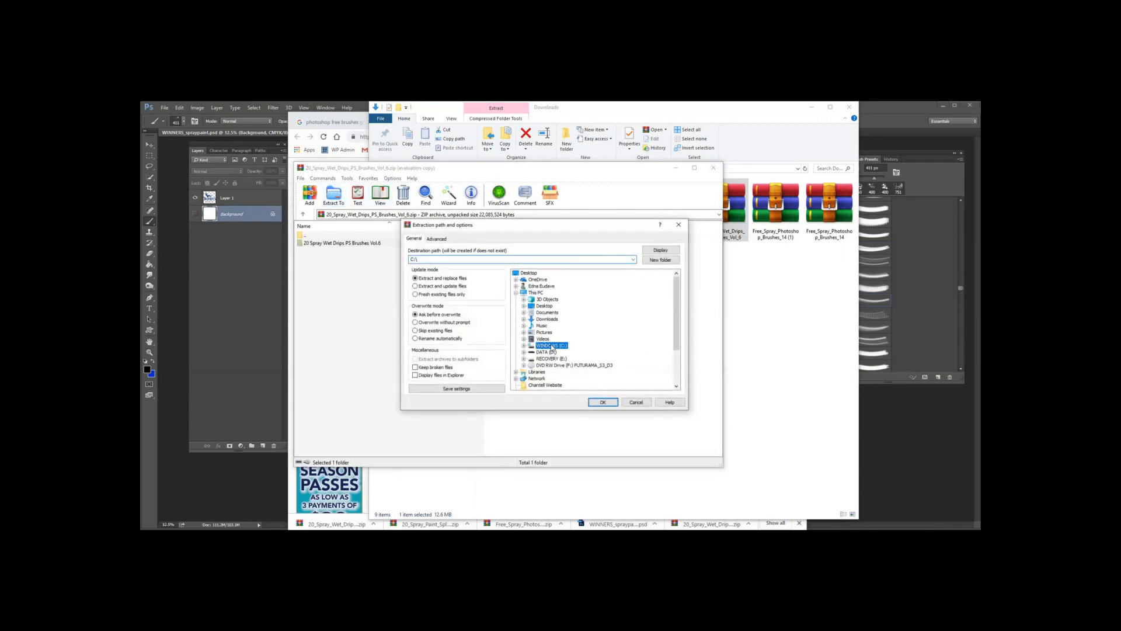
scroll(580, 336, down, 4)
double_click(559, 306)
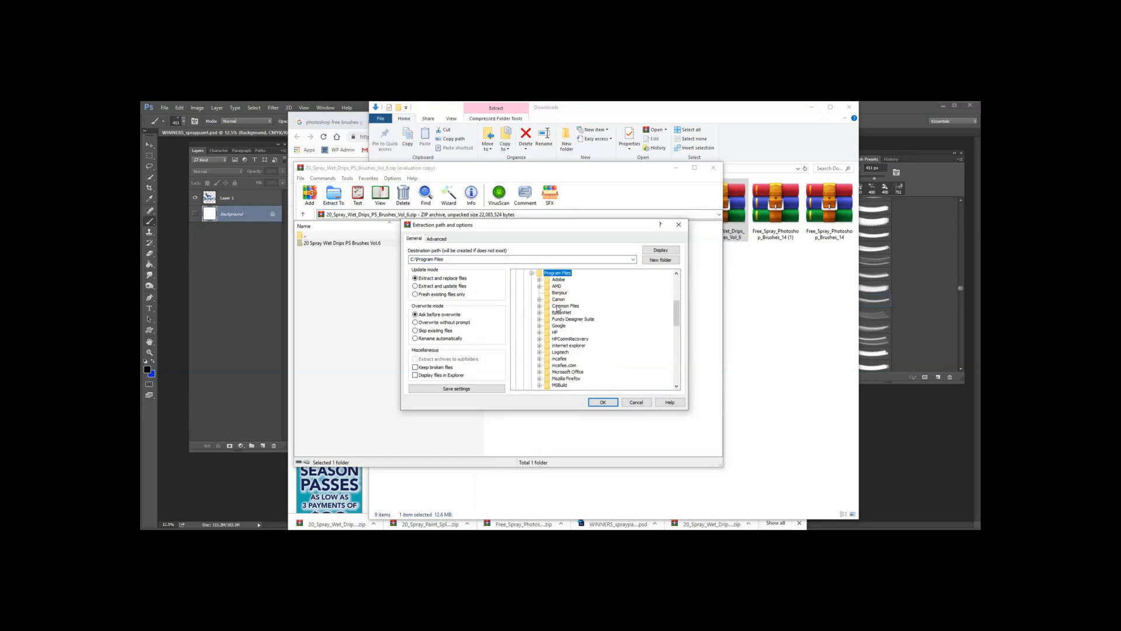
double_click(561, 281)
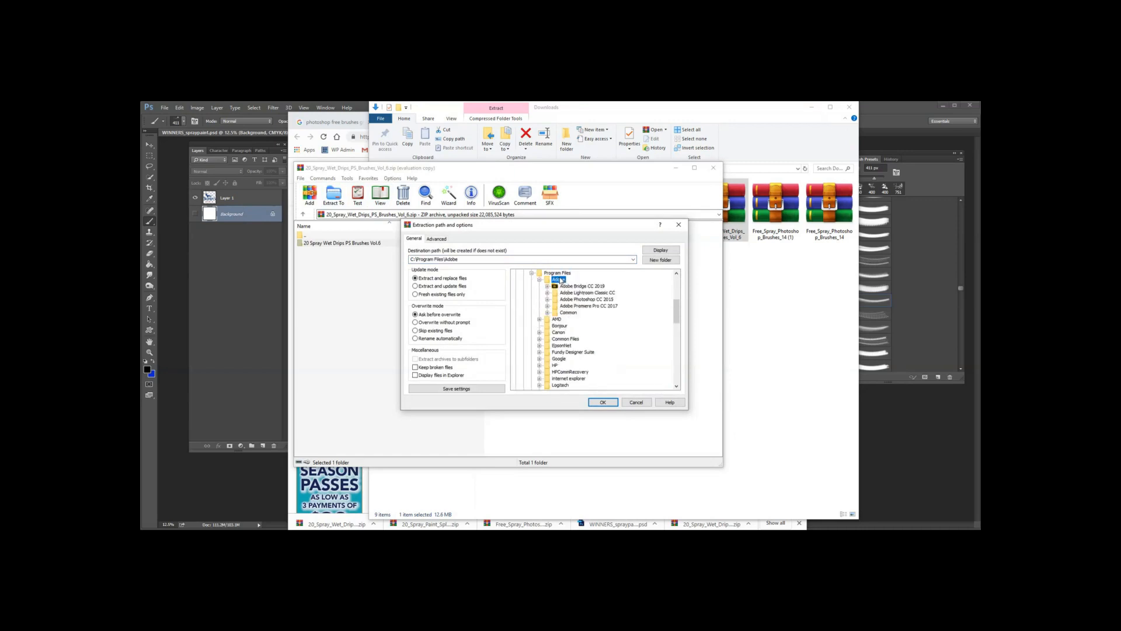
double_click(585, 300)
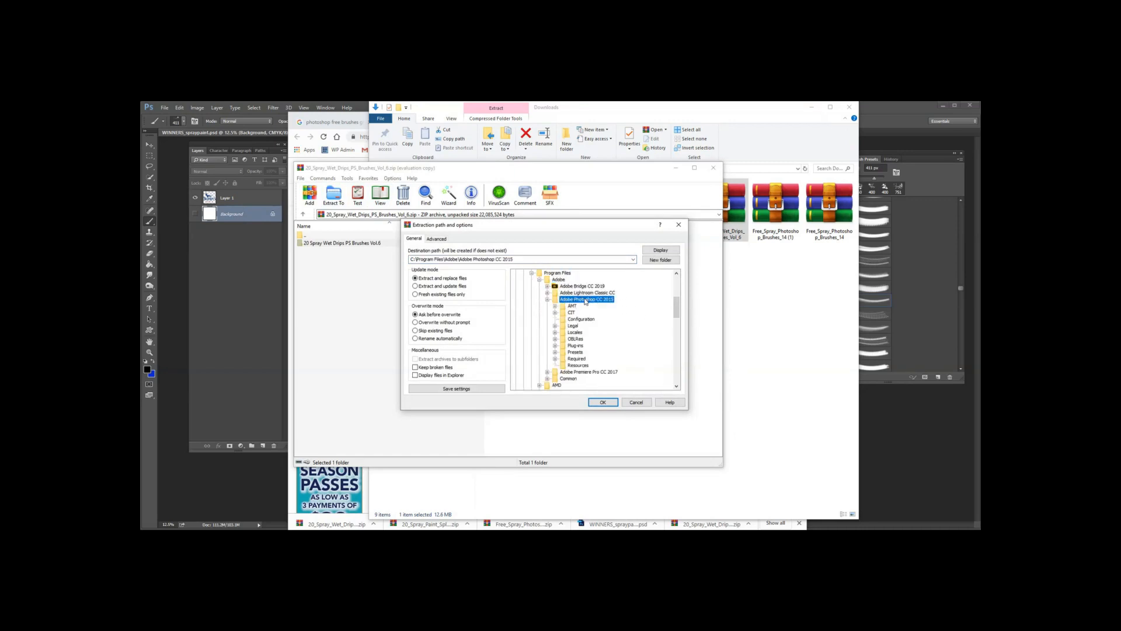
double_click(575, 352)
click(584, 306)
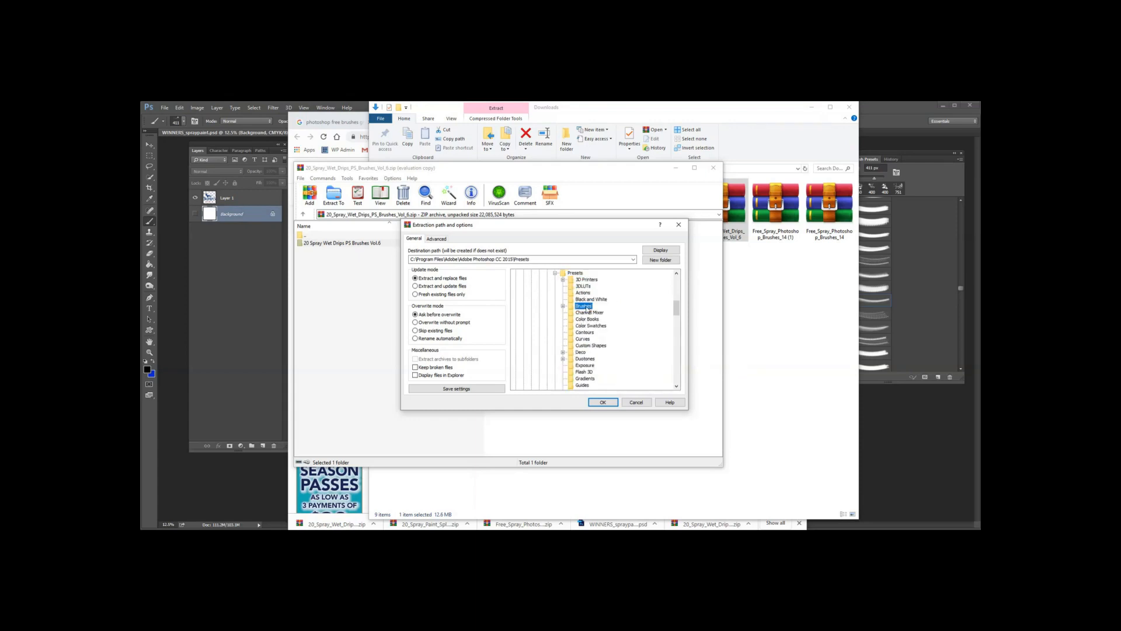
click(610, 402)
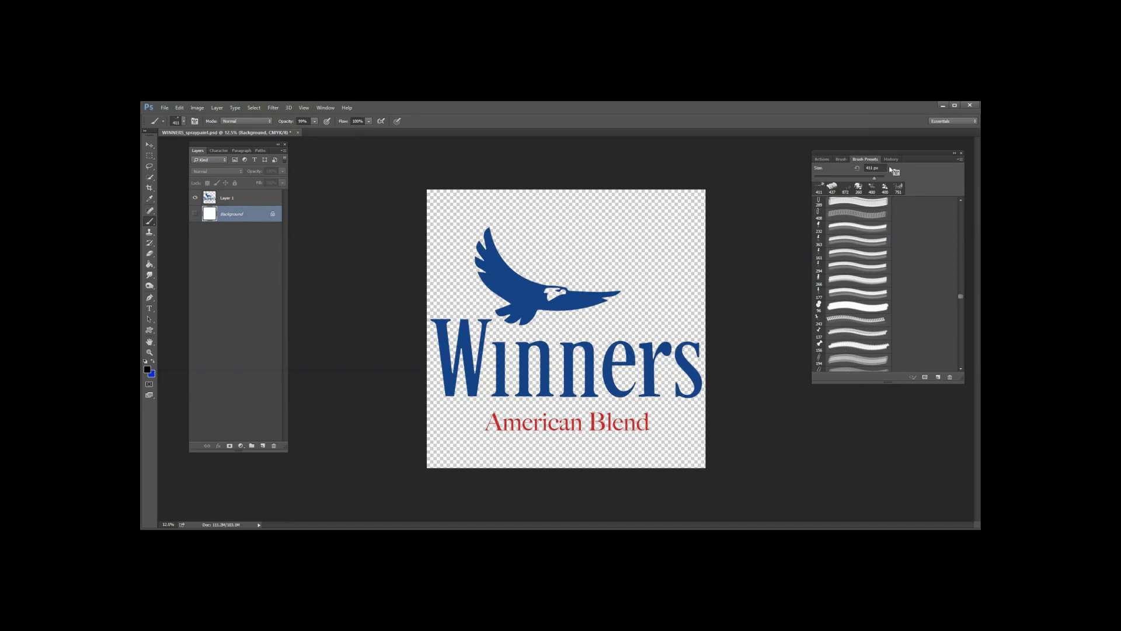
Step: Switch to Photoshop, show the Brush Presets panel and look through its list of installed brush sets
click(839, 162)
click(863, 159)
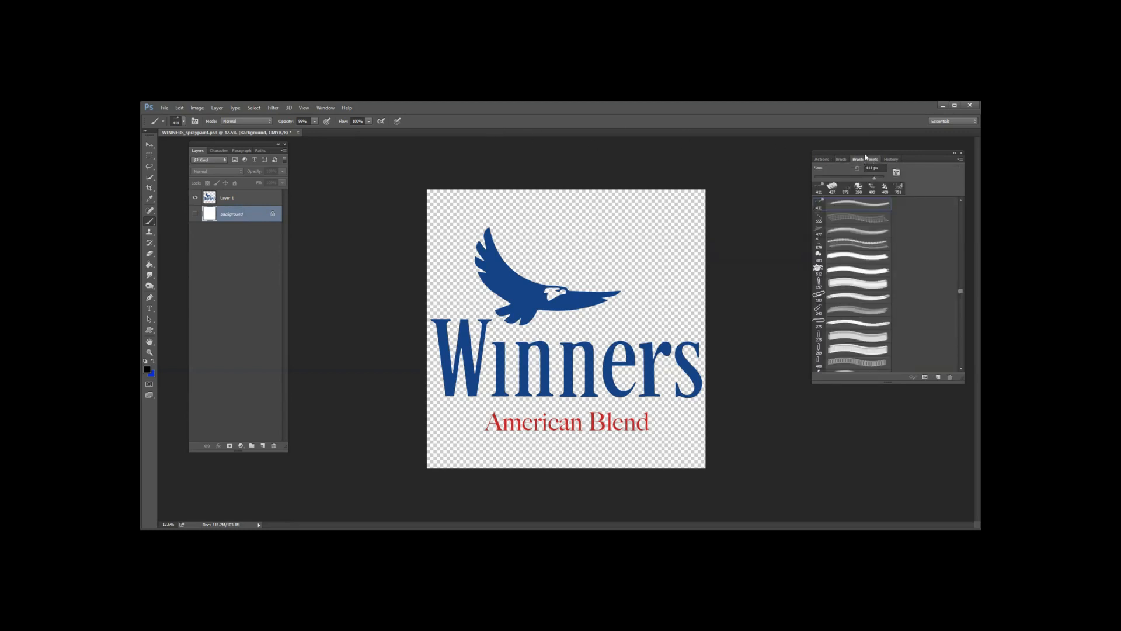
click(325, 108)
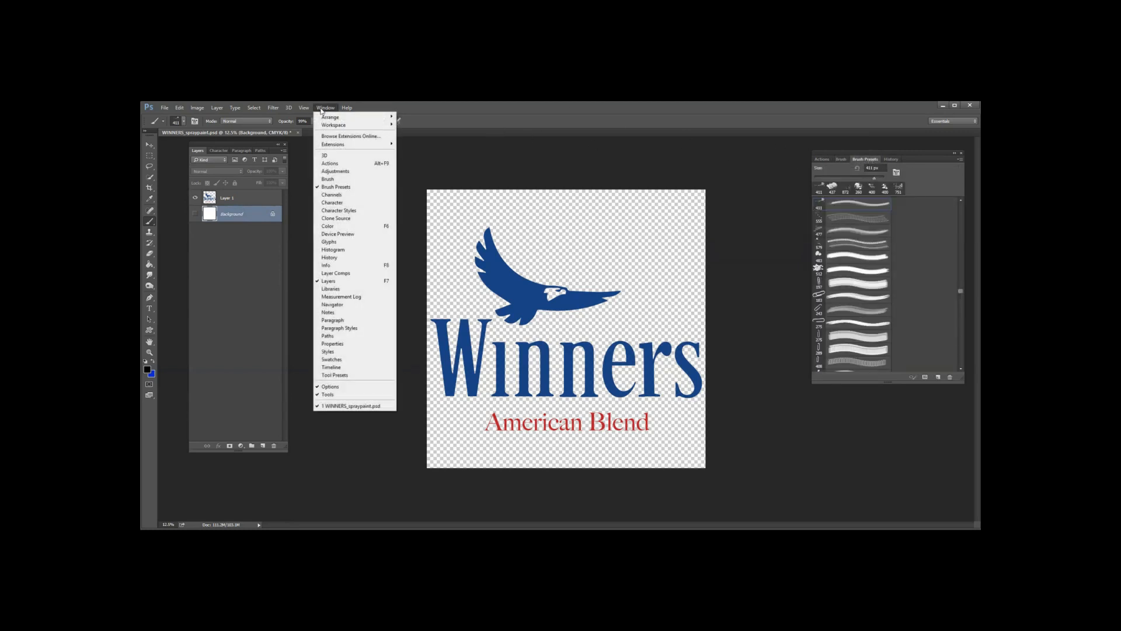
click(335, 186)
click(325, 107)
click(336, 187)
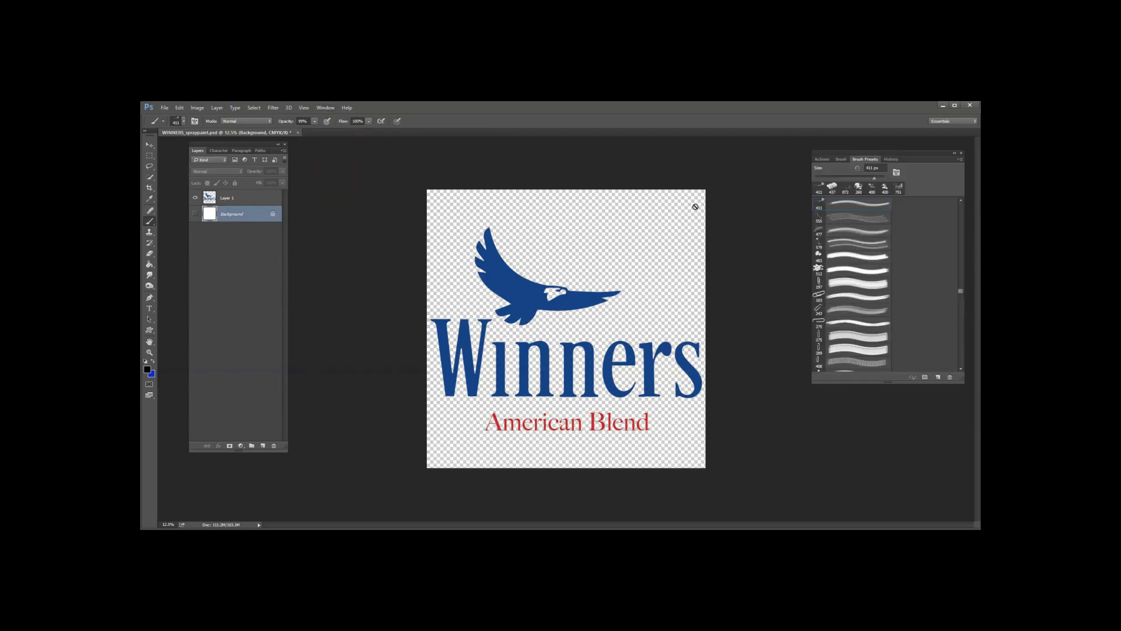
click(959, 160)
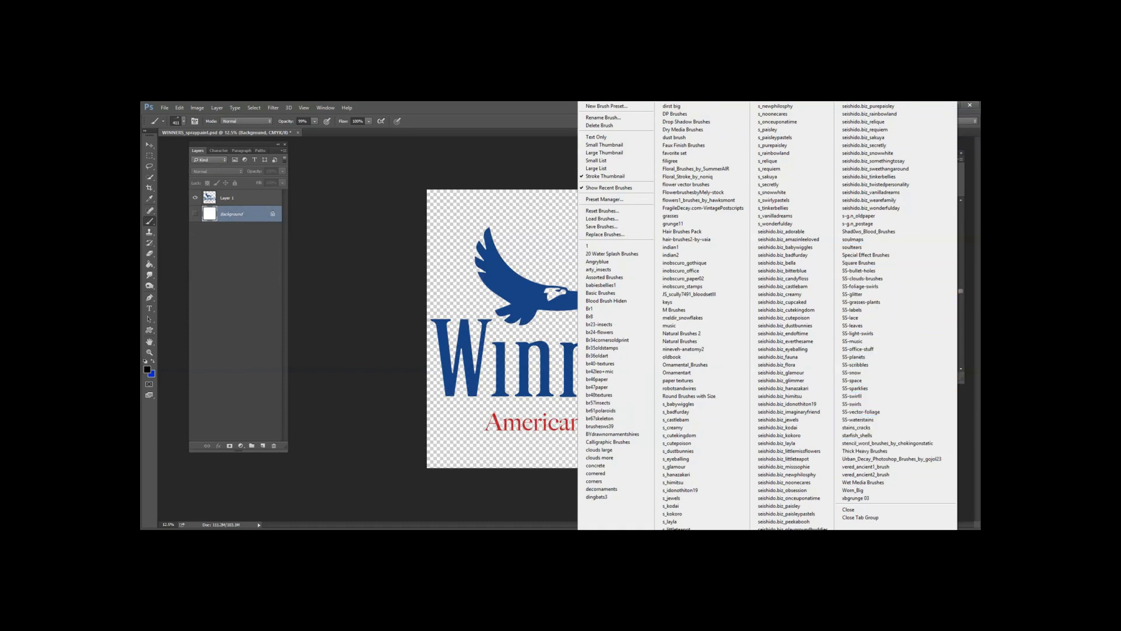
click(478, 152)
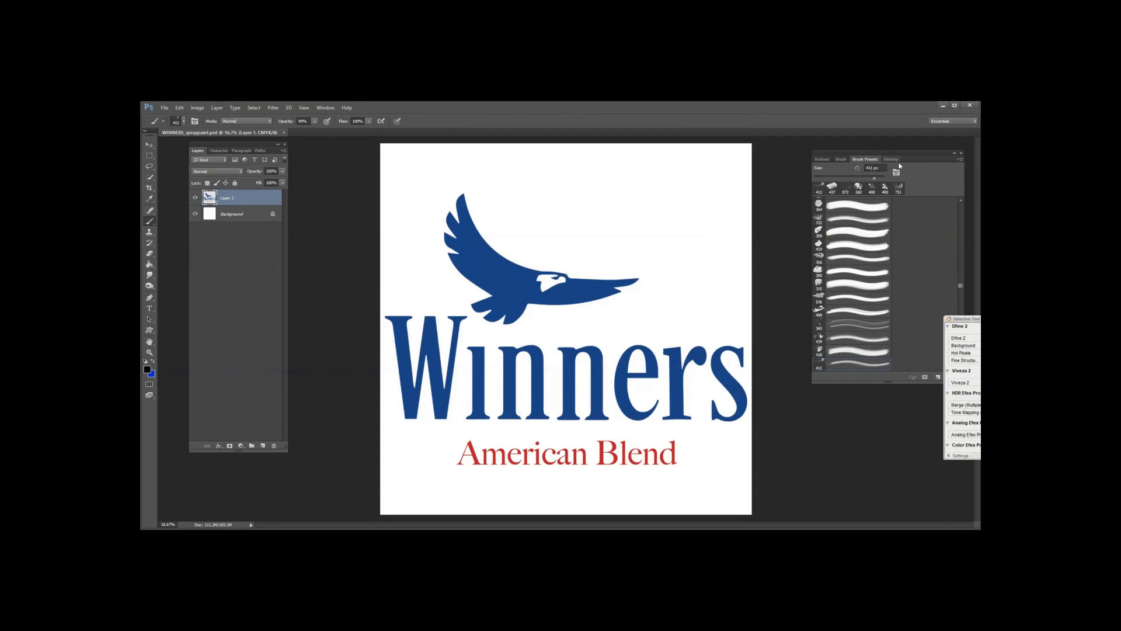
Step: Append the 20 Spray Brushes and 20 Water Splash Brushes sets to the current brush presets
click(960, 161)
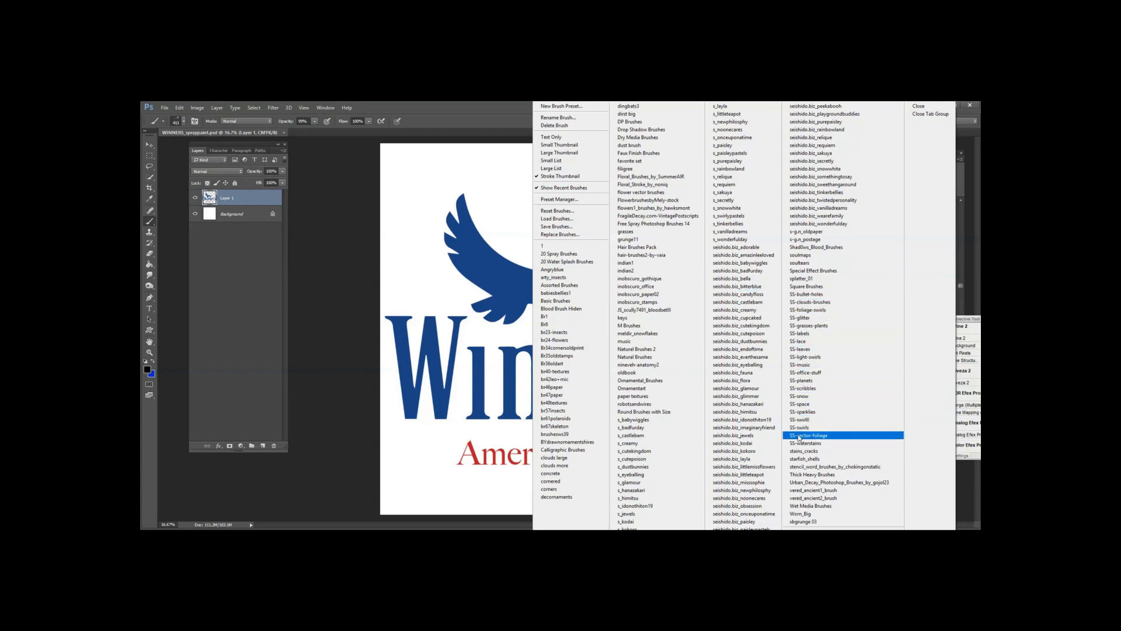
click(559, 254)
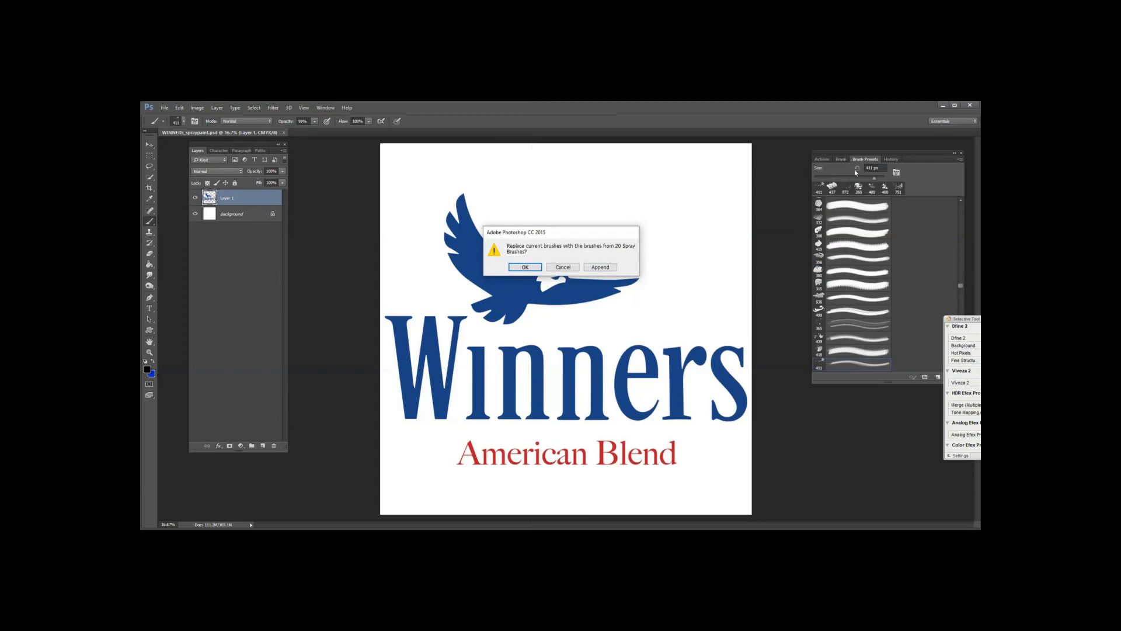
click(601, 267)
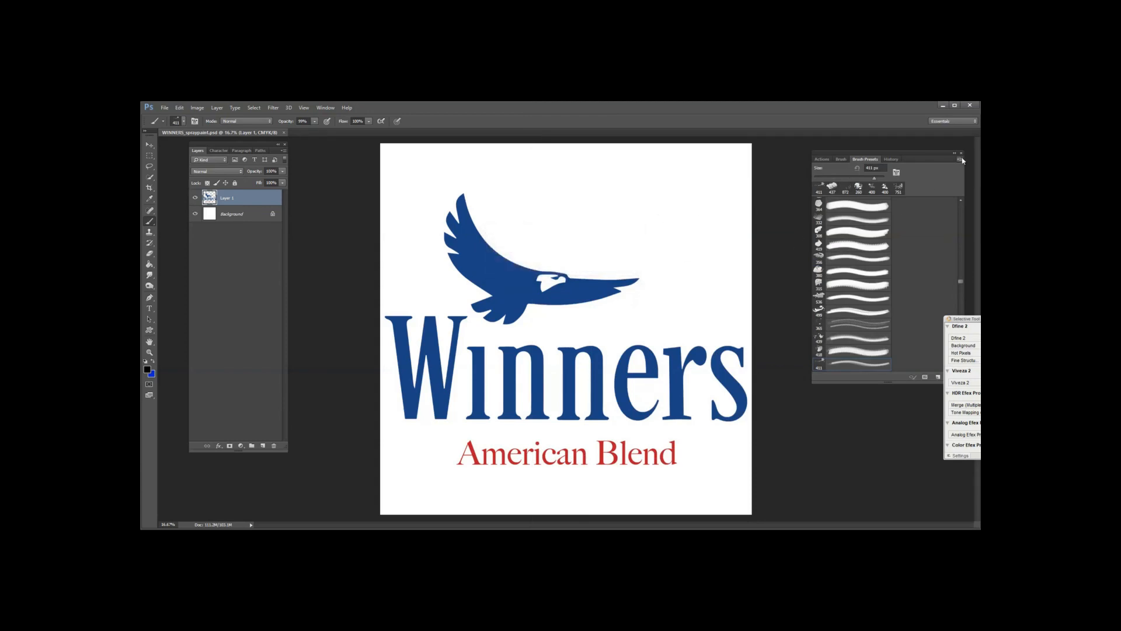
click(961, 159)
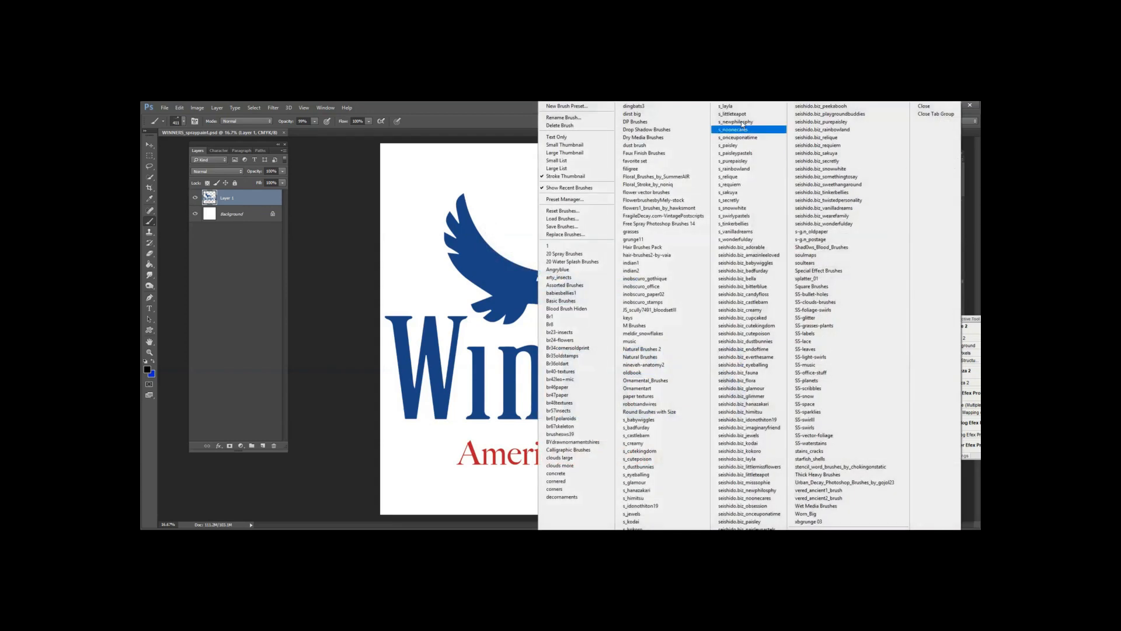
click(585, 262)
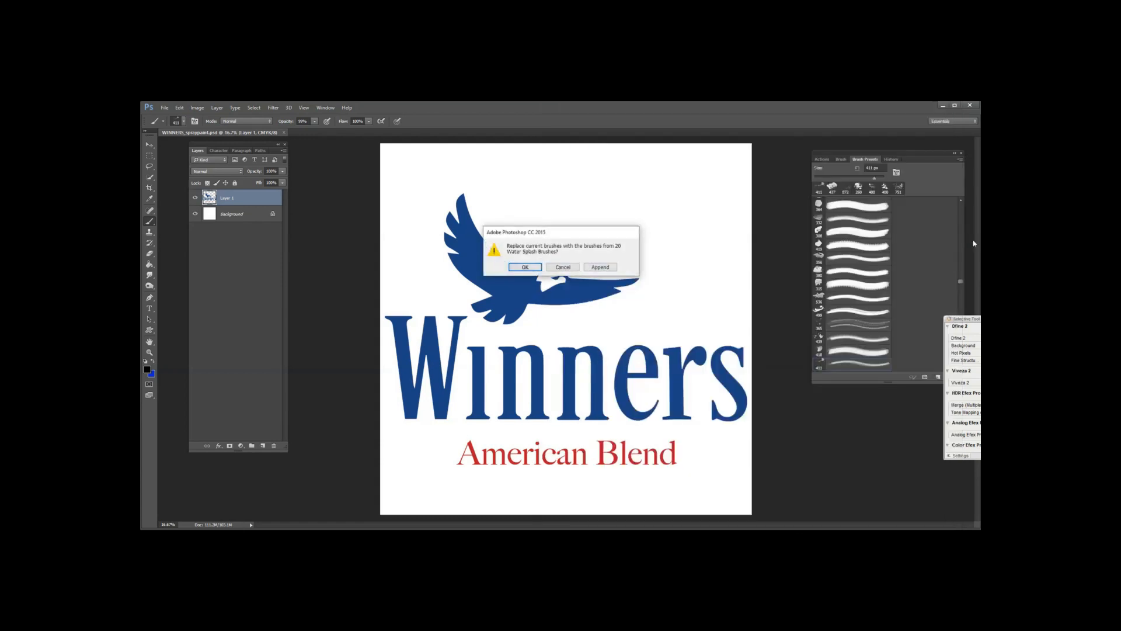
click(613, 269)
Step: Append the splatter_01 brush set to the current brush presets
click(960, 155)
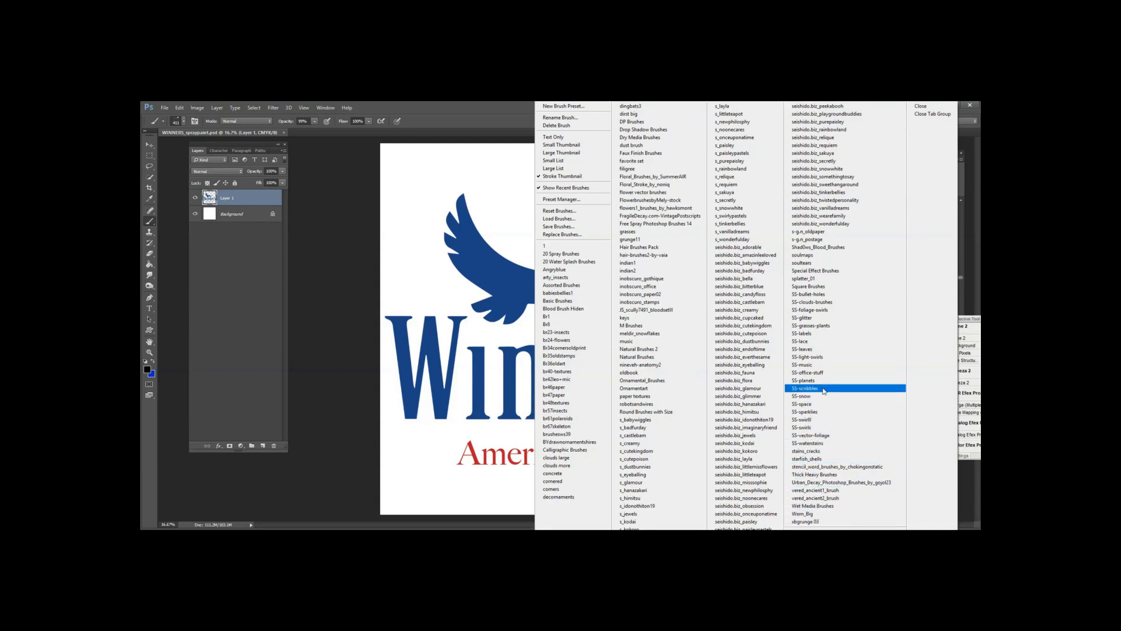
click(810, 278)
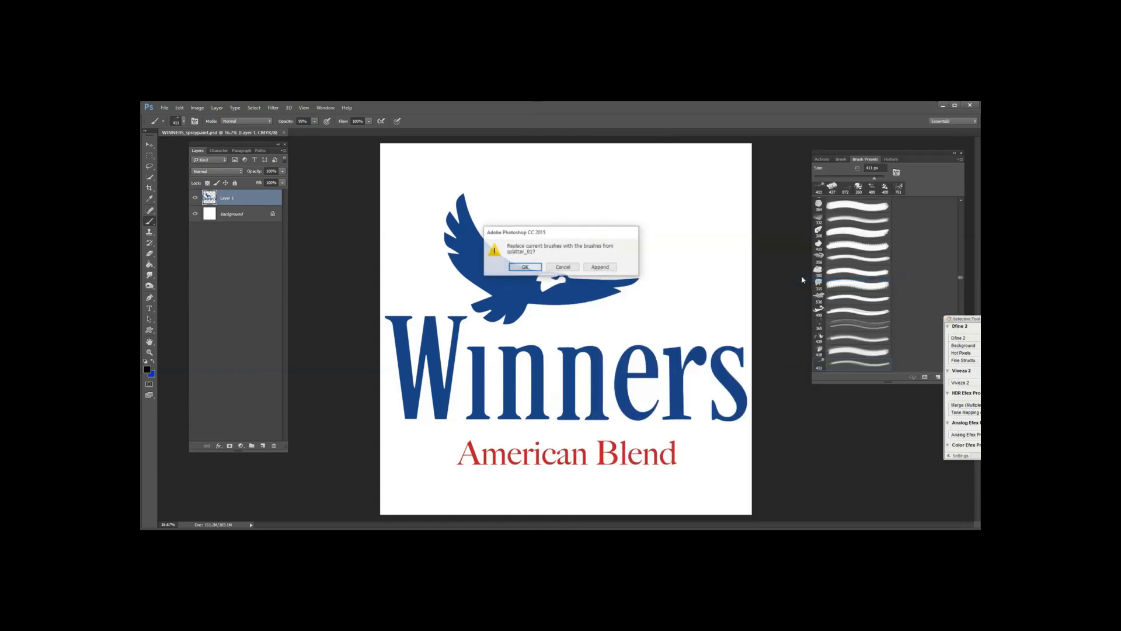
click(602, 268)
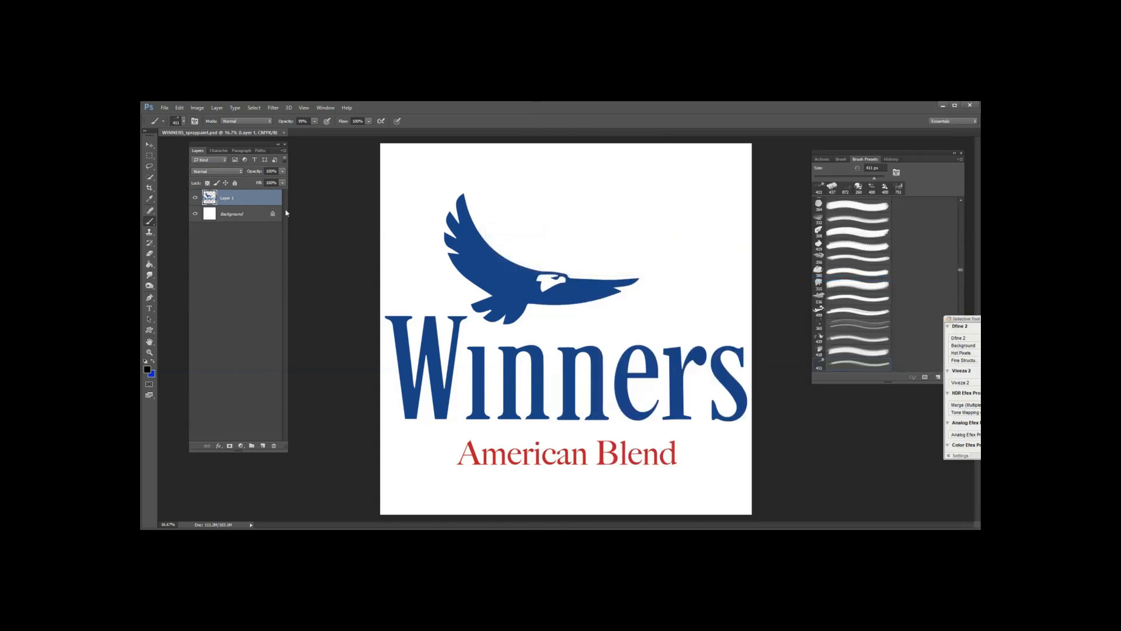
Step: Hide the Background layer and extend the canvas by a relative 150 percent in width and height, anchored at the centre
click(195, 214)
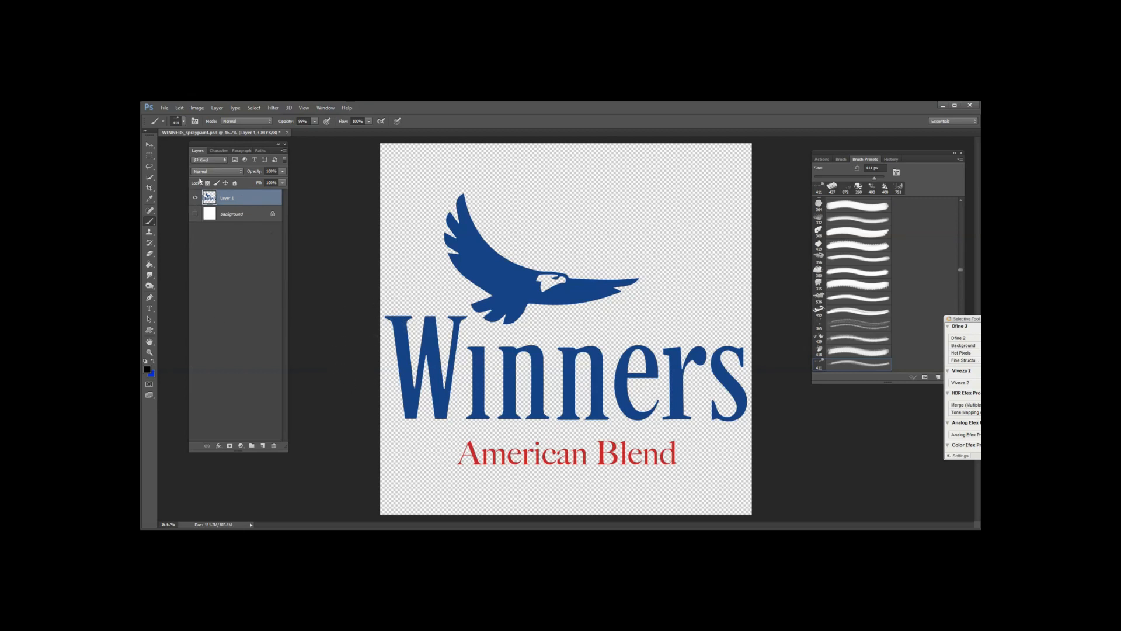
click(198, 108)
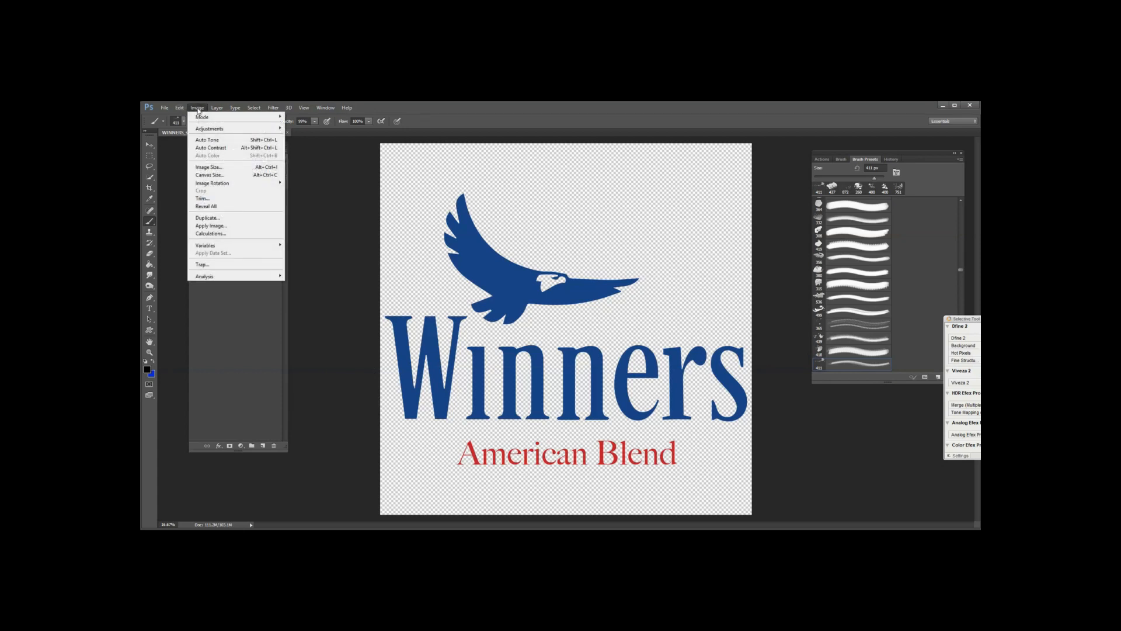
click(210, 174)
click(584, 252)
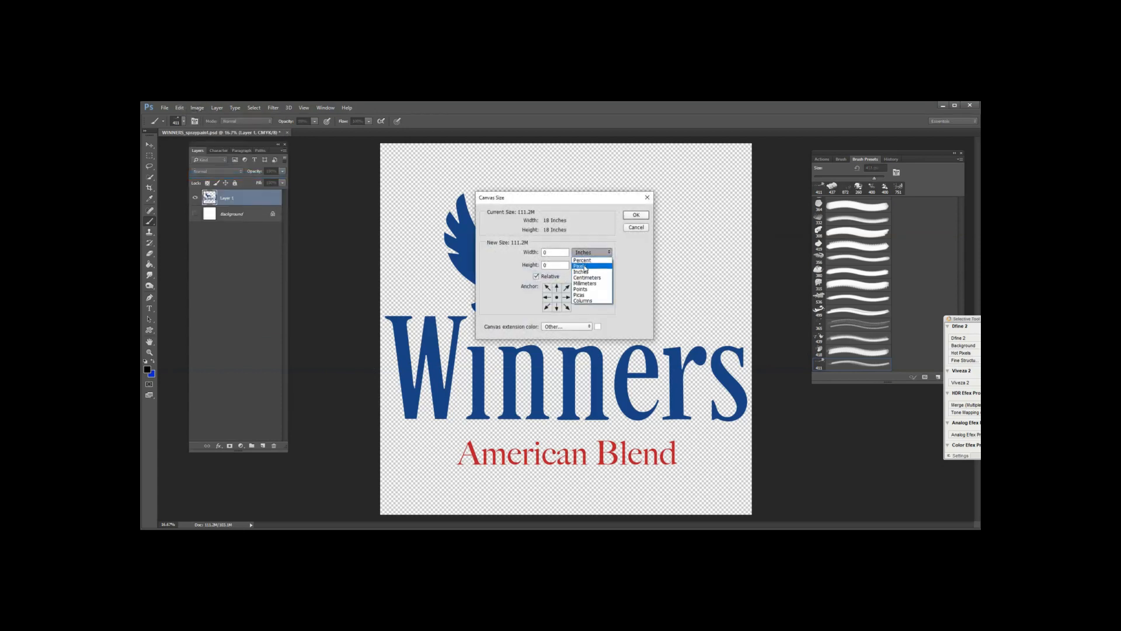
click(585, 251)
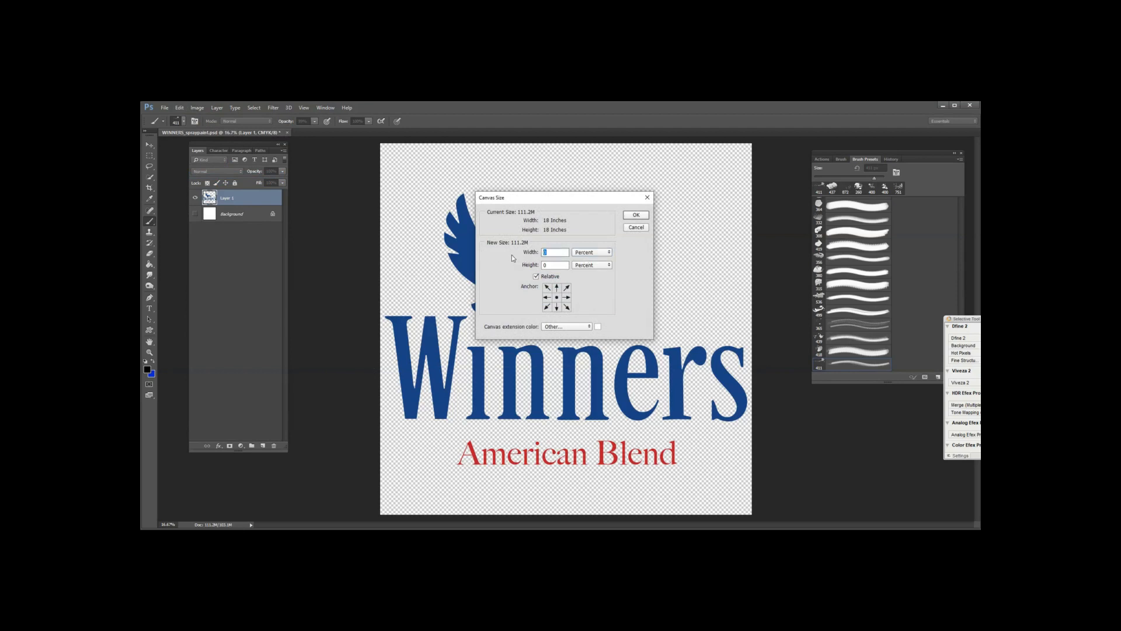
text(150)
click(637, 215)
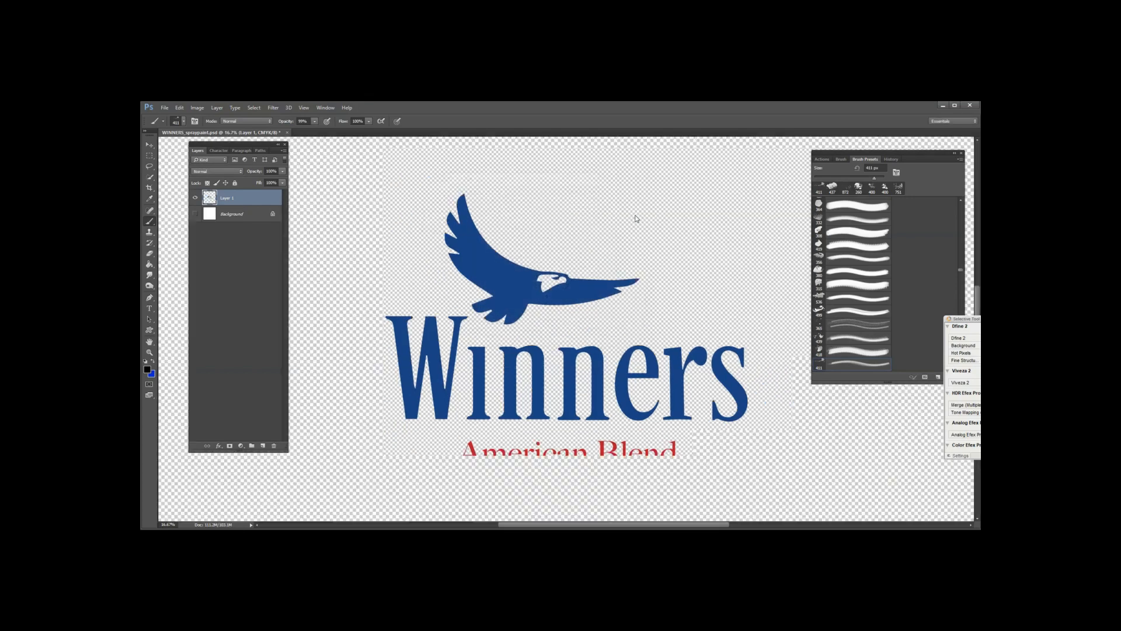
Step: Show the Background layer again and fill it with black using the Paint Bucket tool
scroll(676, 256, down, 3)
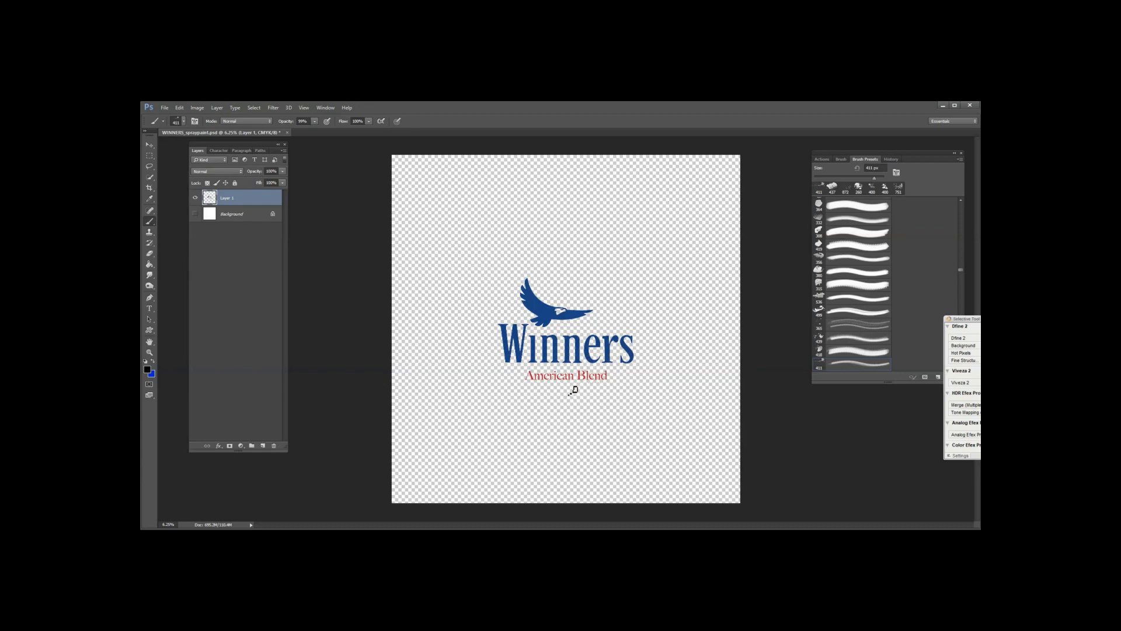
scroll(573, 389, up, 8)
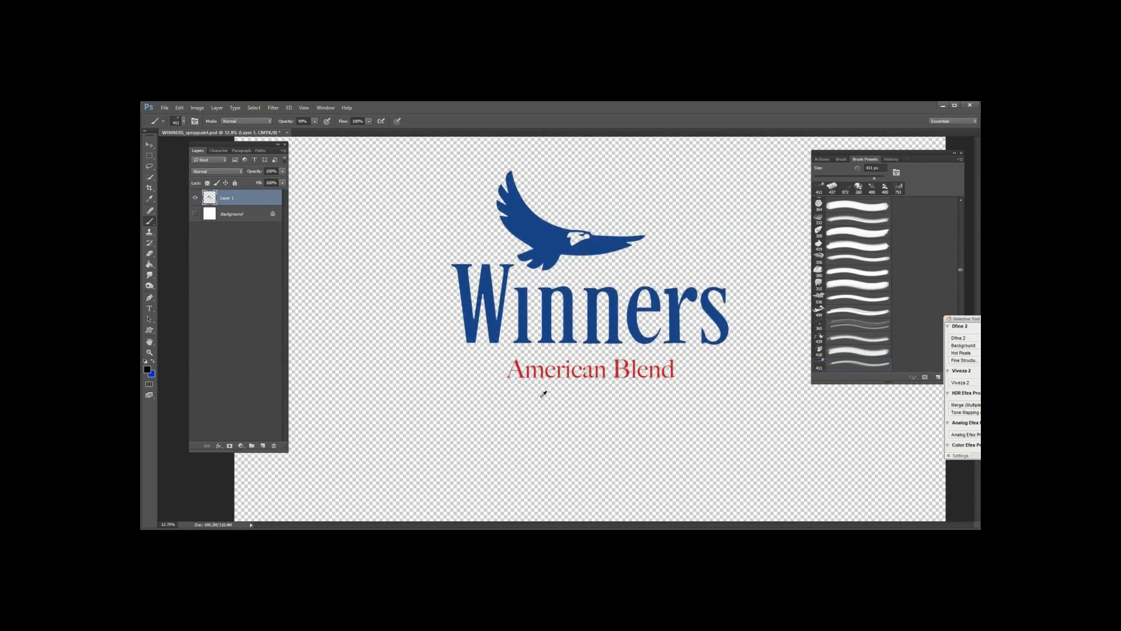
drag(596, 311, 531, 349)
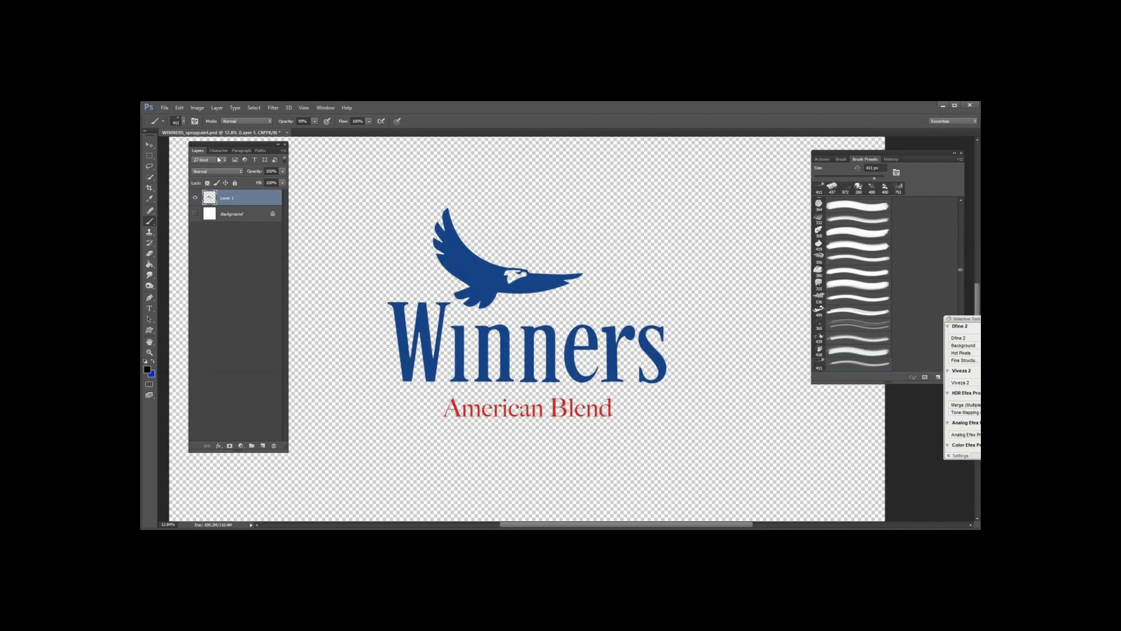
click(195, 215)
click(220, 216)
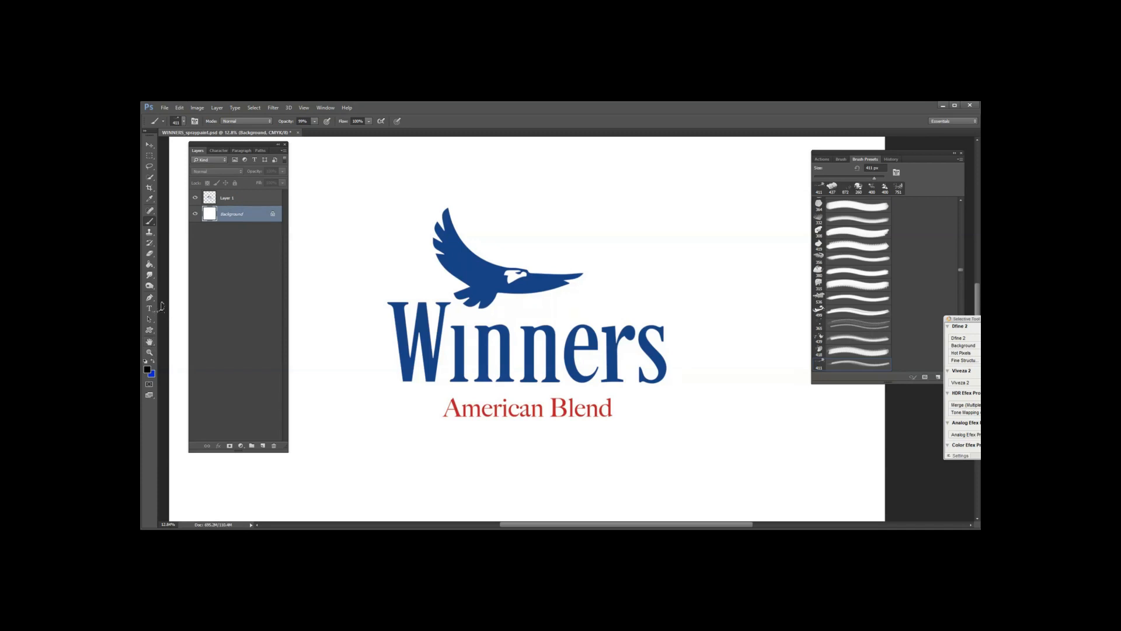
click(150, 264)
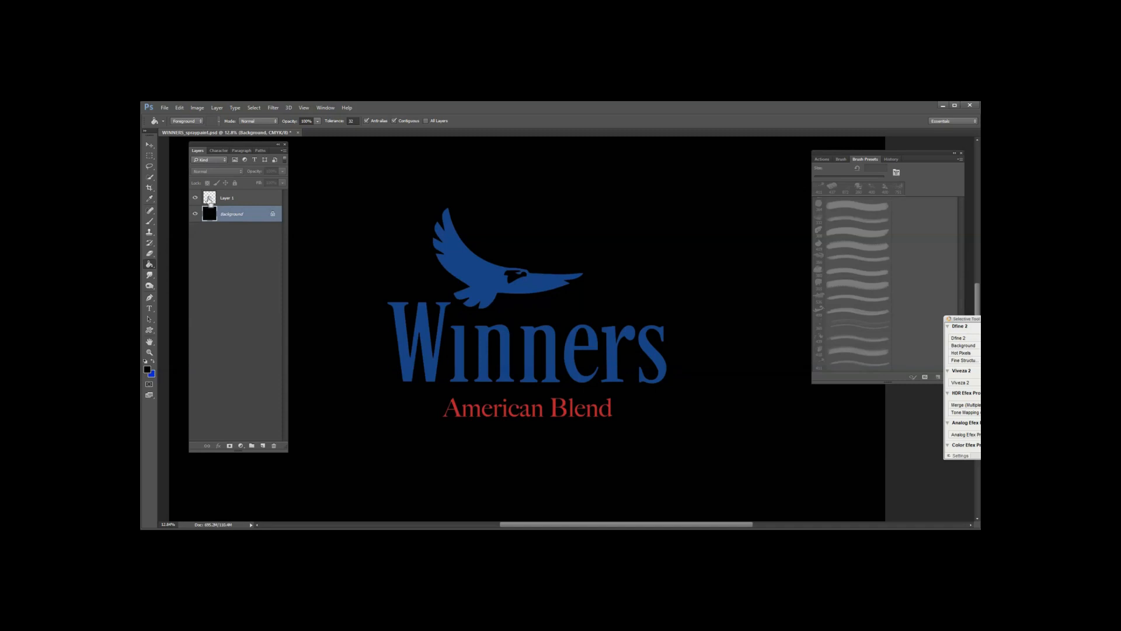
ctrl+click(210, 199)
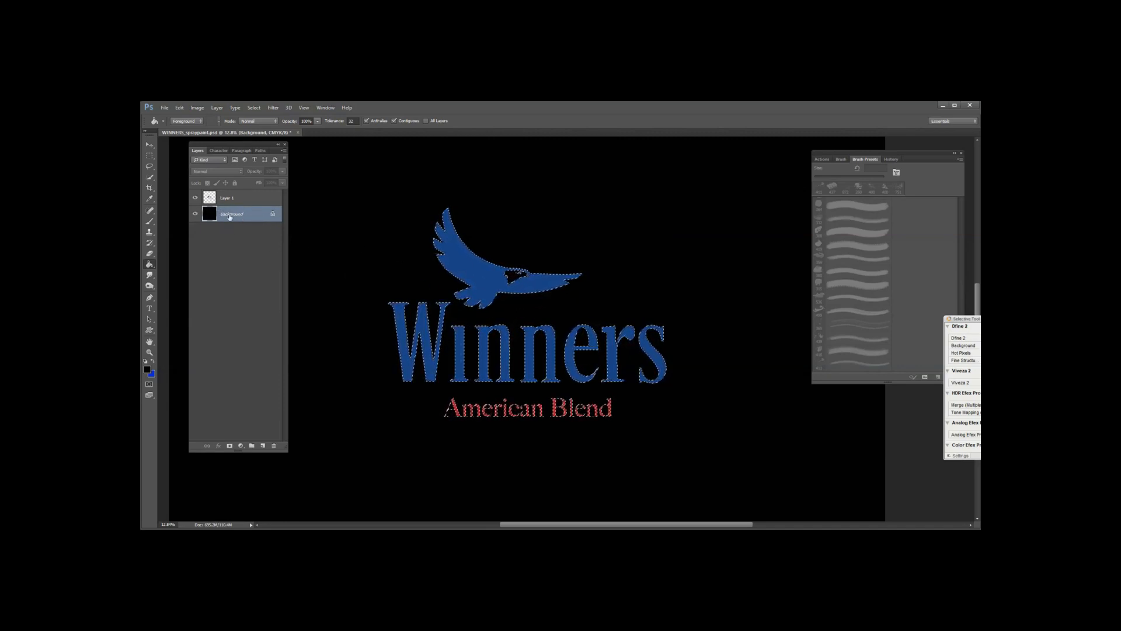
click(231, 199)
key(ctrl+d)
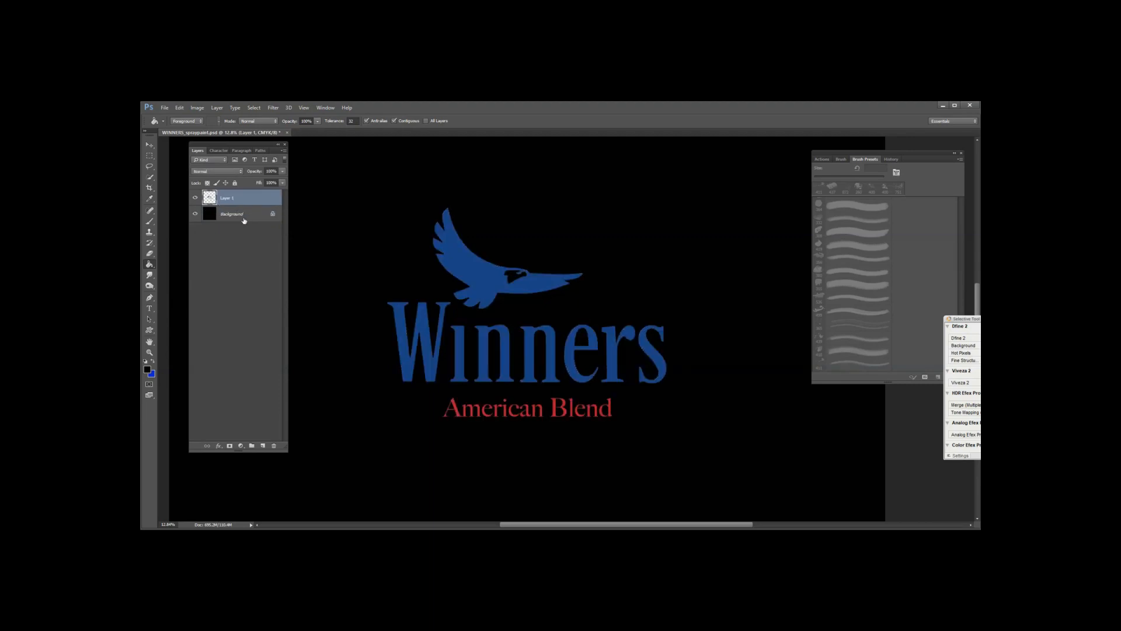
Step: Stamp the visible layers into a merged layer, load its outline as a selection, and delete the merged layer
click(244, 220)
click(231, 199)
key(ctrl+alt+shift+e)
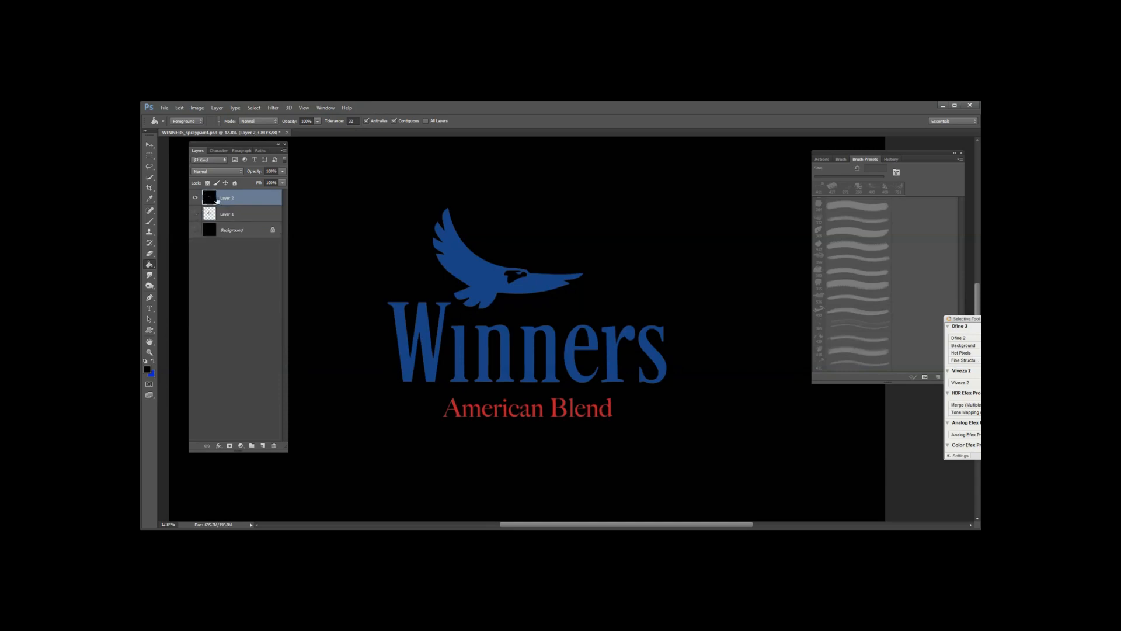
click(195, 199)
click(195, 200)
ctrl+click(210, 199)
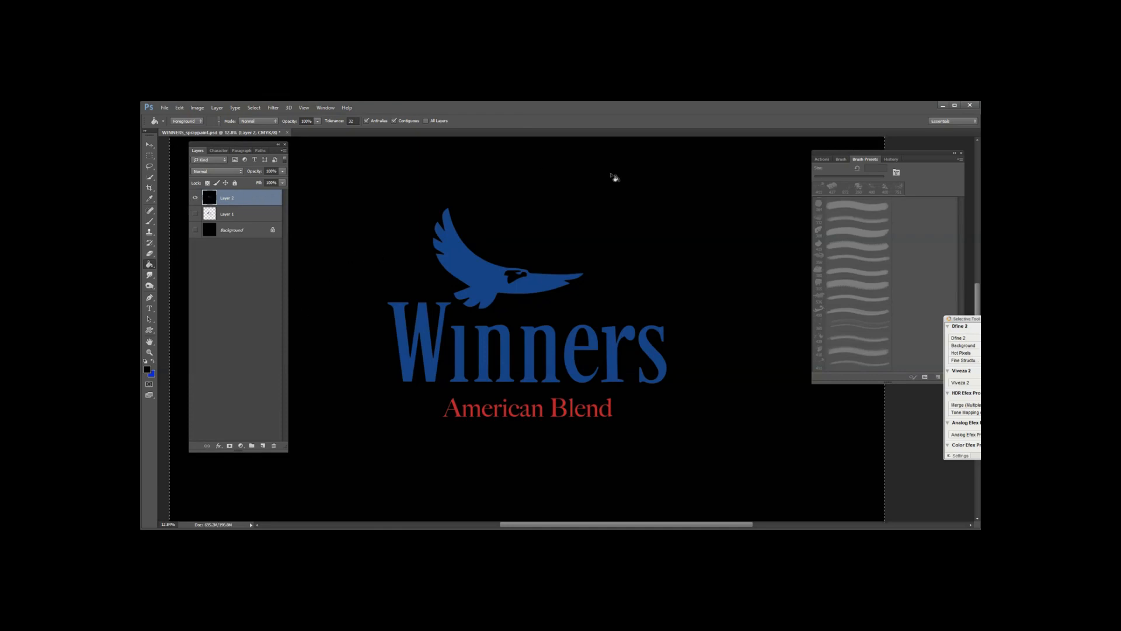
drag(242, 198, 273, 445)
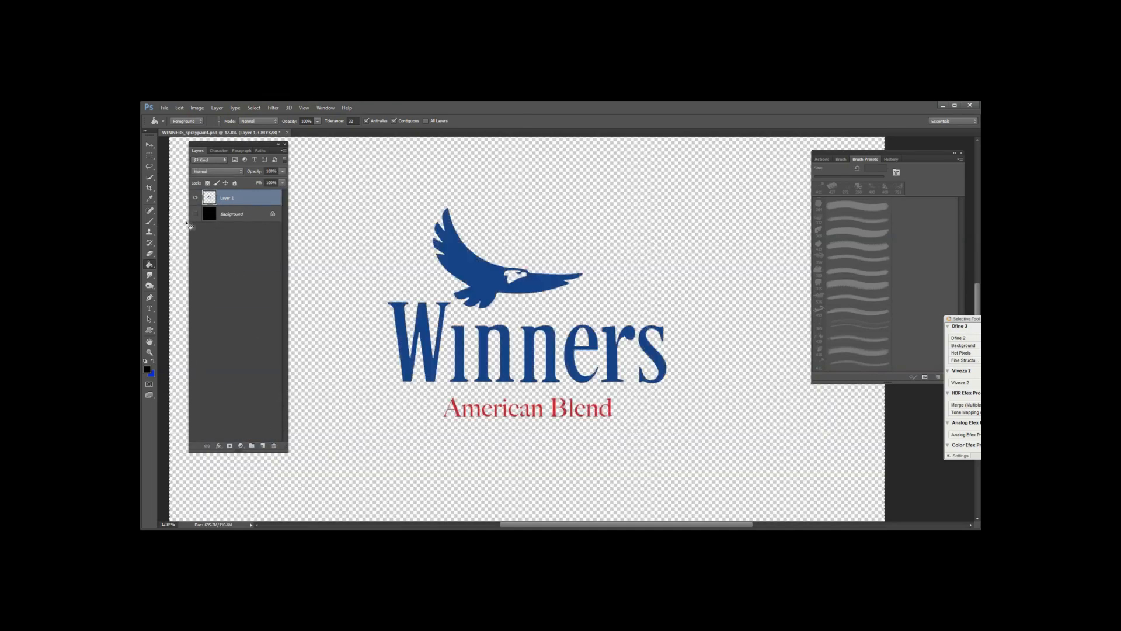
Step: Hide the Background layer and select everything around the logo by loading Layer 1's outline and inverting it
click(195, 213)
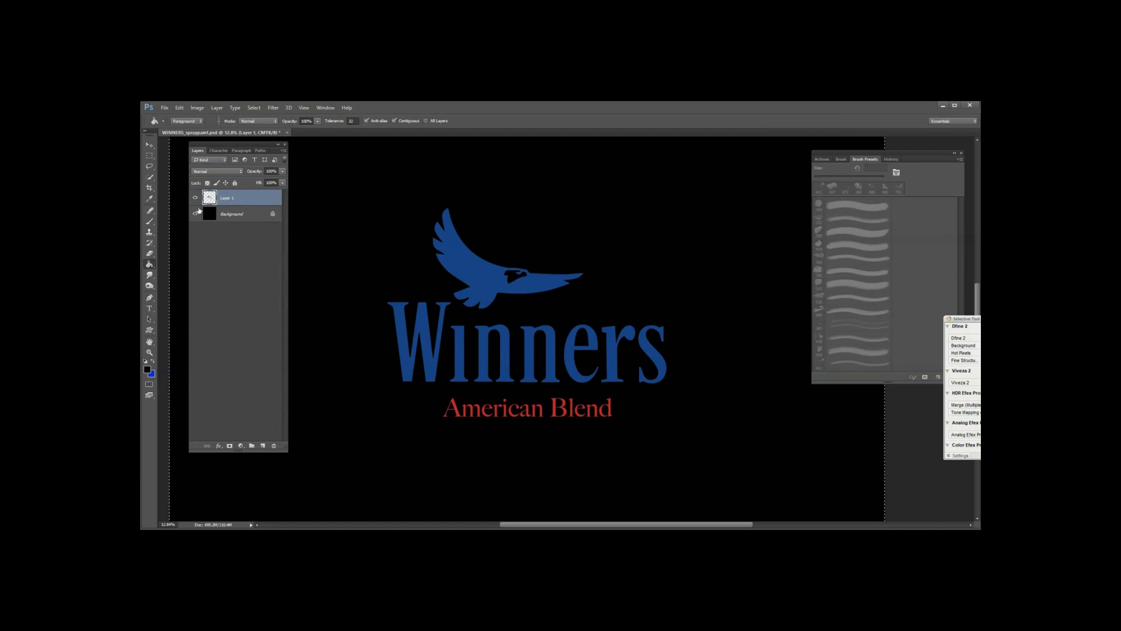
click(196, 214)
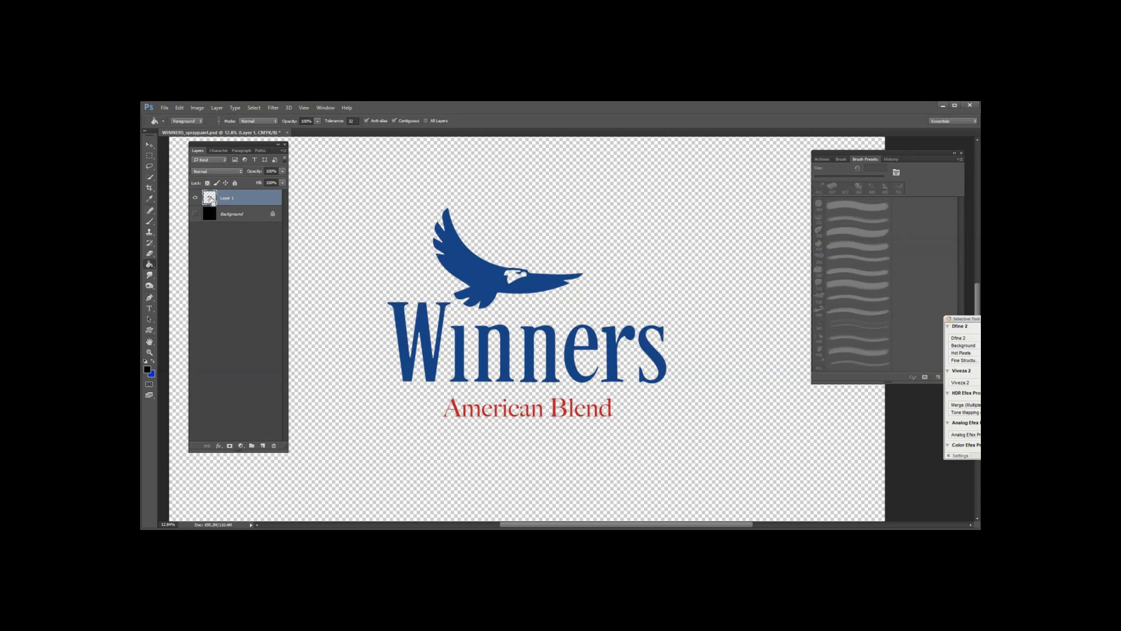
ctrl+click(211, 198)
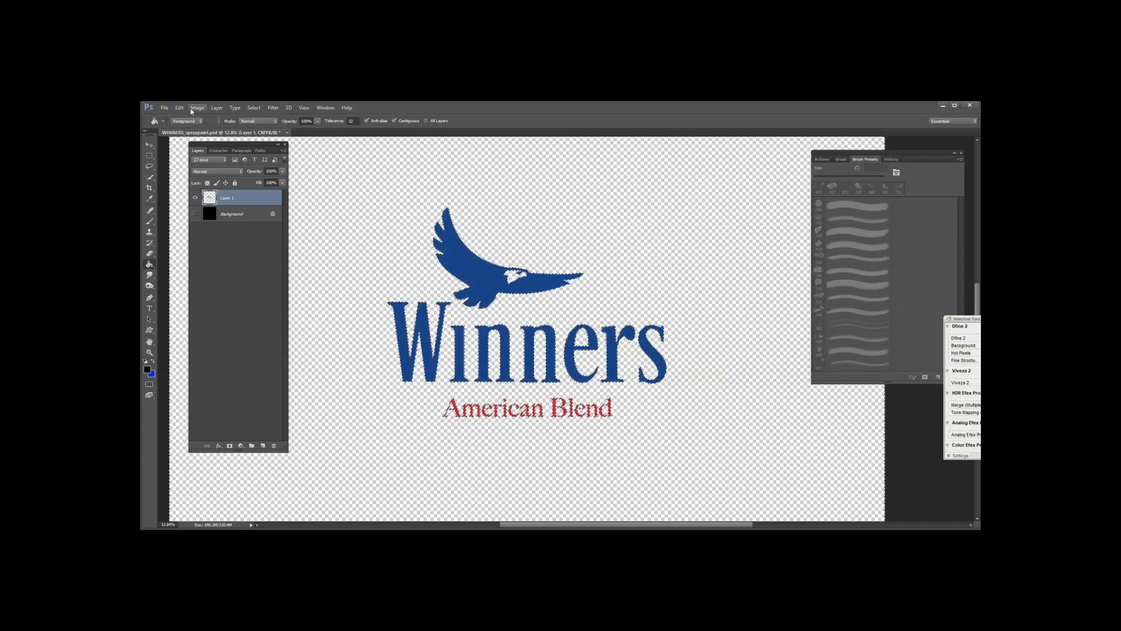
click(254, 107)
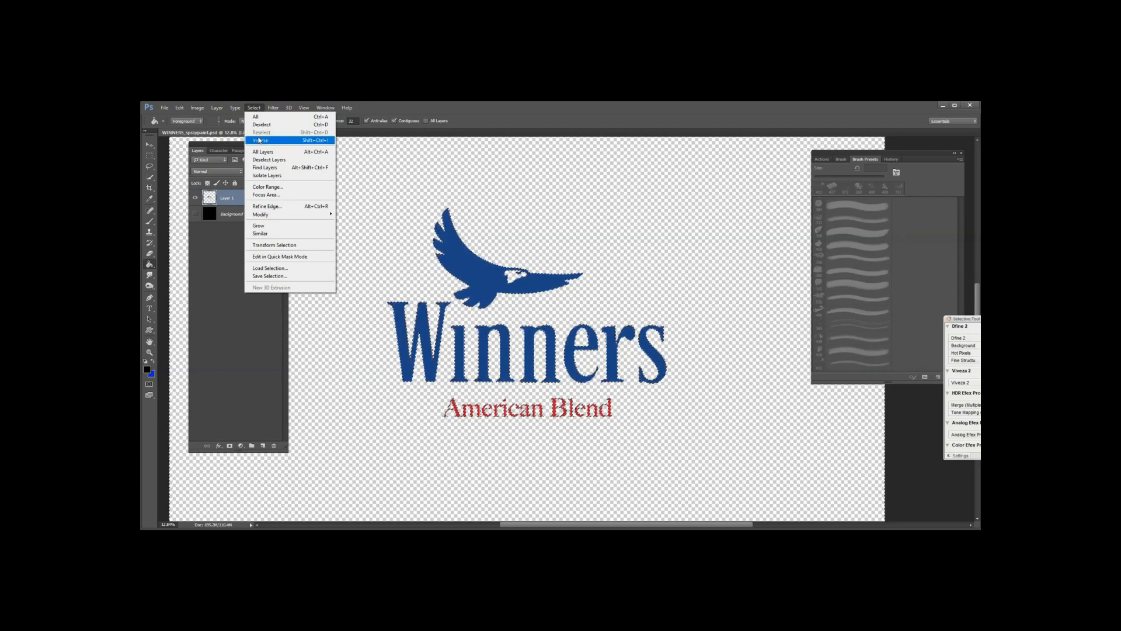
click(531, 107)
Step: Add a new empty layer above the logo layer, keeping the inverted logo selection active
key(ctrl+0)
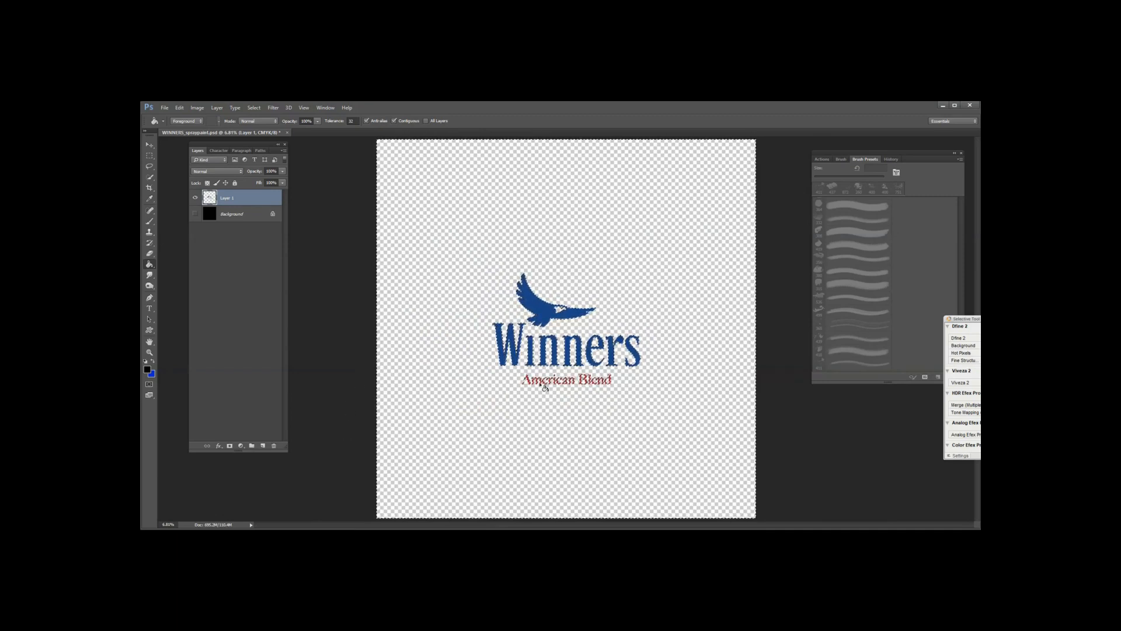
scroll(526, 389, up, 1)
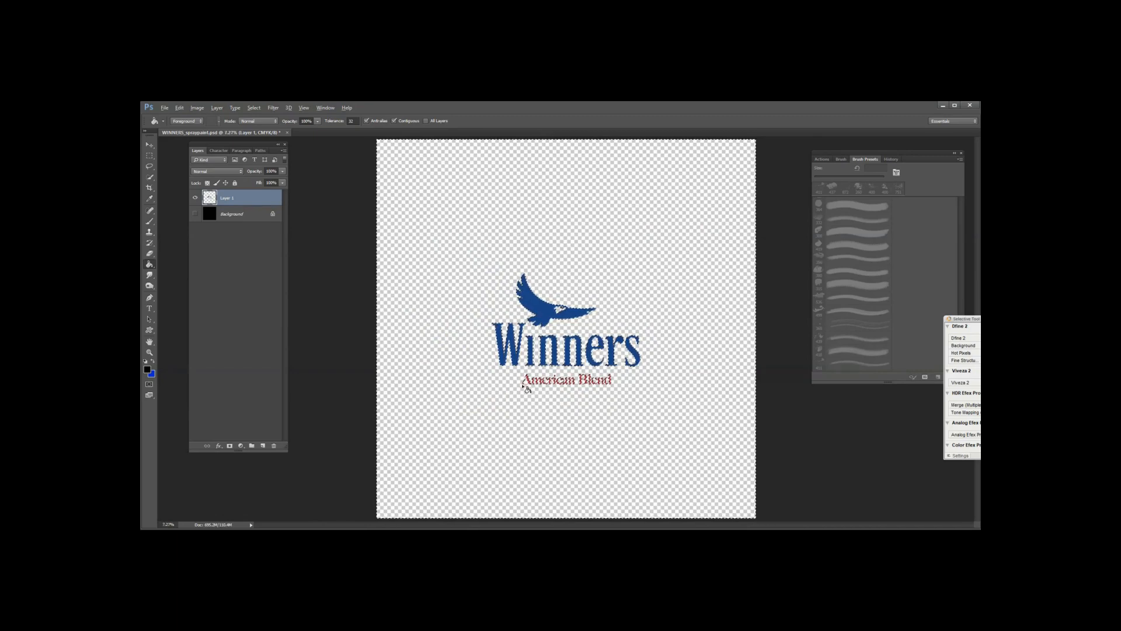
scroll(526, 388, up, 5)
drag(563, 313, 522, 409)
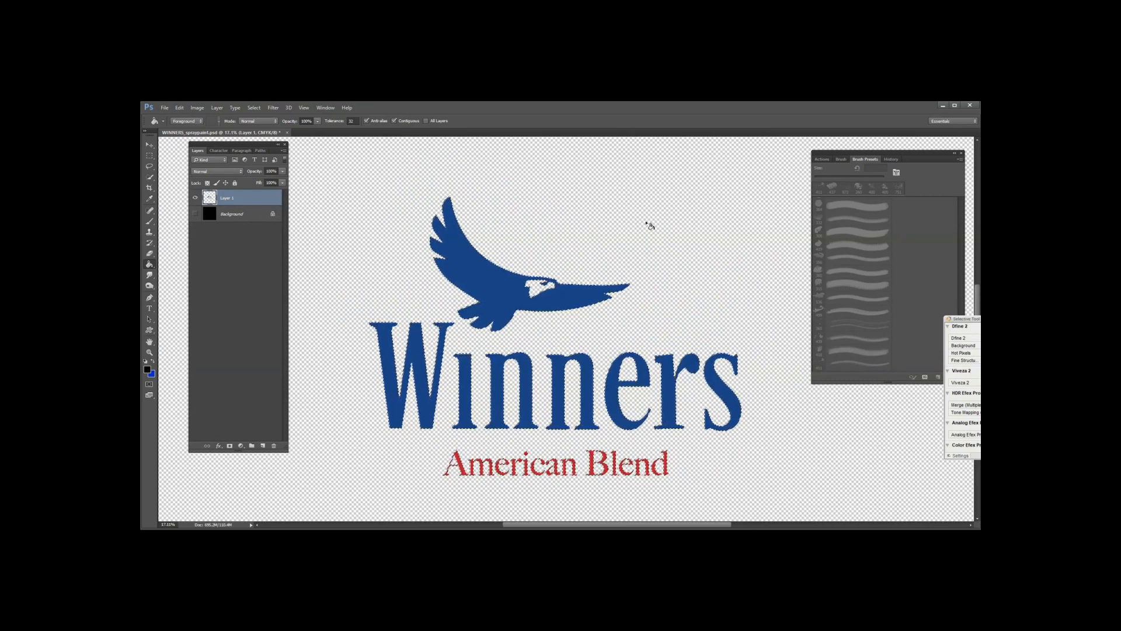
click(263, 445)
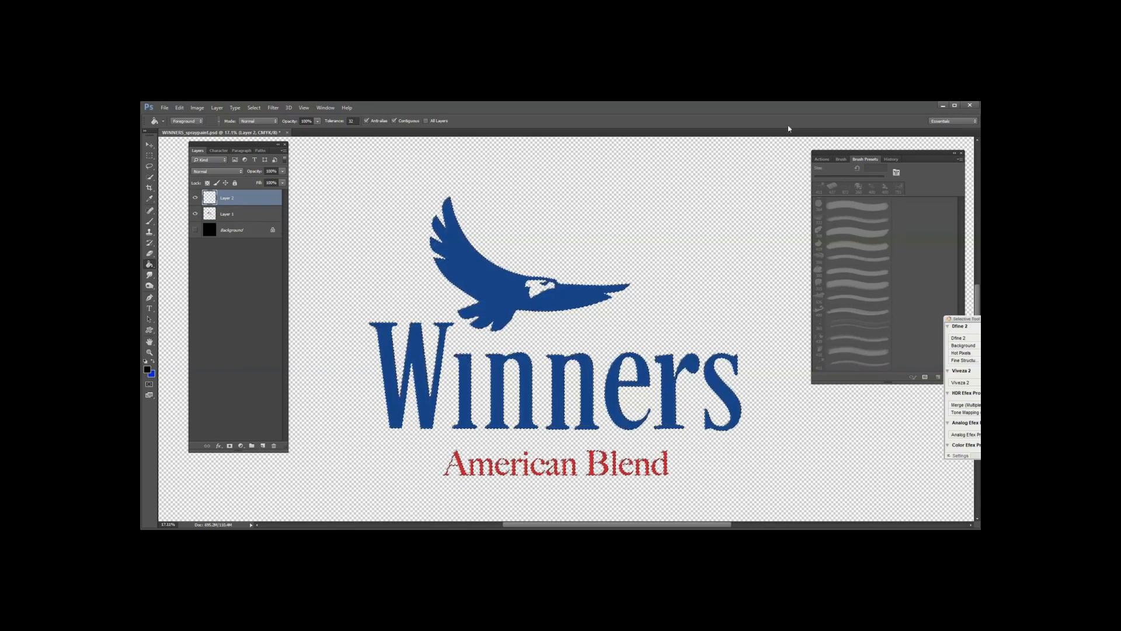
Step: Switch to the Brush tool and bring up its brush tip shape settings
click(841, 159)
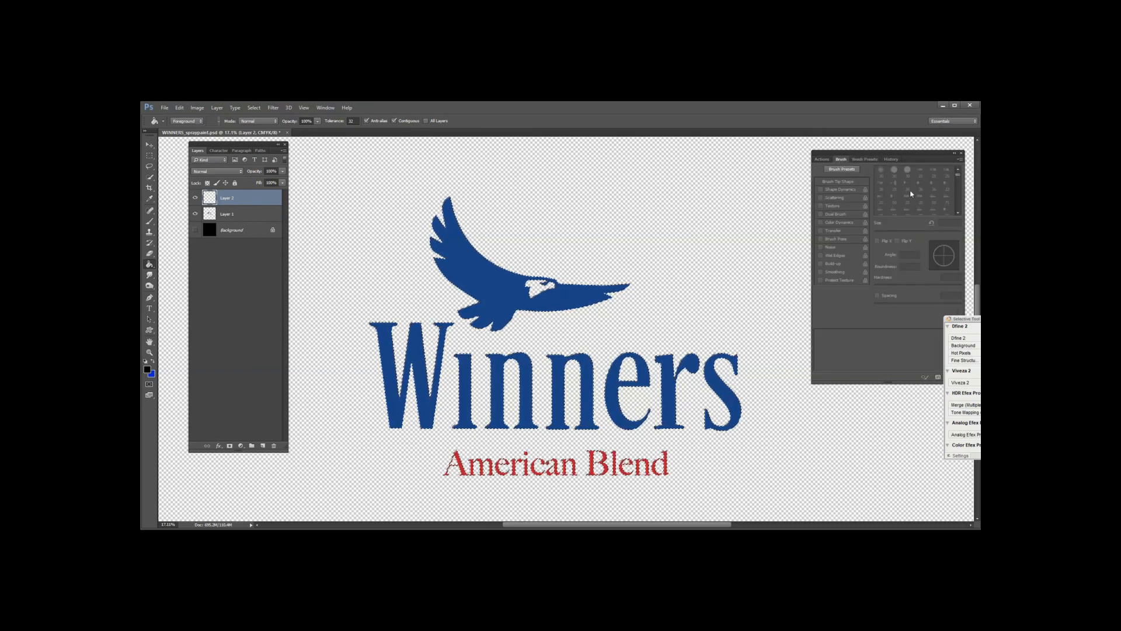
drag(958, 176, 959, 211)
key(b)
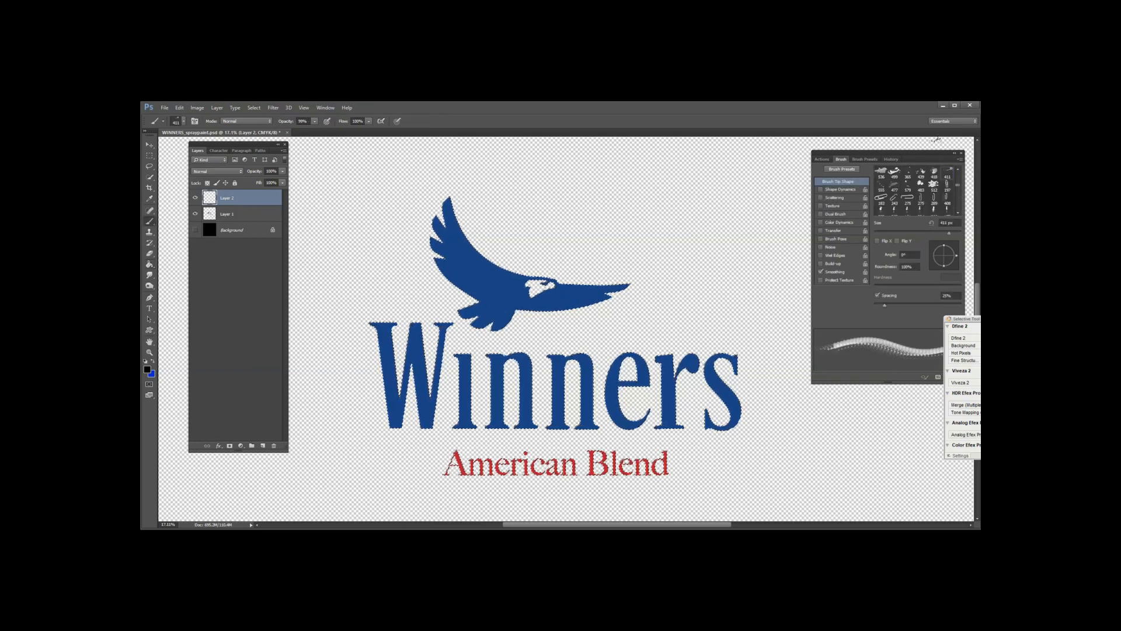
click(842, 169)
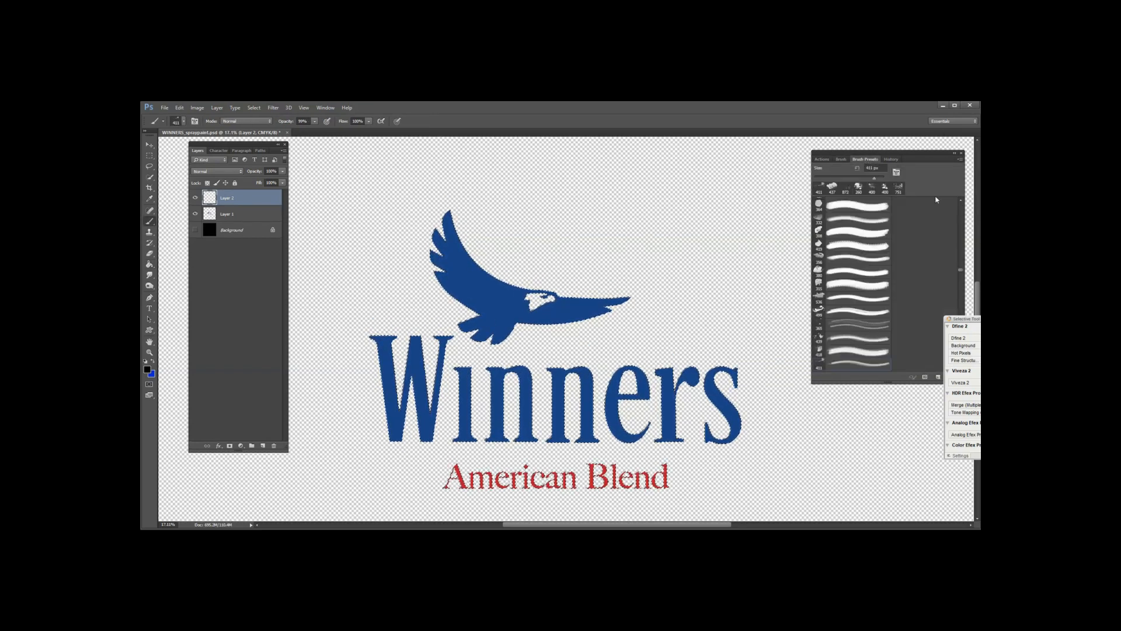
click(840, 159)
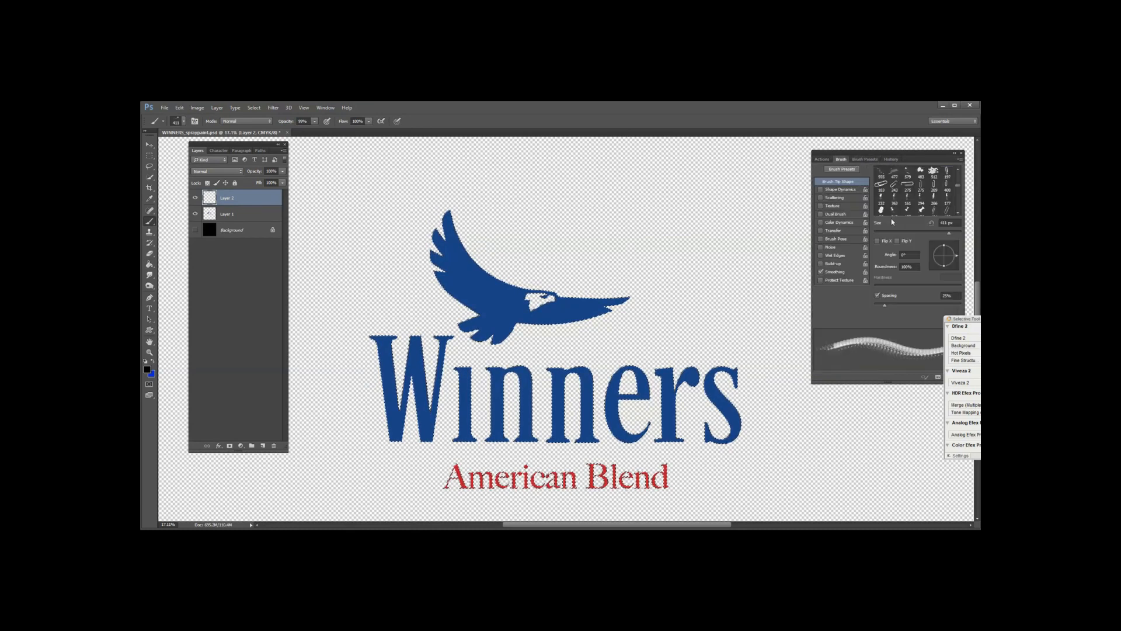
Step: Look through the available brush tips and pick the 27 px splatter tip at its original size
scroll(936, 190, down, 6)
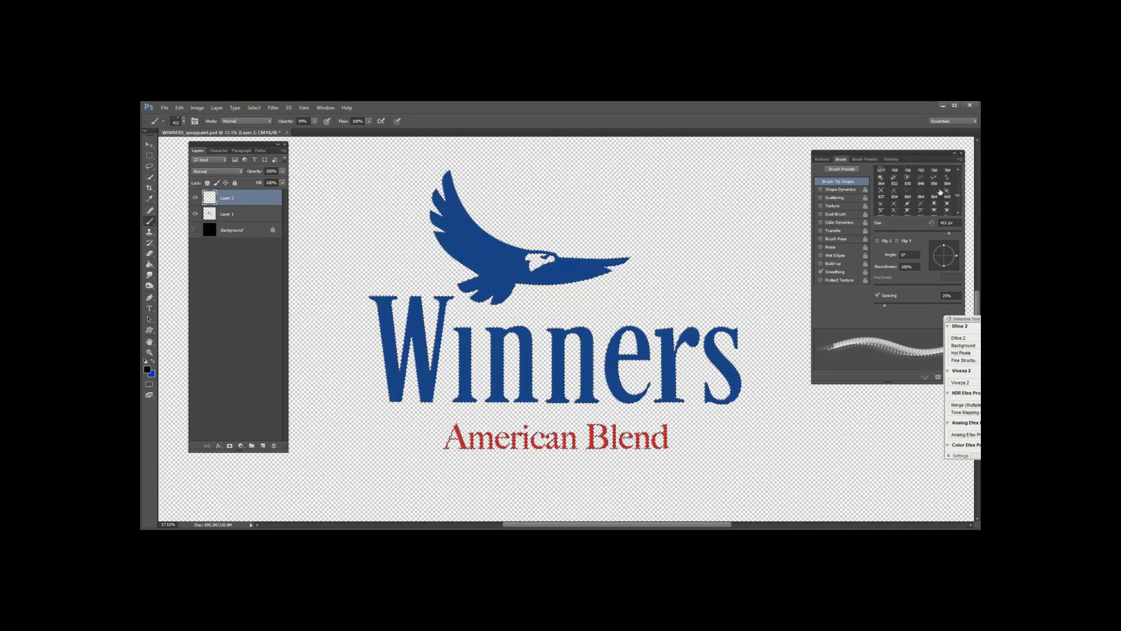
scroll(941, 192, down, 5)
scroll(950, 199, down, 4)
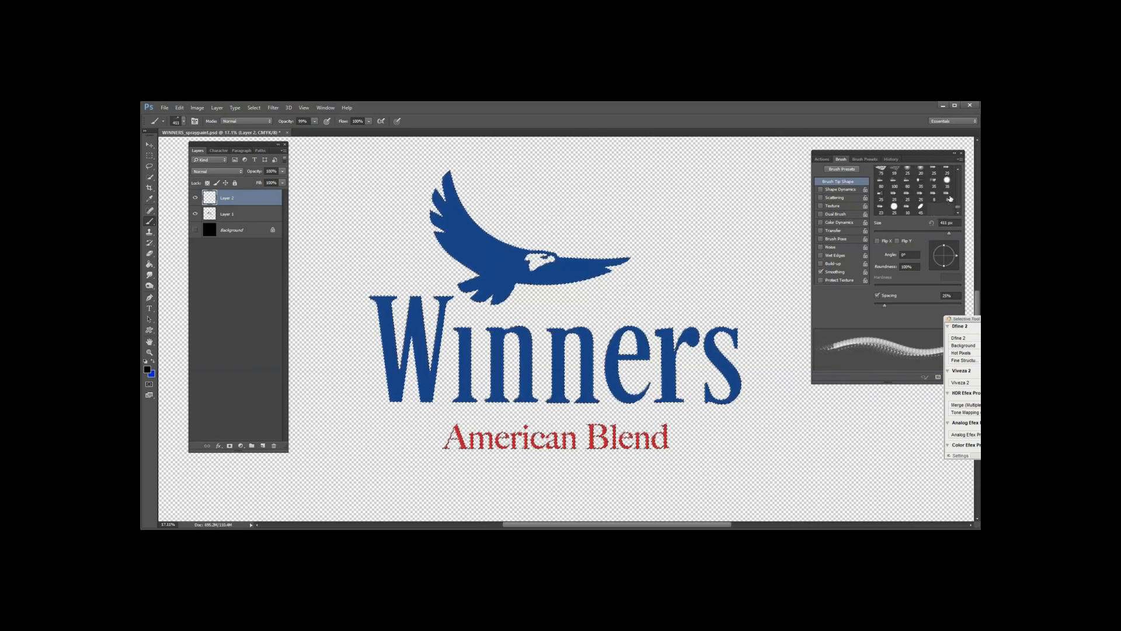
scroll(951, 200, up, 1)
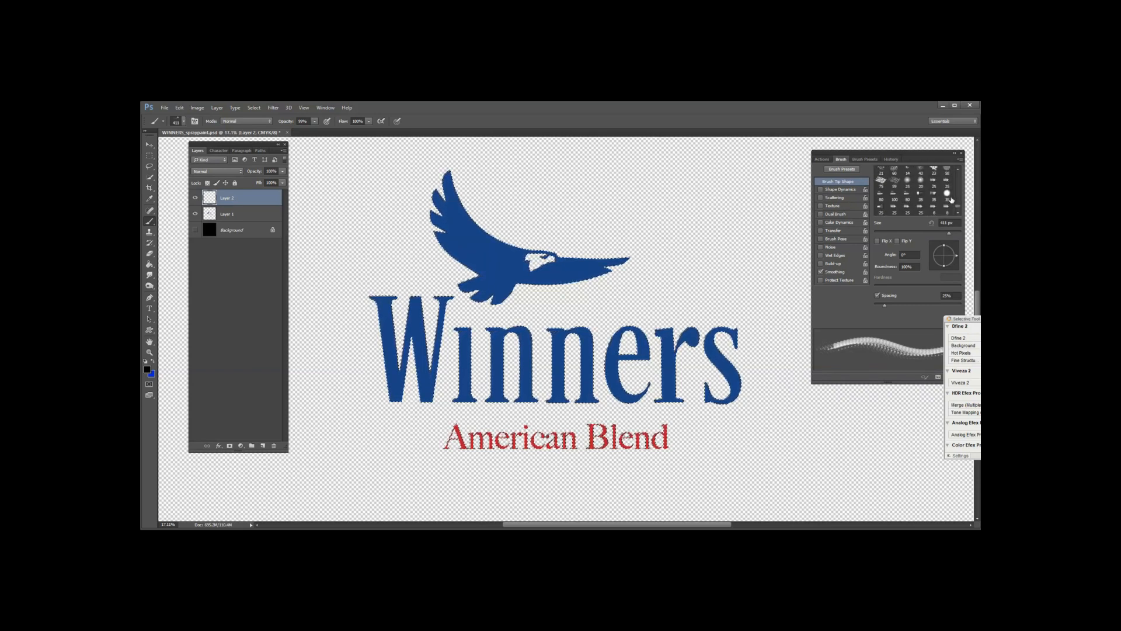
scroll(951, 199, up, 2)
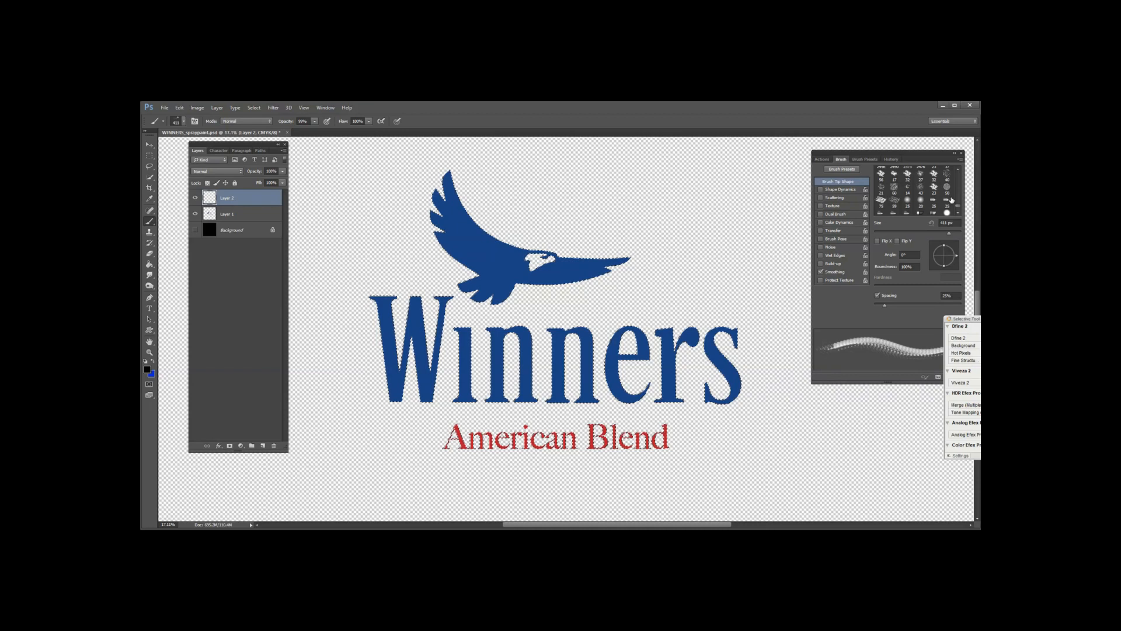
click(921, 188)
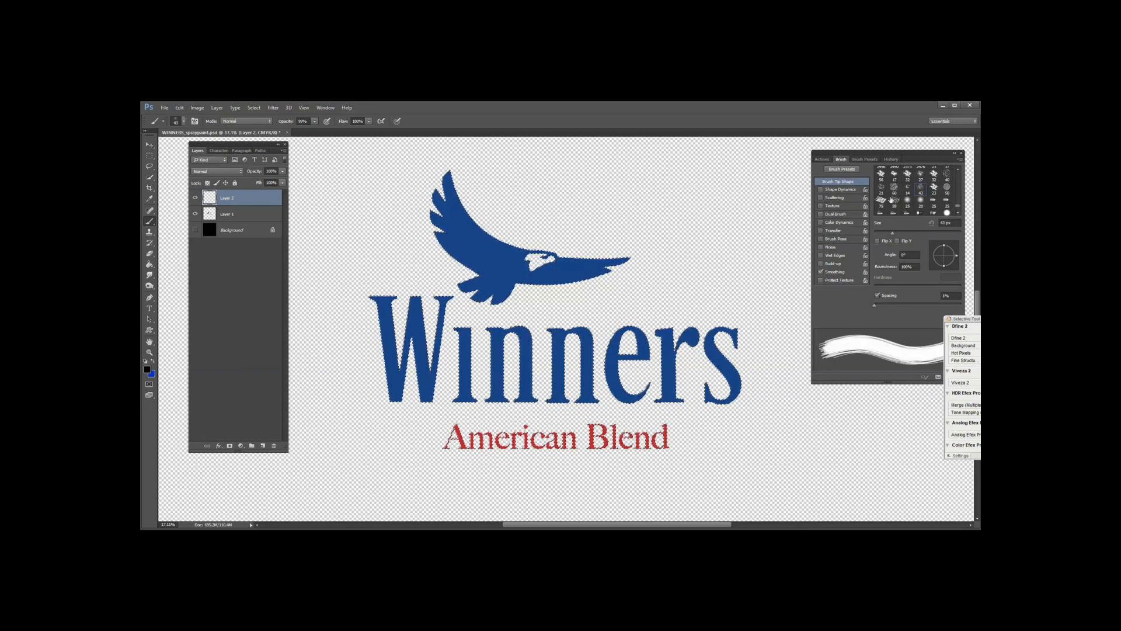
click(921, 178)
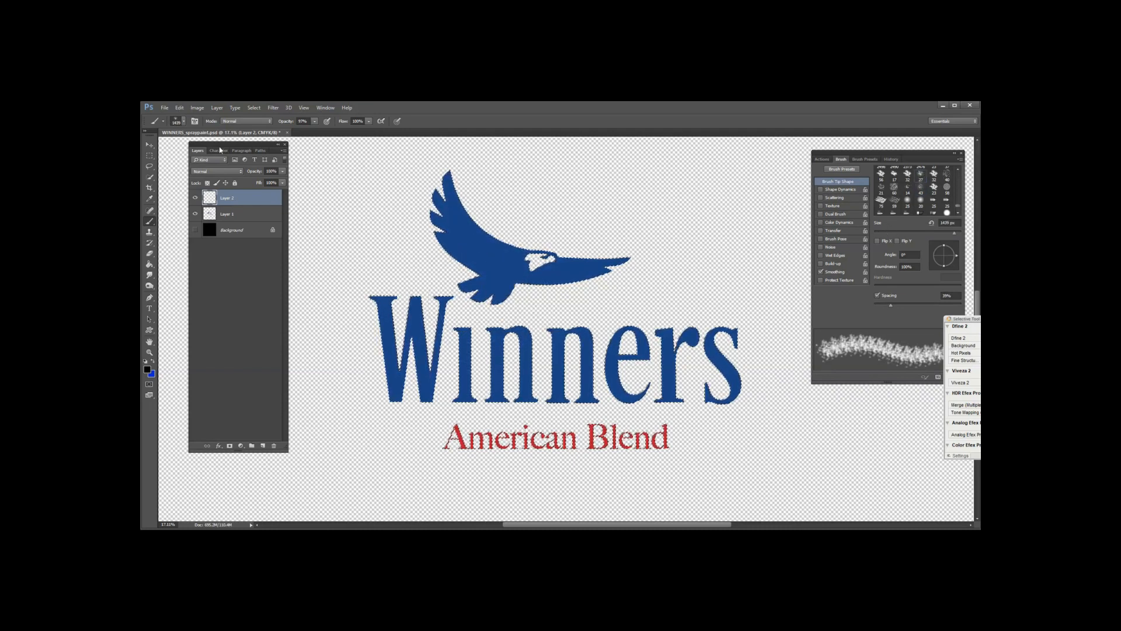
drag(386, 240, 382, 240)
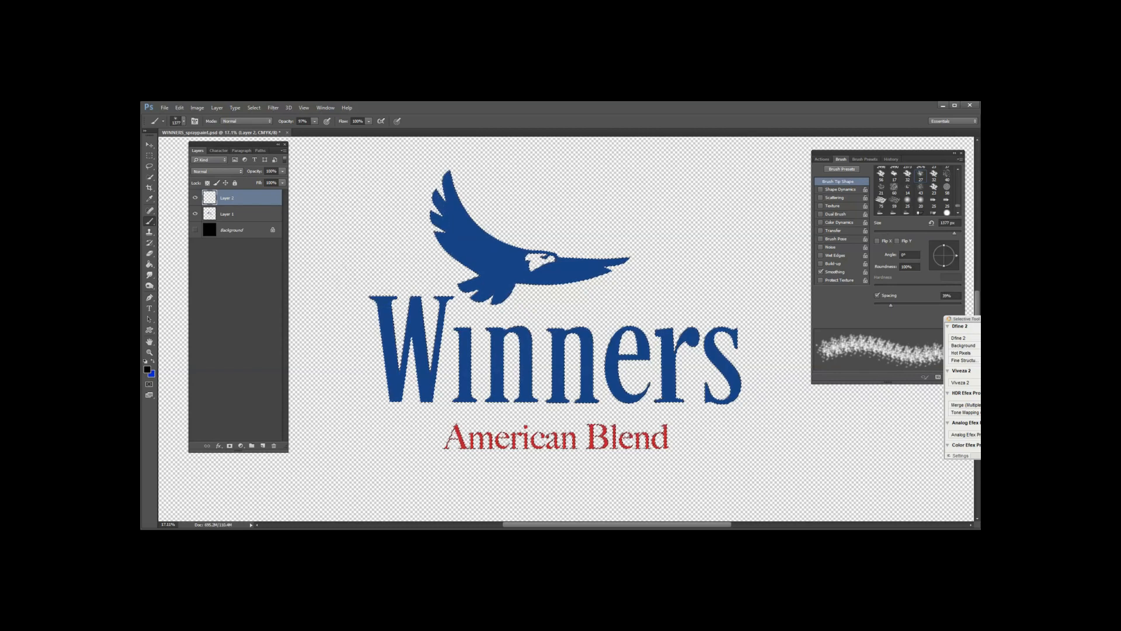
click(865, 159)
click(841, 160)
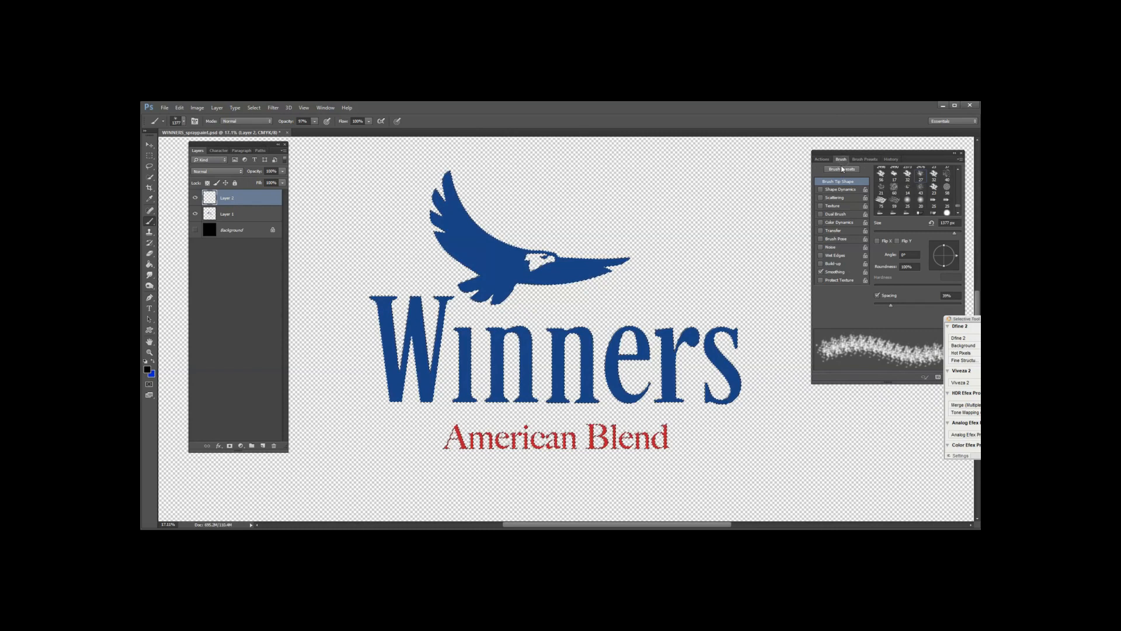
click(920, 174)
Step: Enable Shape Dynamics for the splatter brush and set its spacing to 38 percent and its size to 46 px
drag(897, 155, 830, 152)
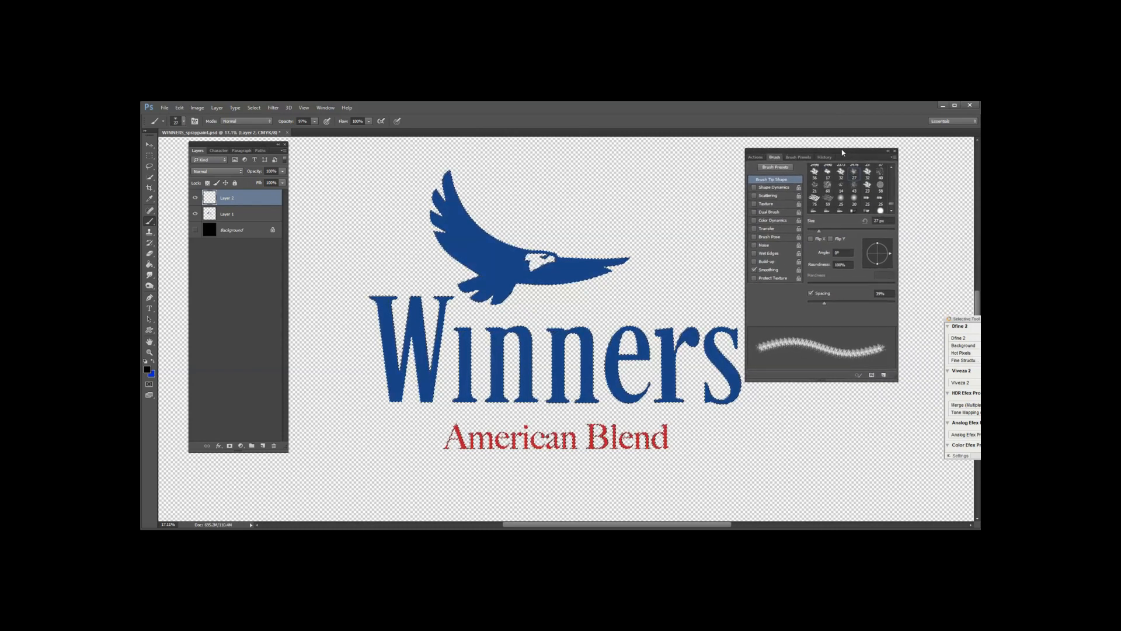
click(753, 188)
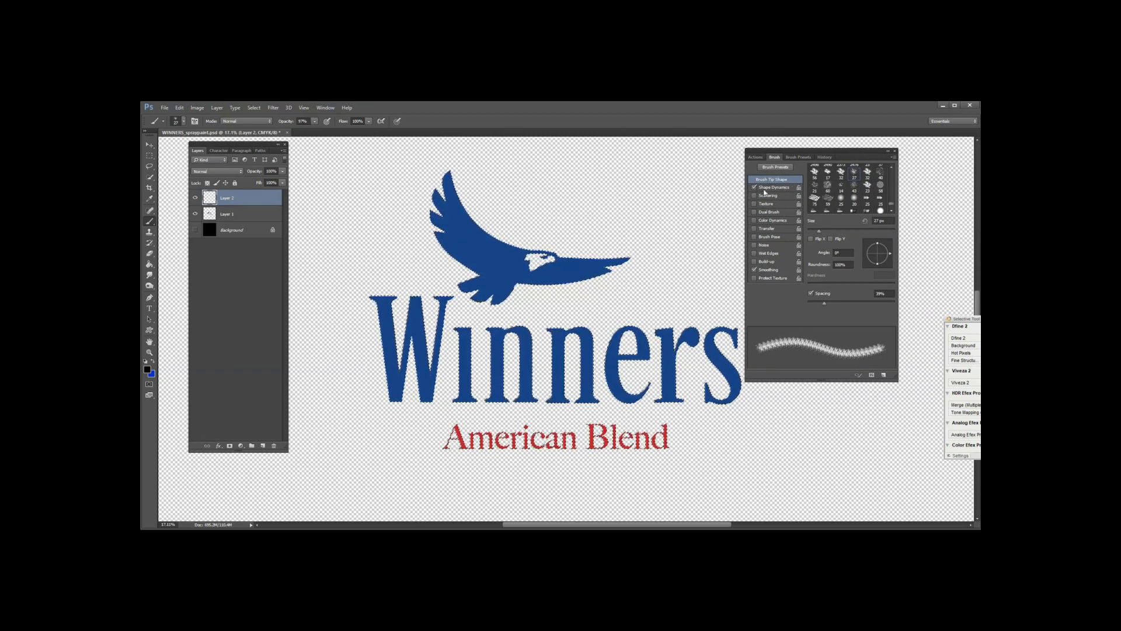
mouse_move(822, 305)
mouse_down()
mouse_move(850, 304)
mouse_move(825, 305)
mouse_up()
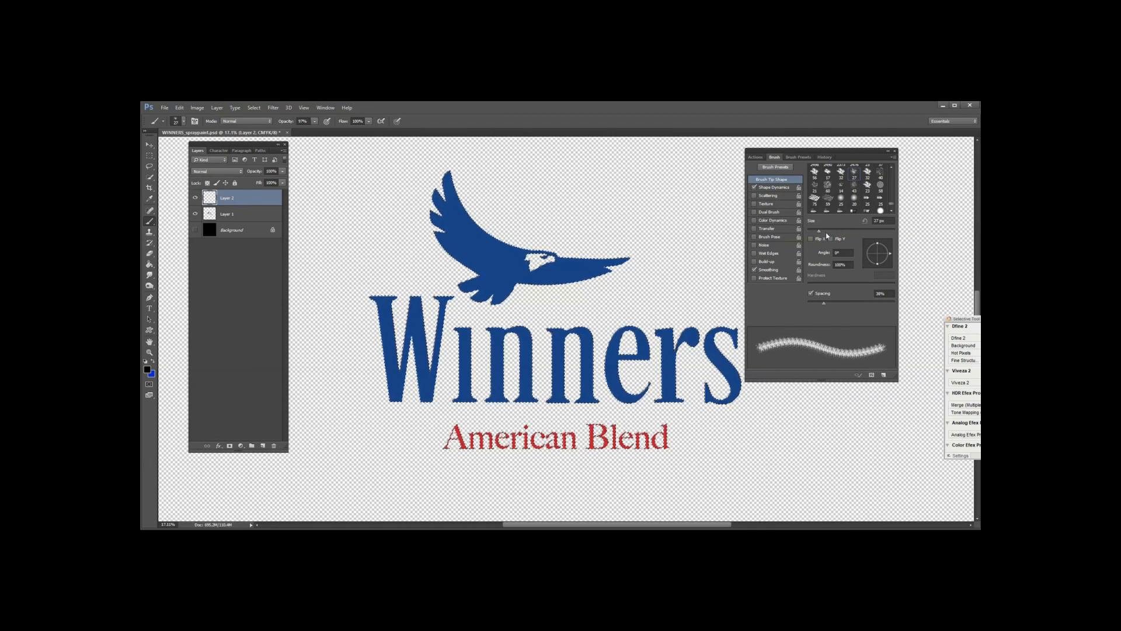
drag(819, 231, 827, 233)
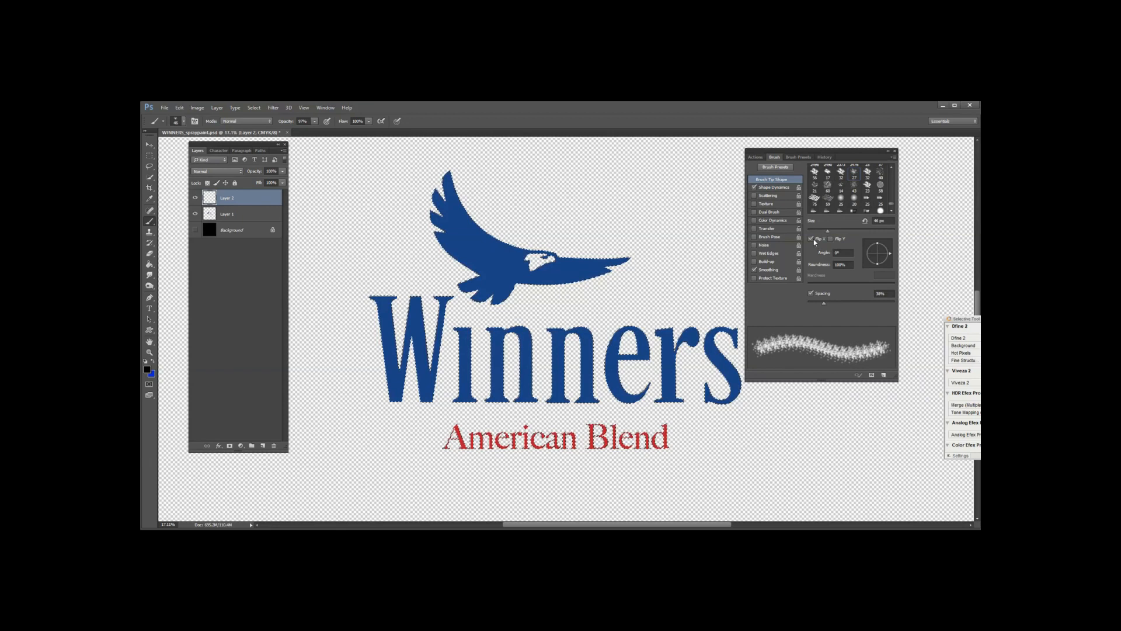
Step: Try flipping the splatter brush tip, leave it unflipped, and rotate it to an angle of 13 degrees
click(812, 239)
click(828, 240)
drag(880, 247, 878, 245)
drag(878, 263, 883, 268)
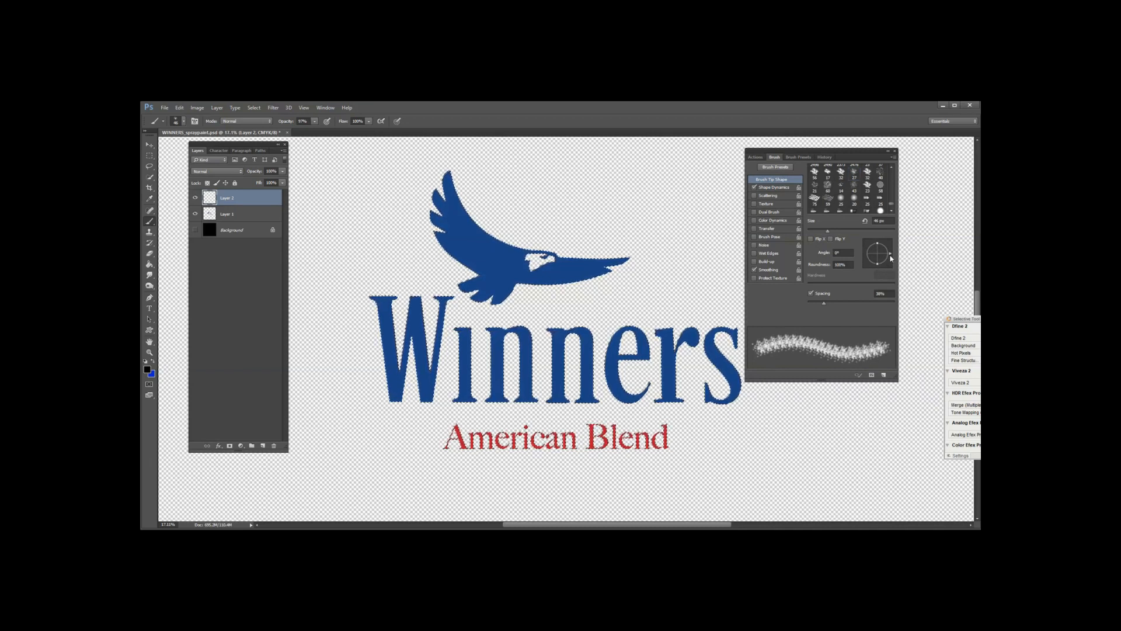
mouse_move(892, 256)
mouse_down()
mouse_move(869, 248)
mouse_move(888, 257)
mouse_move(878, 241)
mouse_move(868, 257)
mouse_move(870, 246)
mouse_move(884, 252)
mouse_up()
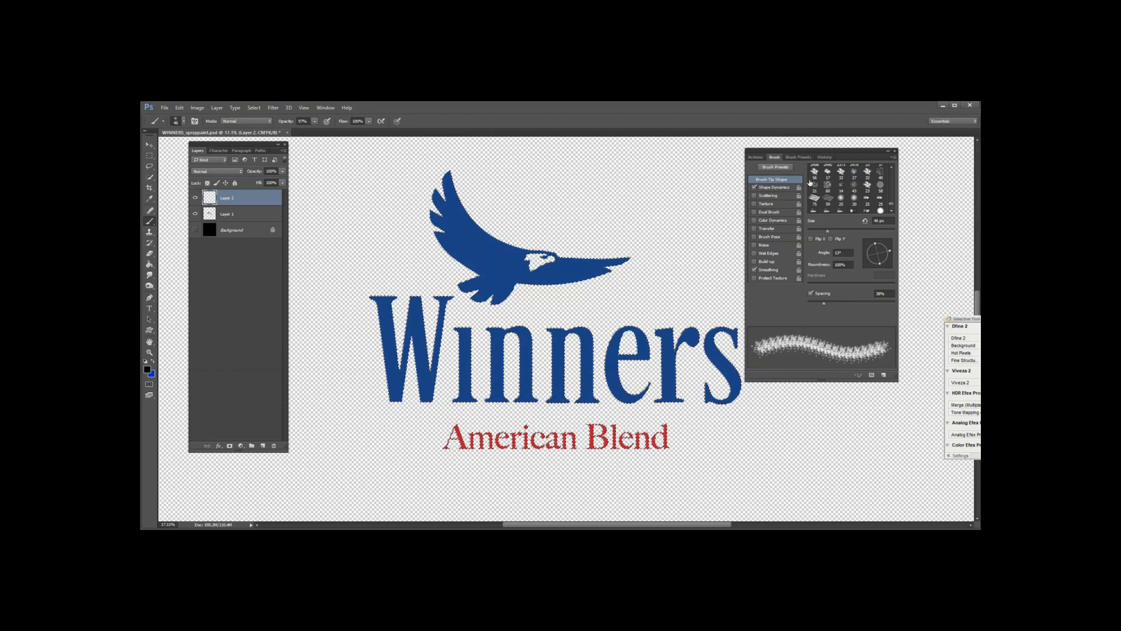
Step: Enable Scattering with a count of 1 for the splatter brush and turn off Smoothing, leaving Texture disabled
click(779, 195)
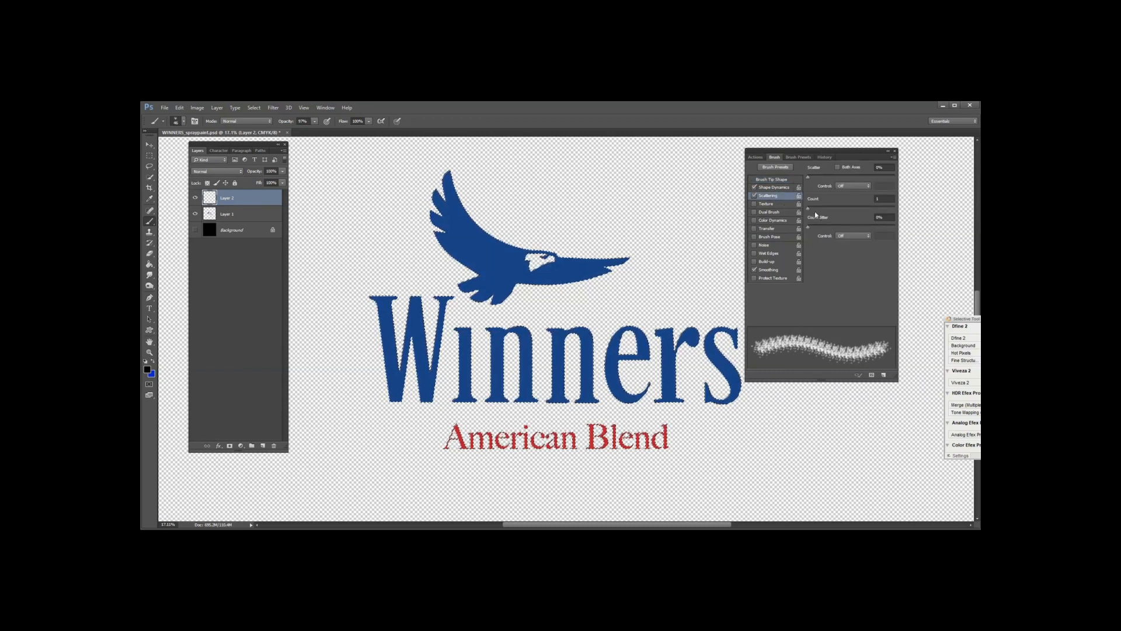
drag(830, 208, 819, 208)
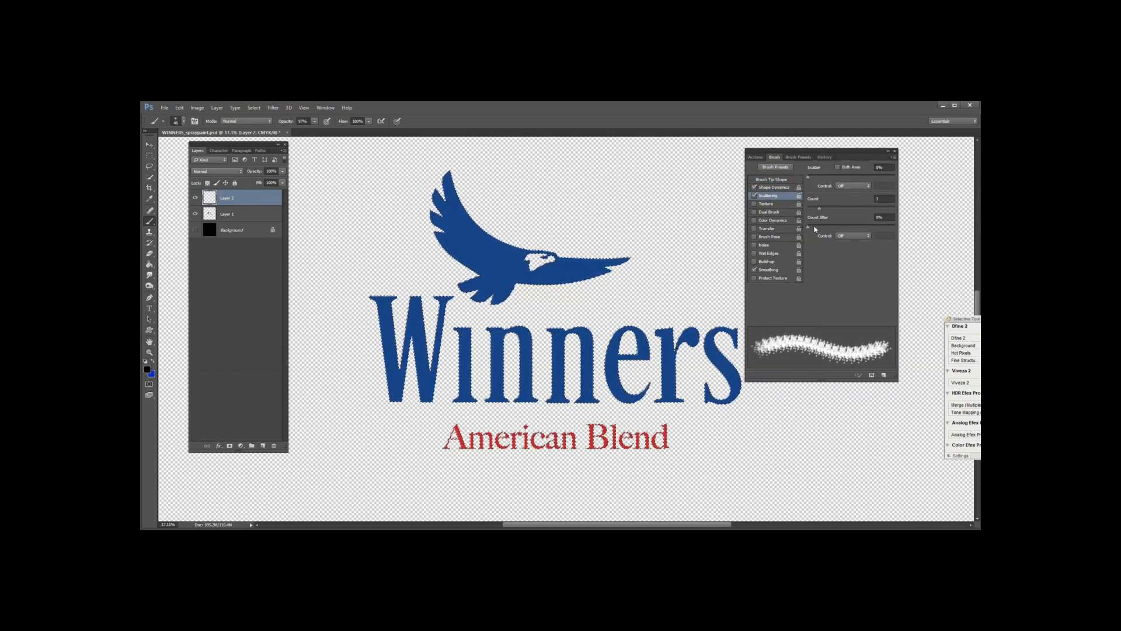
drag(820, 210, 808, 228)
click(754, 204)
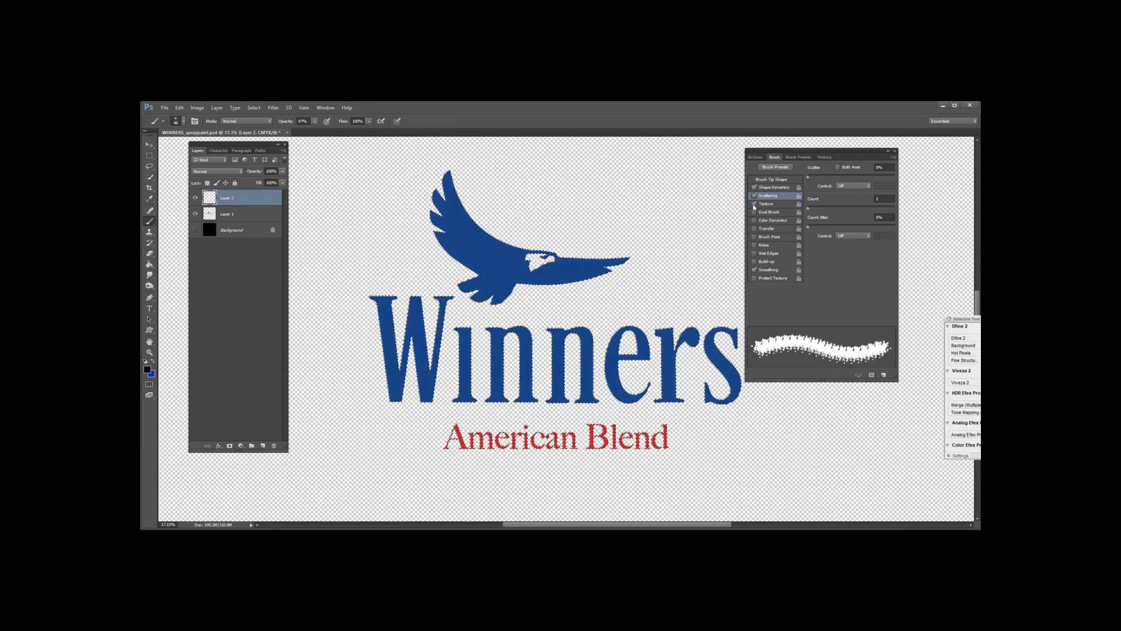
click(754, 204)
click(754, 271)
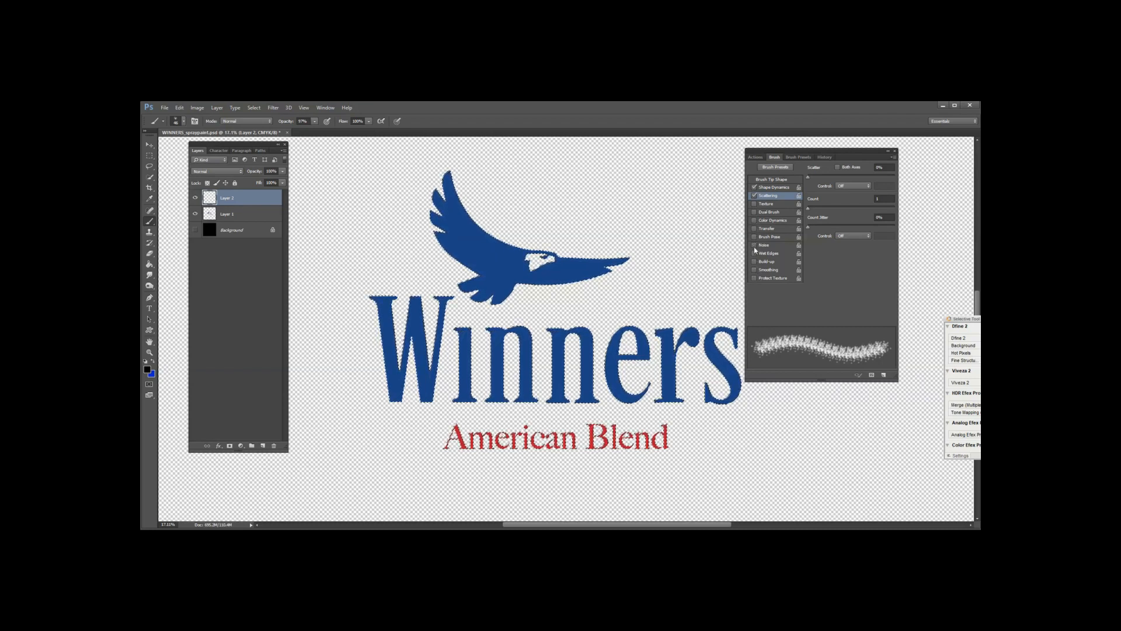
Step: Set the splatter brush's size jitter to 38 percent and undo a black test stroke beside the eagle's beak-side wing
click(772, 187)
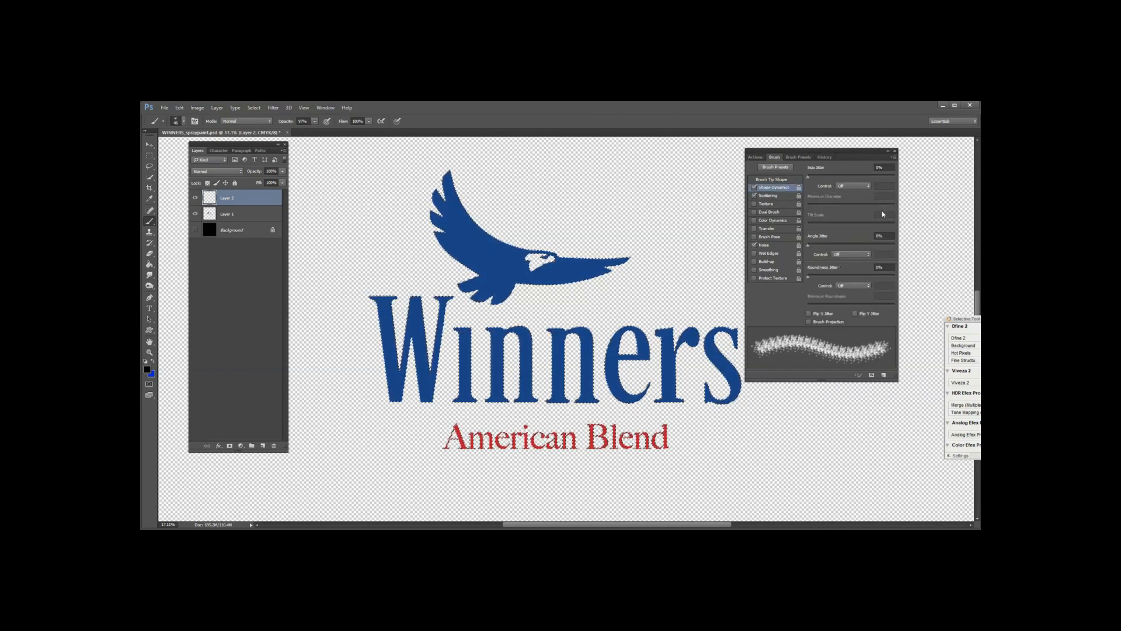
mouse_move(808, 176)
mouse_down()
mouse_move(875, 177)
mouse_move(891, 190)
mouse_move(841, 194)
mouse_up()
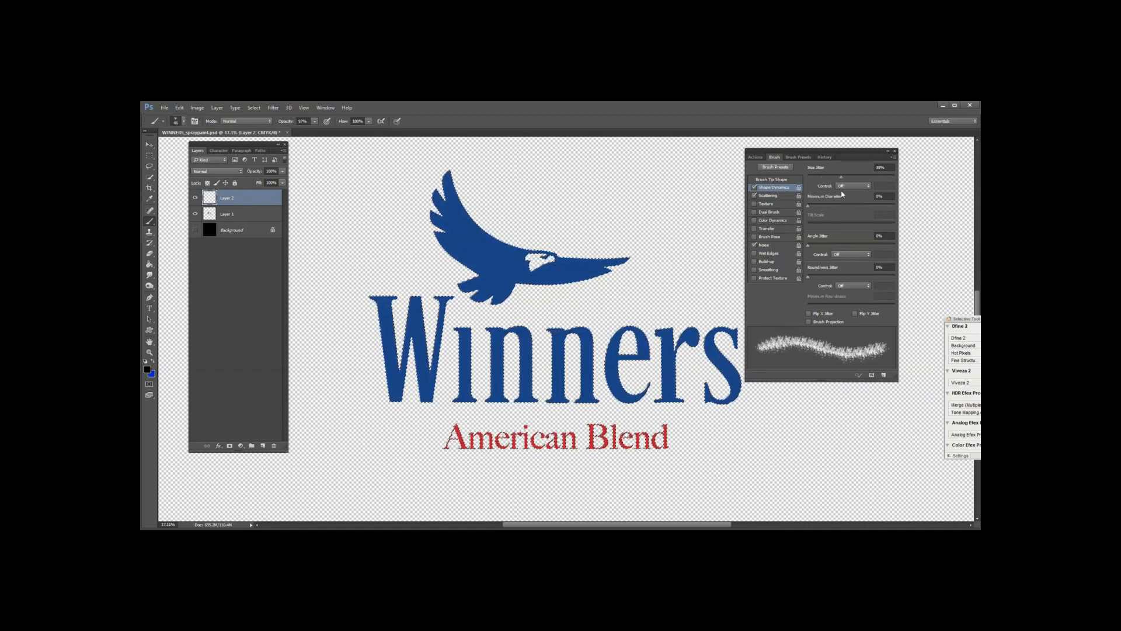
mouse_move(645, 298)
mouse_down()
mouse_move(655, 297)
mouse_move(608, 288)
mouse_up()
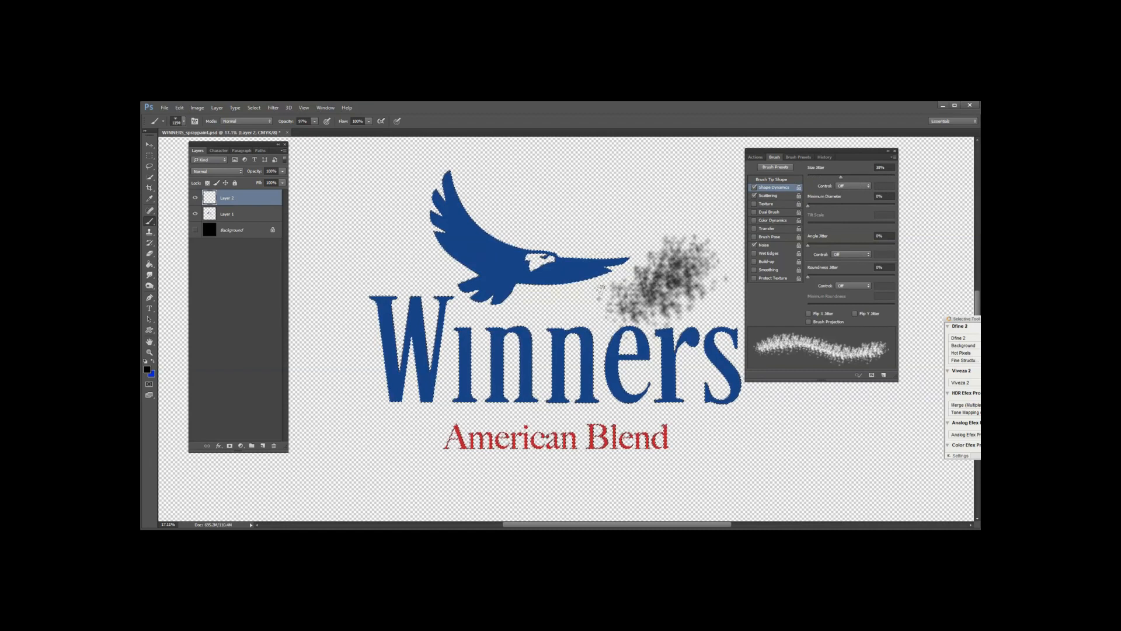
key(ctrl+z)
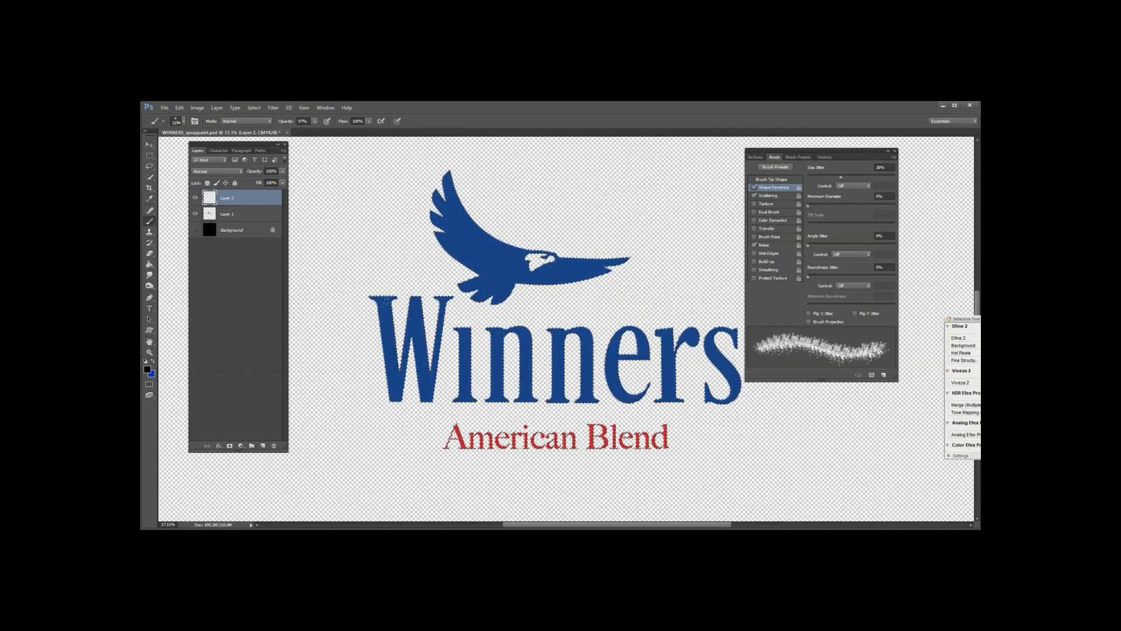
Step: Sample the eagle's blue as the foreground colour and spray splatter along the upper edge of its raised wing
key(i)
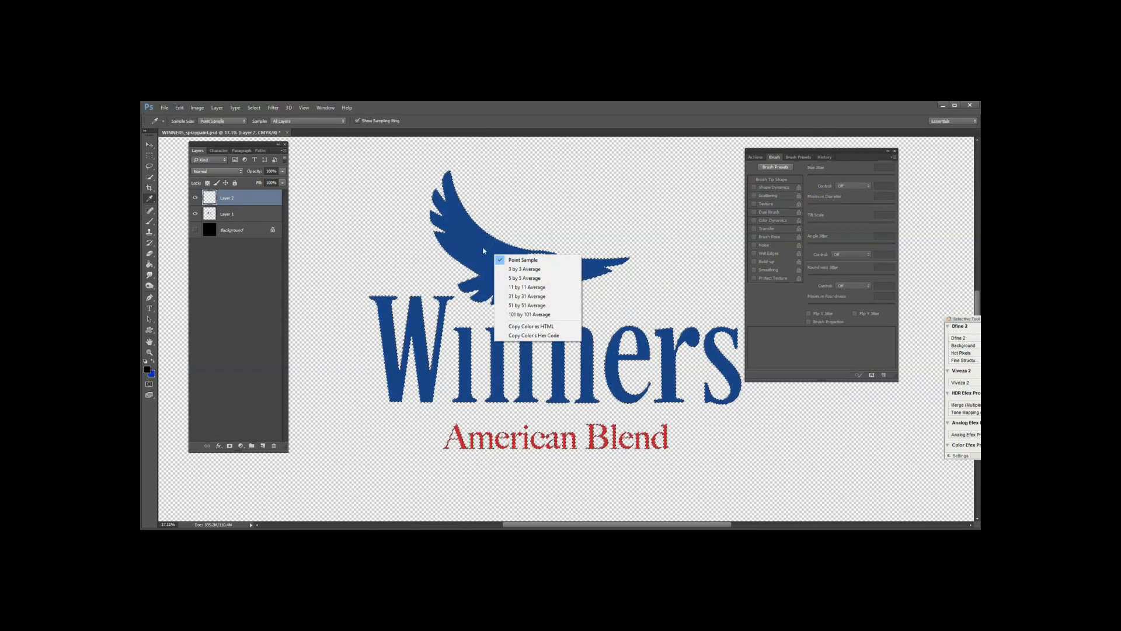
click(487, 245)
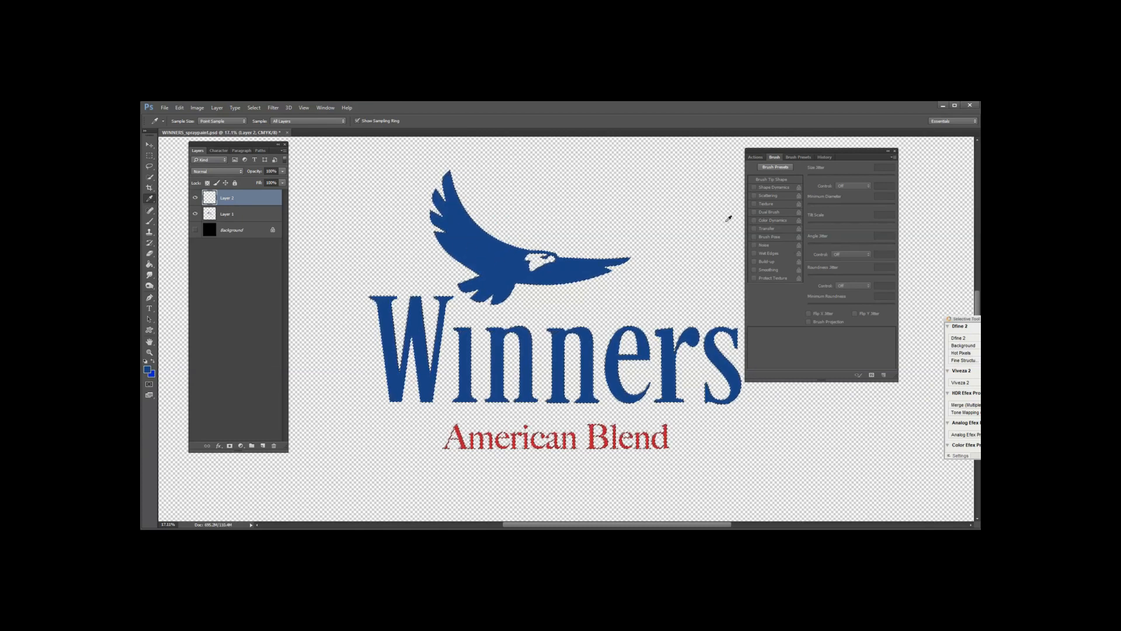
key(b)
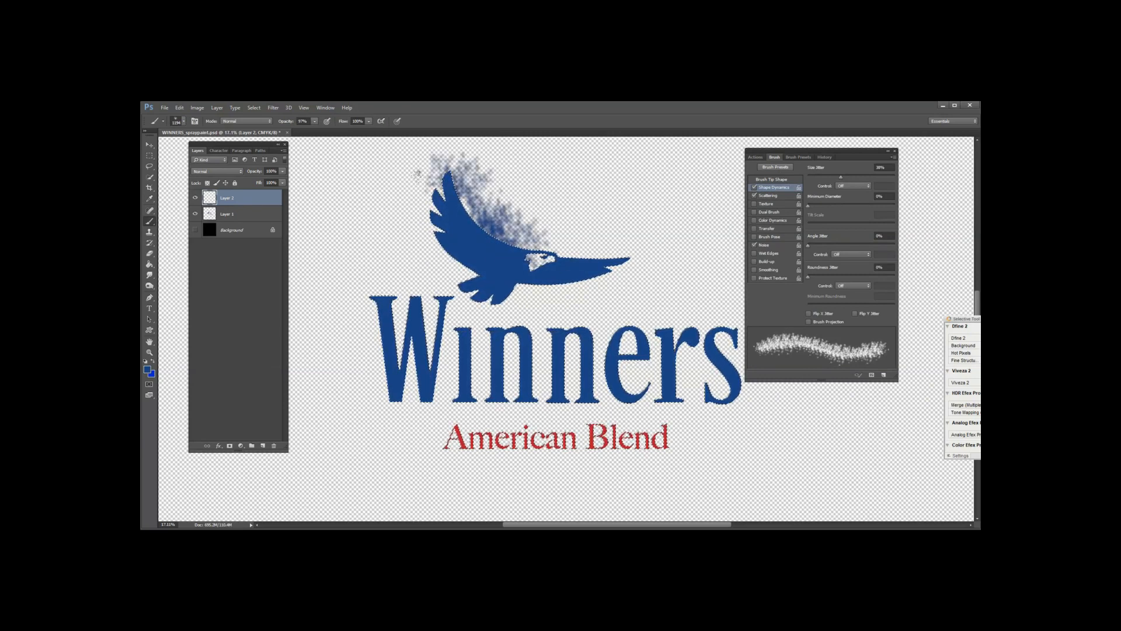
Step: Show the black Background, hide Layer 1, and spray blue splatter around the rest of the eagle and the Winners lettering
click(195, 230)
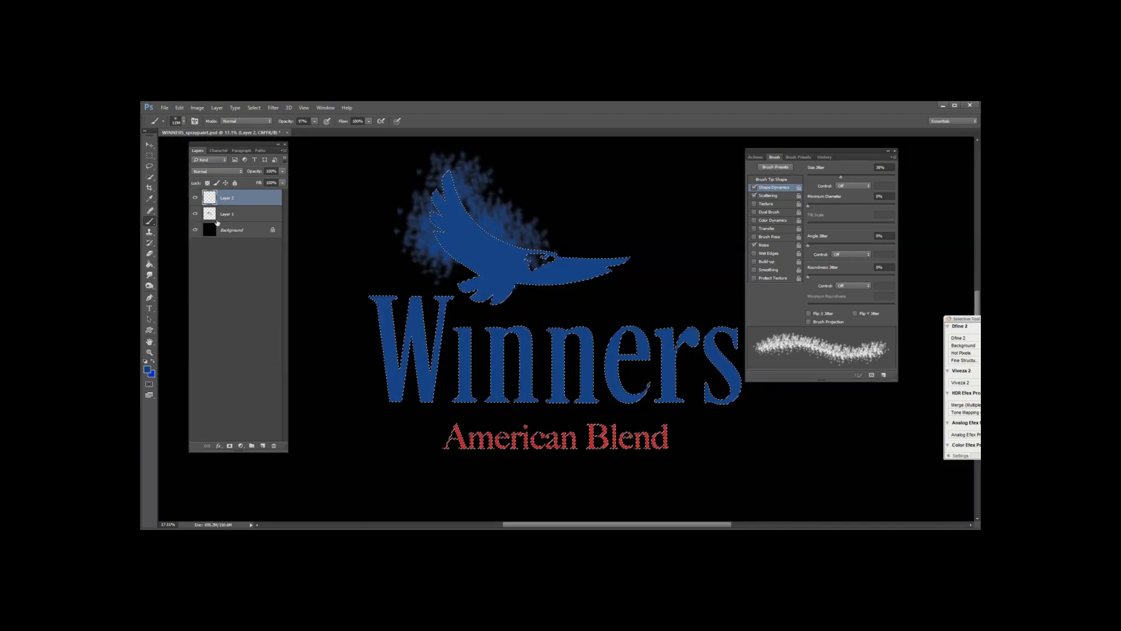
click(195, 214)
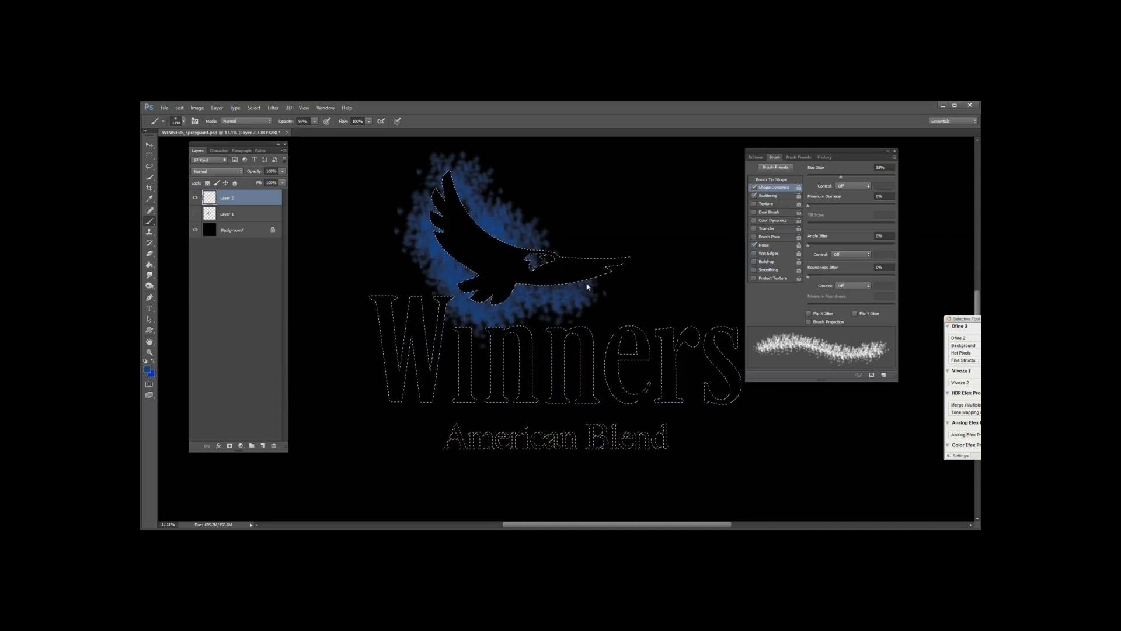
mouse_move(522, 221)
mouse_down()
mouse_move(613, 221)
mouse_move(599, 243)
mouse_up()
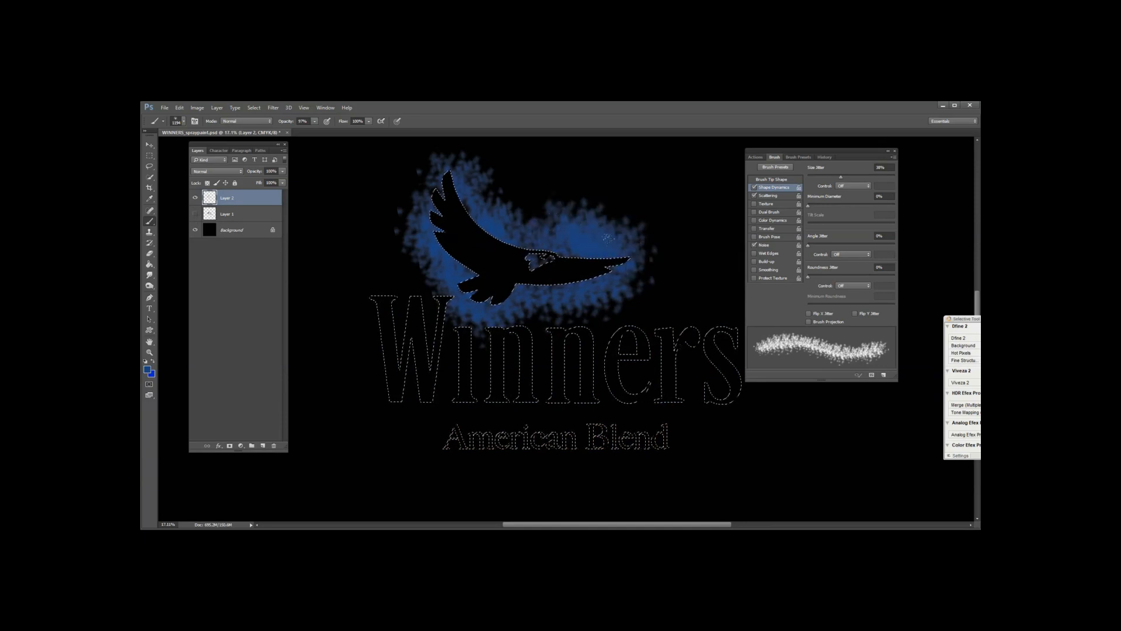
mouse_move(354, 273)
mouse_down()
mouse_move(329, 327)
mouse_move(388, 426)
mouse_move(432, 425)
mouse_up()
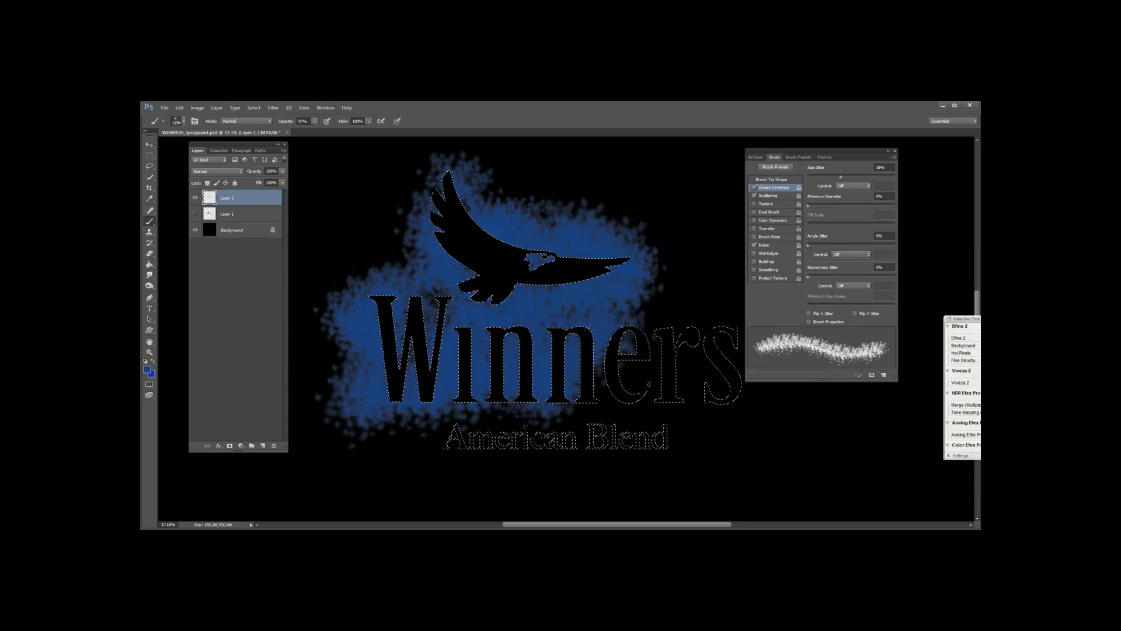
mouse_move(695, 367)
mouse_down()
mouse_move(694, 293)
mouse_move(608, 312)
mouse_move(708, 320)
mouse_up()
key(ctrl+minus)
key(ctrl+minus)
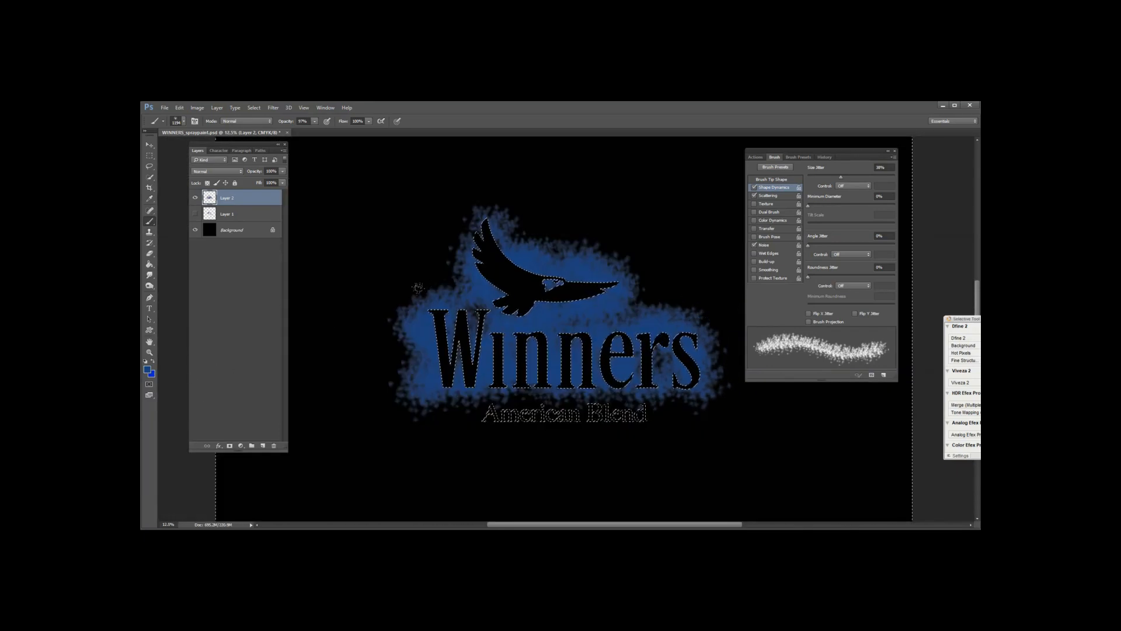
Step: Choose a streaky splatter preset, enlarge it, and stamp blue splatter below the final letter of Winners
click(794, 157)
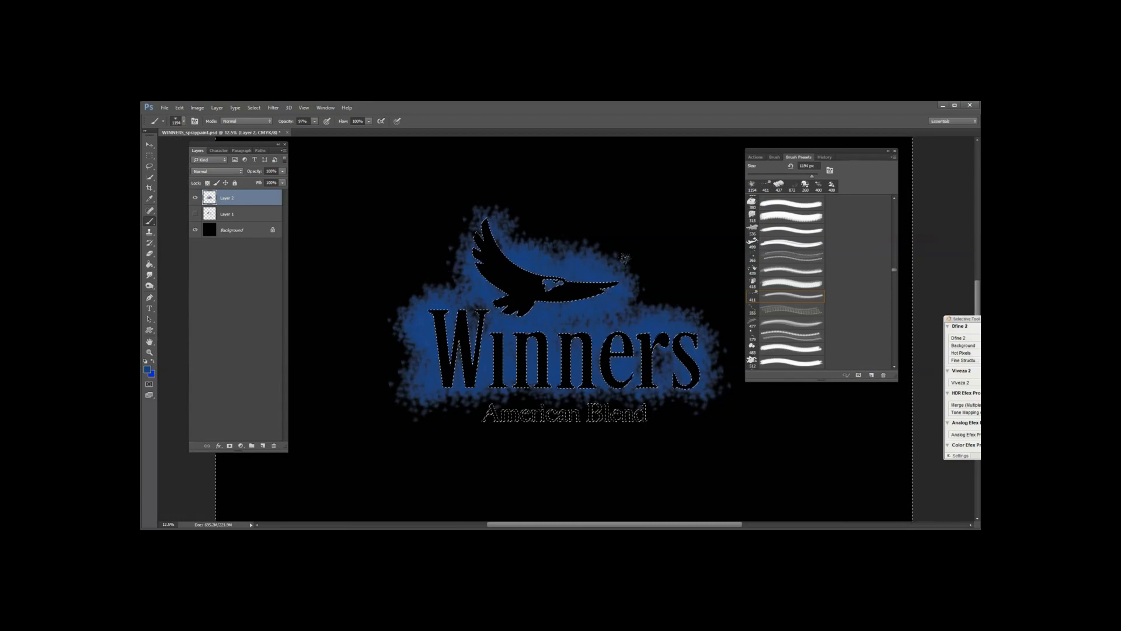
click(776, 312)
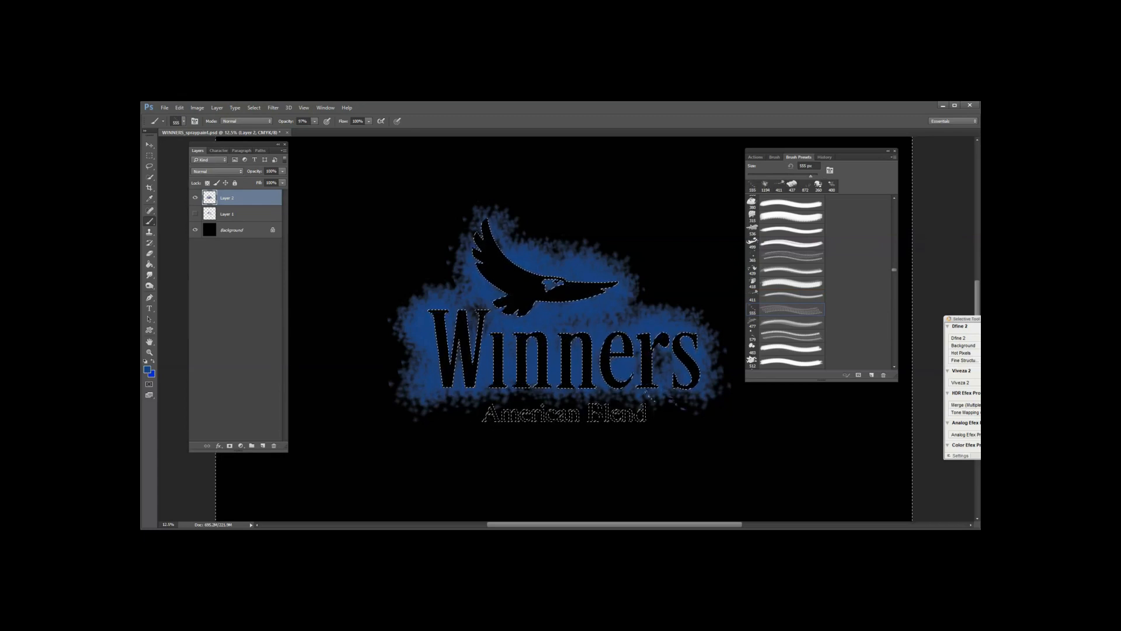
mouse_move(684, 425)
mouse_down()
mouse_move(674, 425)
mouse_move(692, 417)
mouse_up()
click(688, 363)
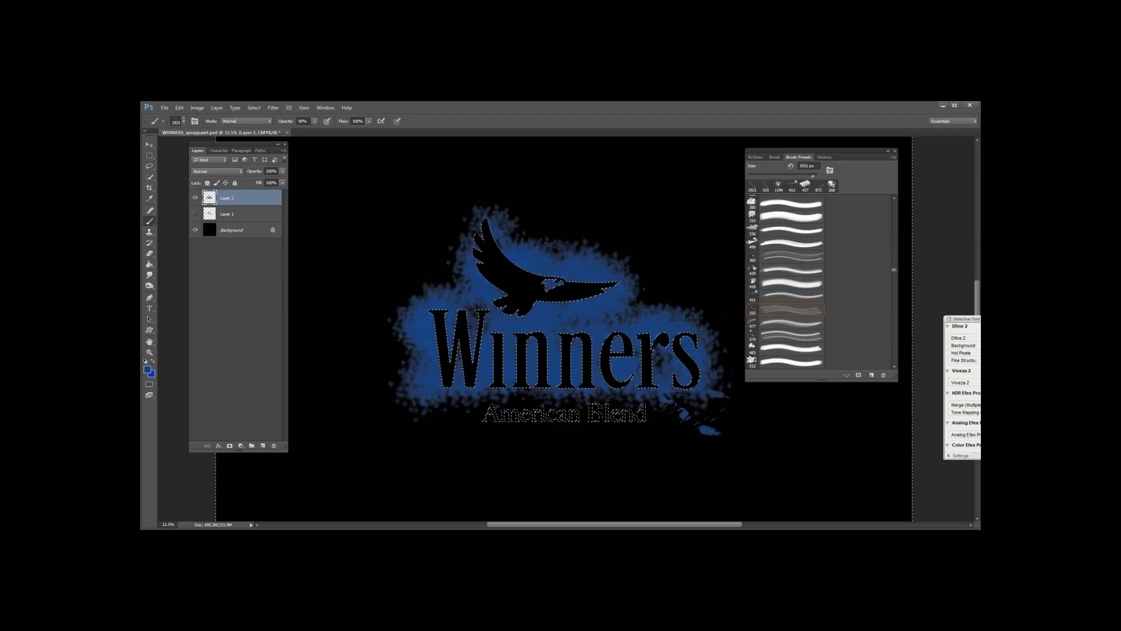
double_click(770, 152)
key(ctrl+z)
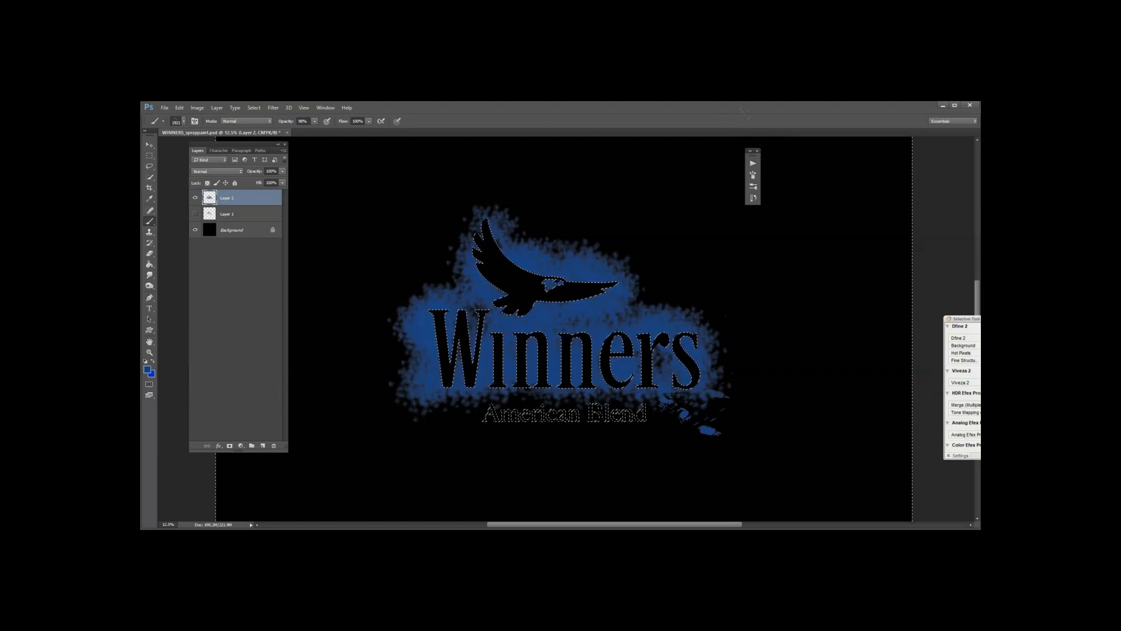
Step: Enable Shape Dynamics and Scattering for the streaky splatter brush and set its size jitter to 100 percent
click(750, 151)
click(774, 157)
click(753, 188)
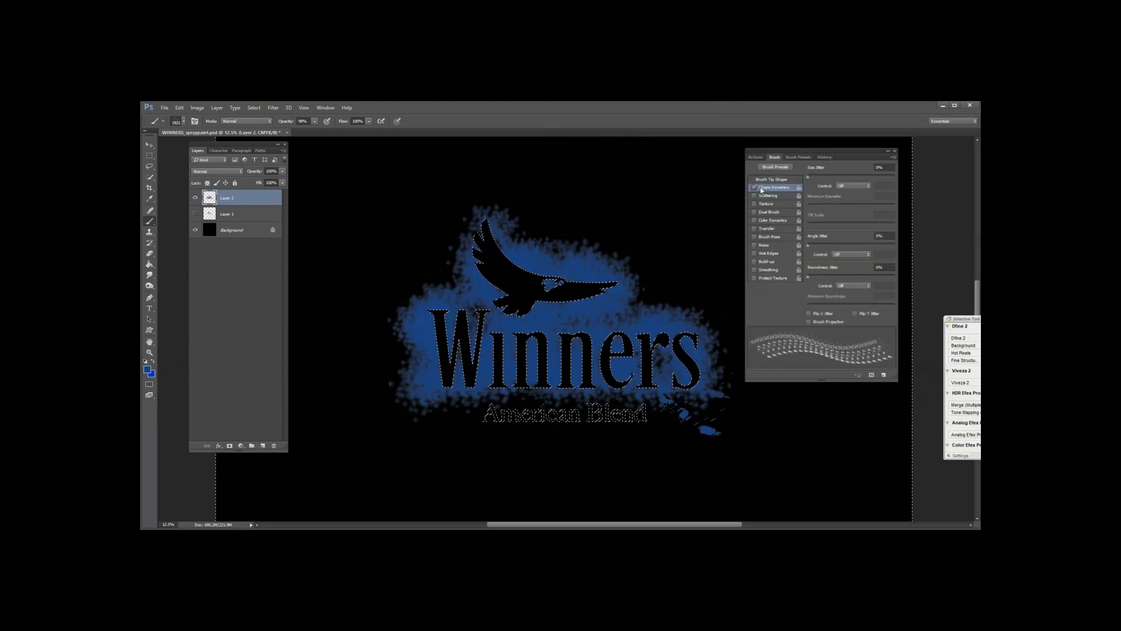
click(797, 157)
click(774, 157)
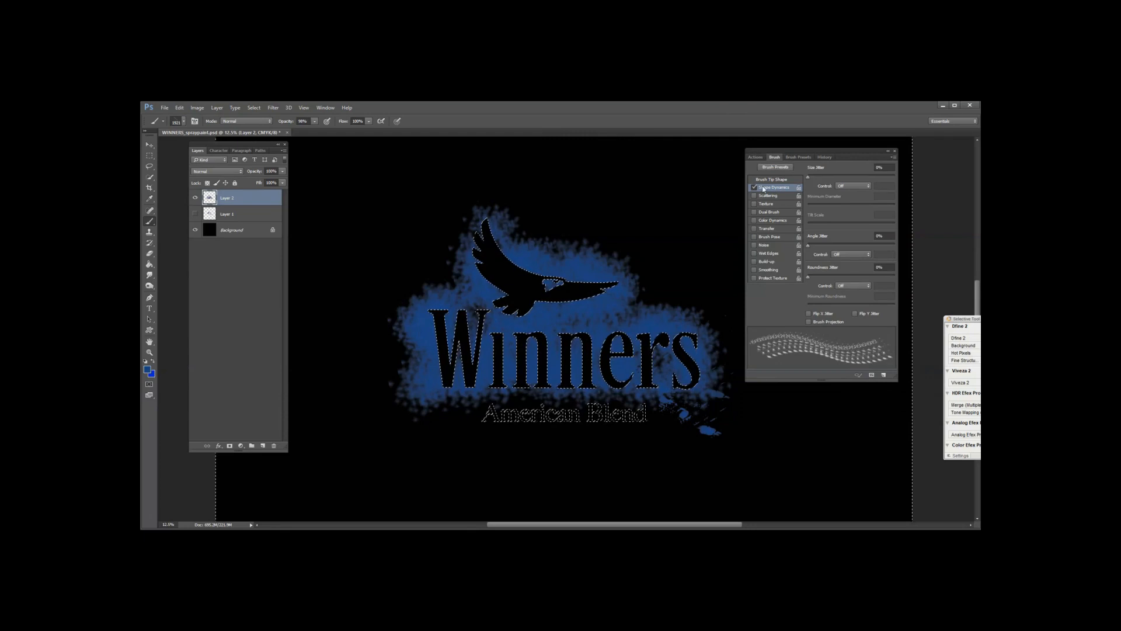
click(768, 196)
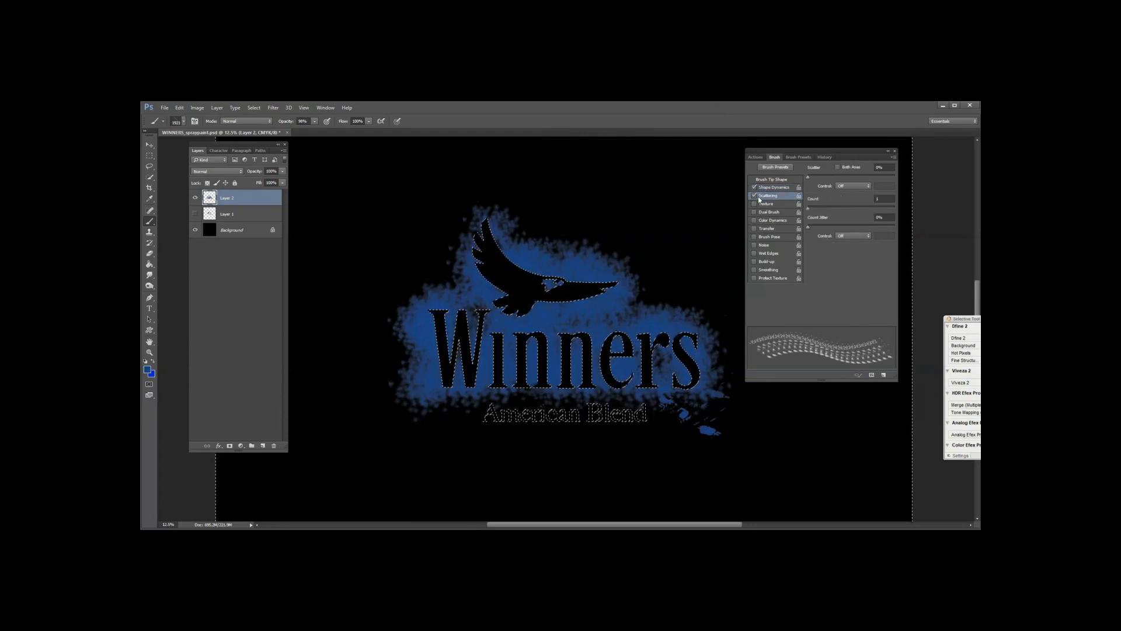
click(768, 188)
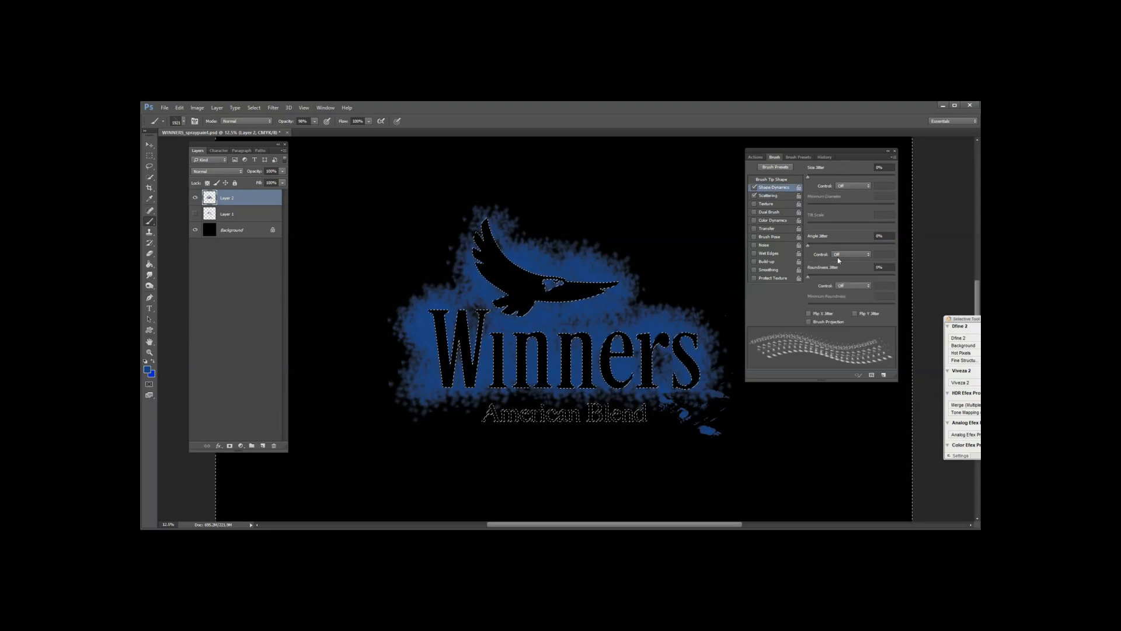
drag(806, 180, 899, 188)
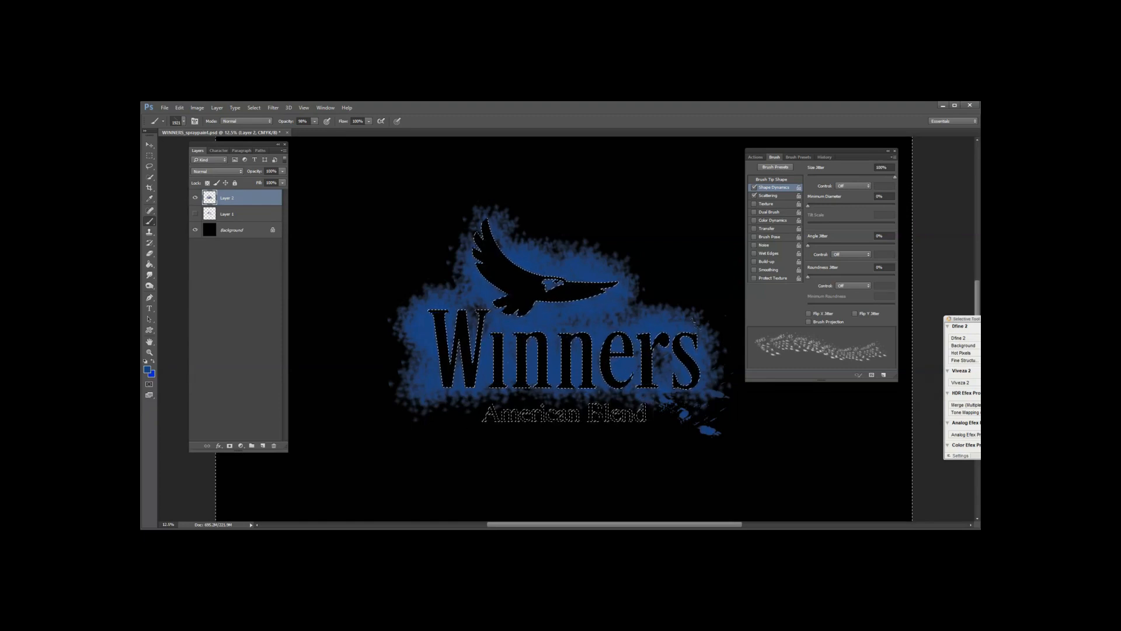
Step: Choose a blob-shaped splatter preset and stamp blue blots at the lower-left and right edges of the sprayed lettering
click(799, 157)
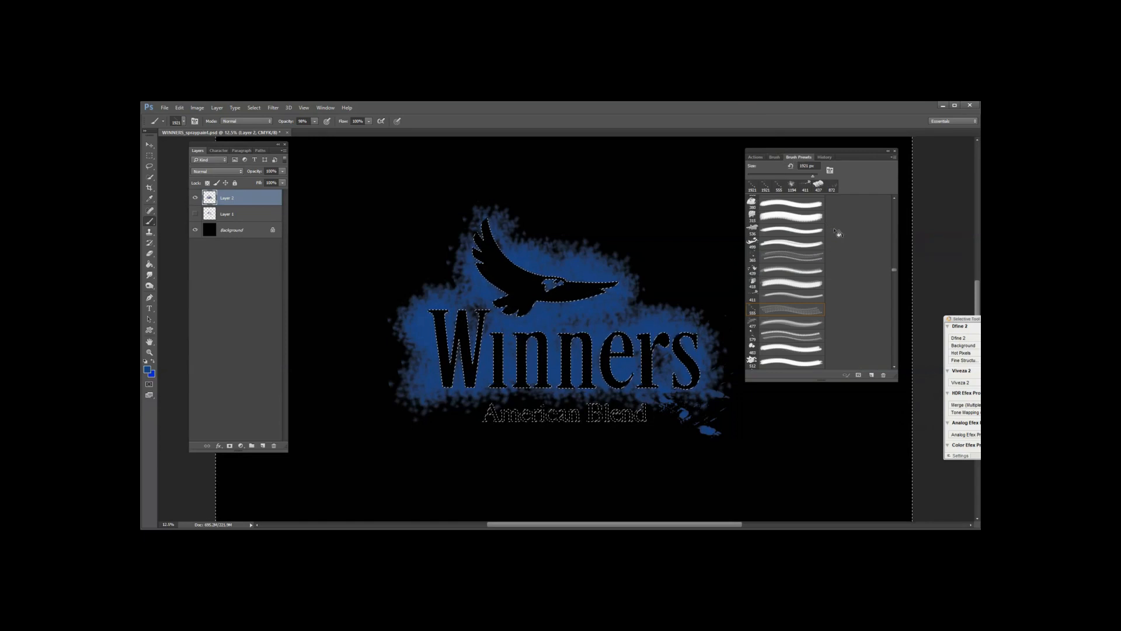
scroll(810, 284, down, 3)
click(784, 334)
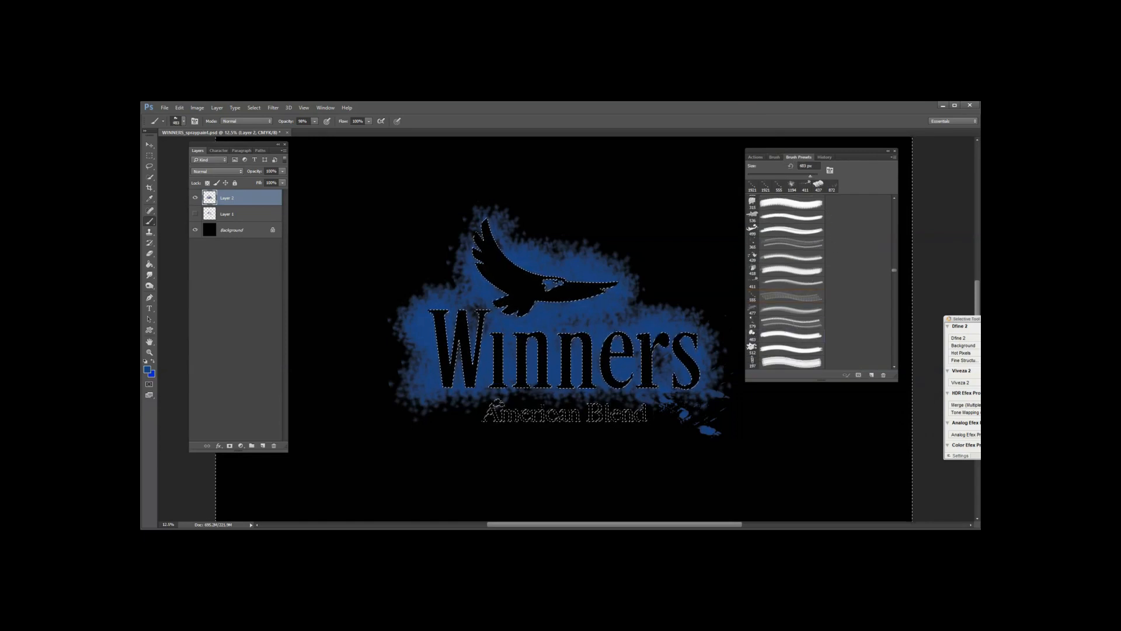
click(419, 398)
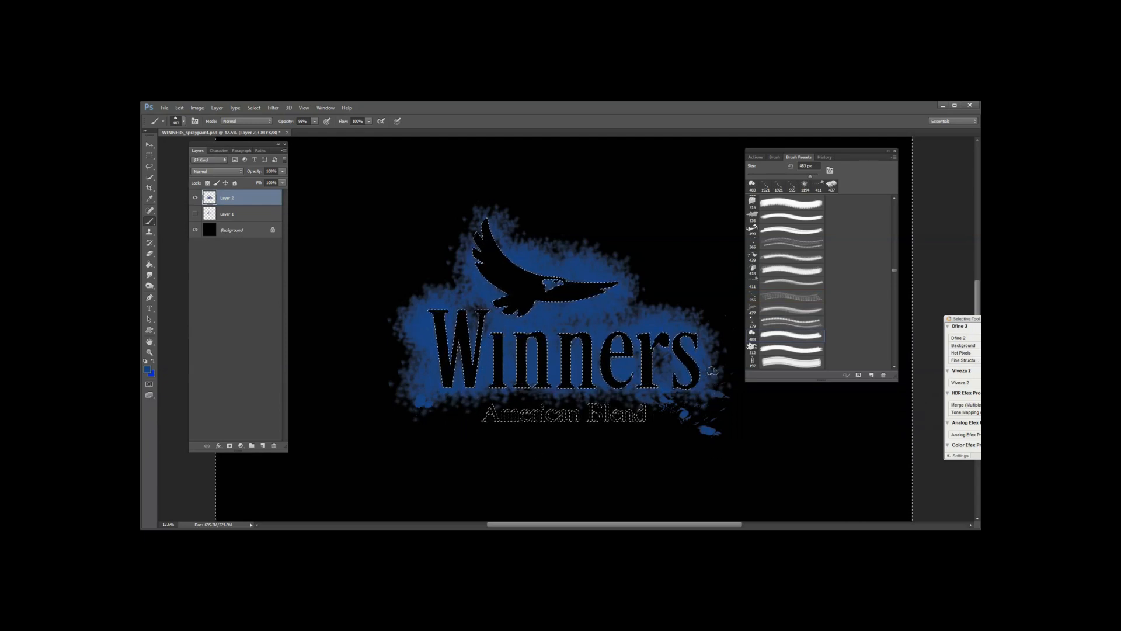
Step: Choose large splatter presets from the end of the brush list and add blue splats around the eagle and lettering
scroll(806, 281, down, 2)
scroll(805, 282, down, 5)
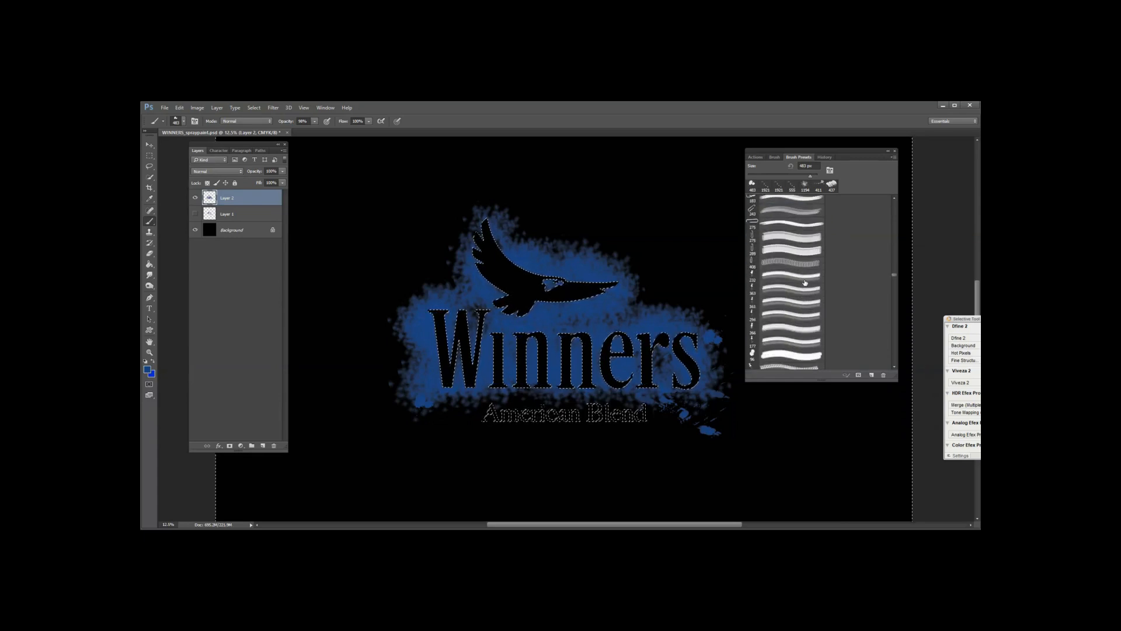
drag(893, 279, 894, 353)
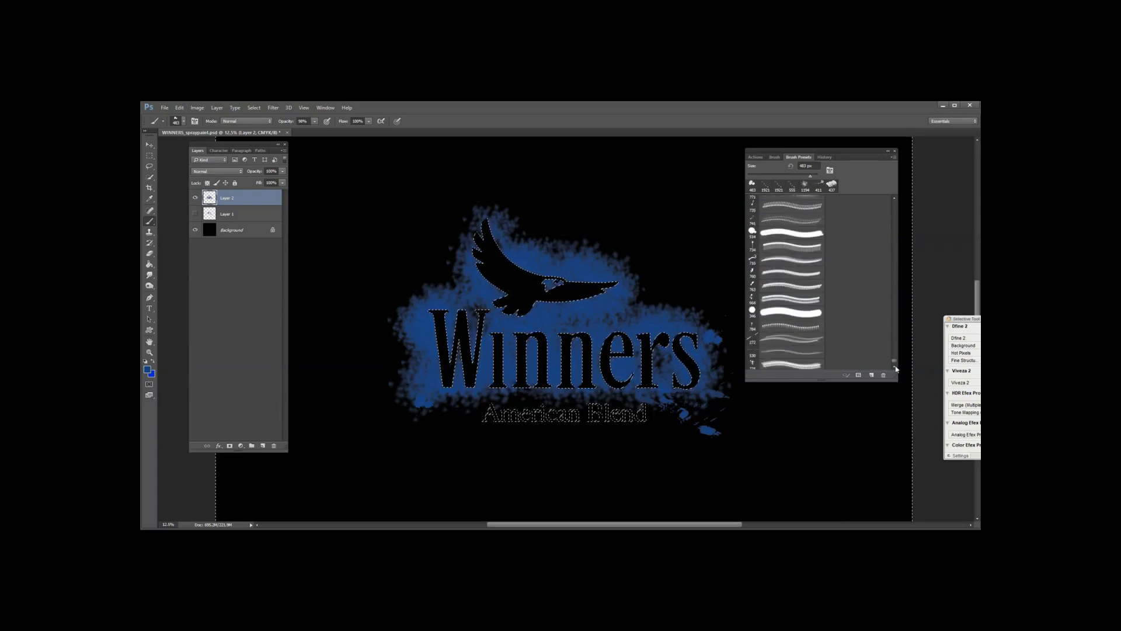
click(782, 363)
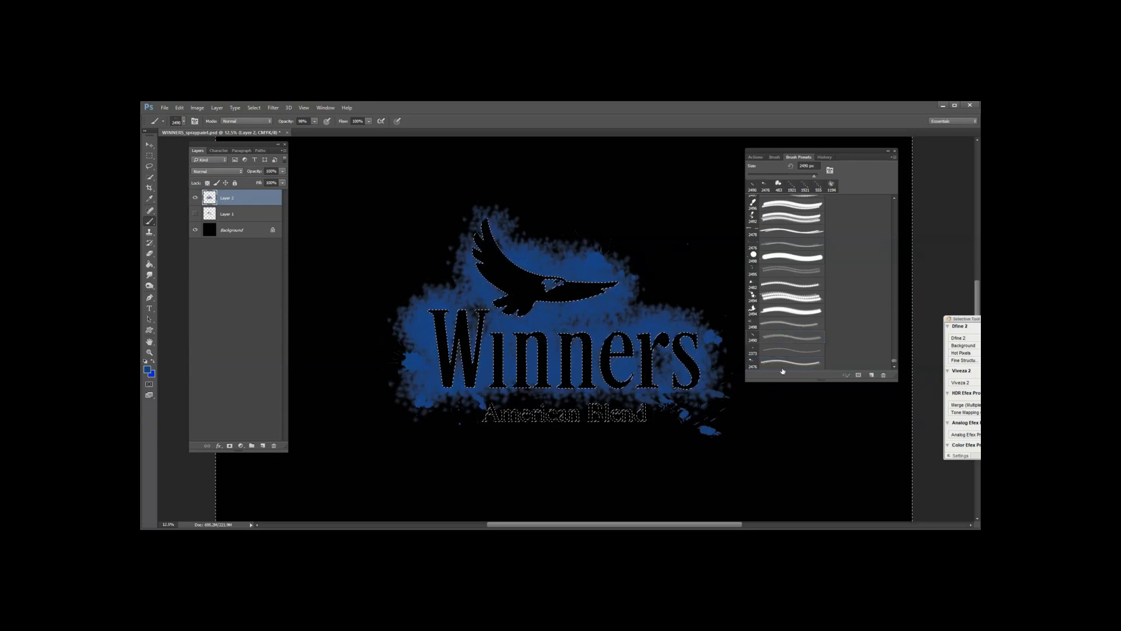
Step: Try enabling Shape Dynamics, Scattering, Texture, Dual Brush and Color Dynamics for the 2476 px splatter brush
click(774, 158)
click(769, 188)
click(769, 196)
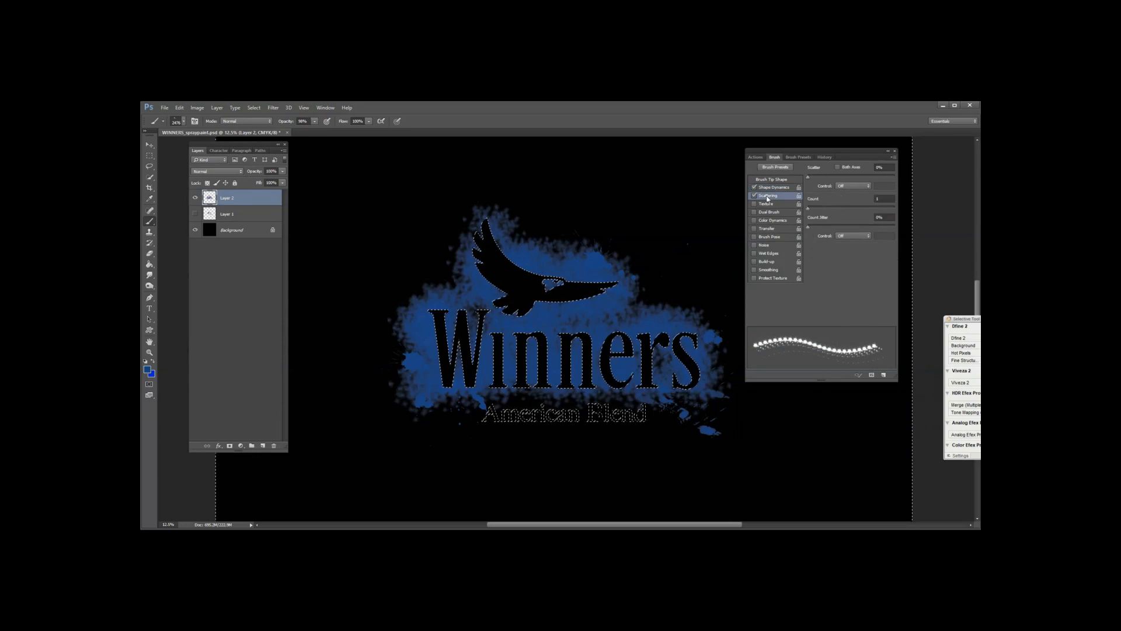
click(765, 204)
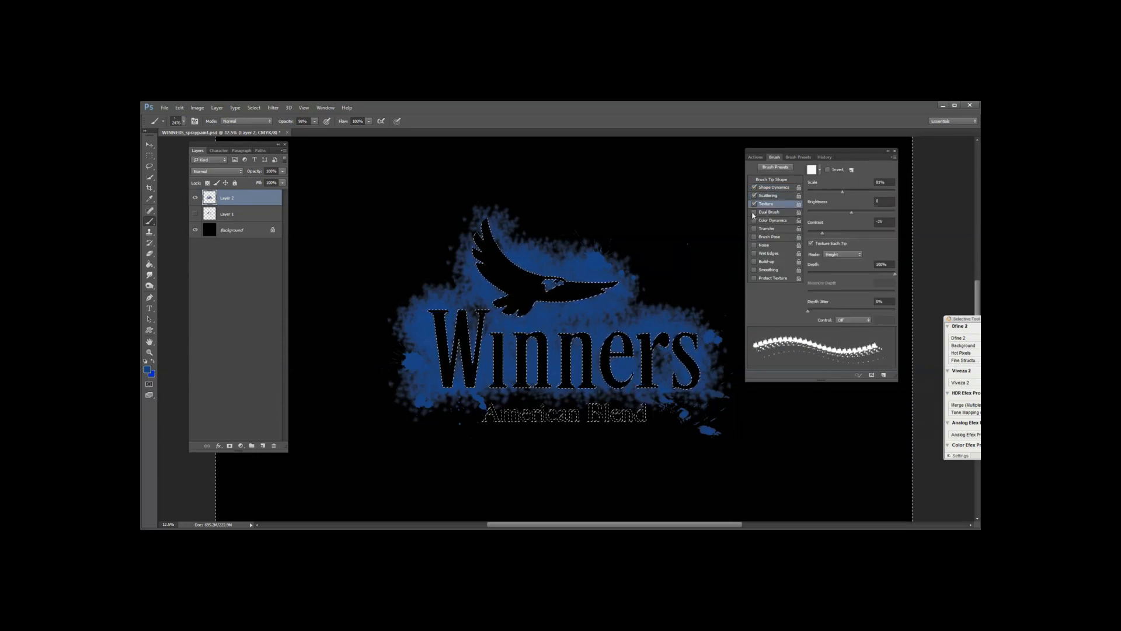
click(754, 213)
click(767, 220)
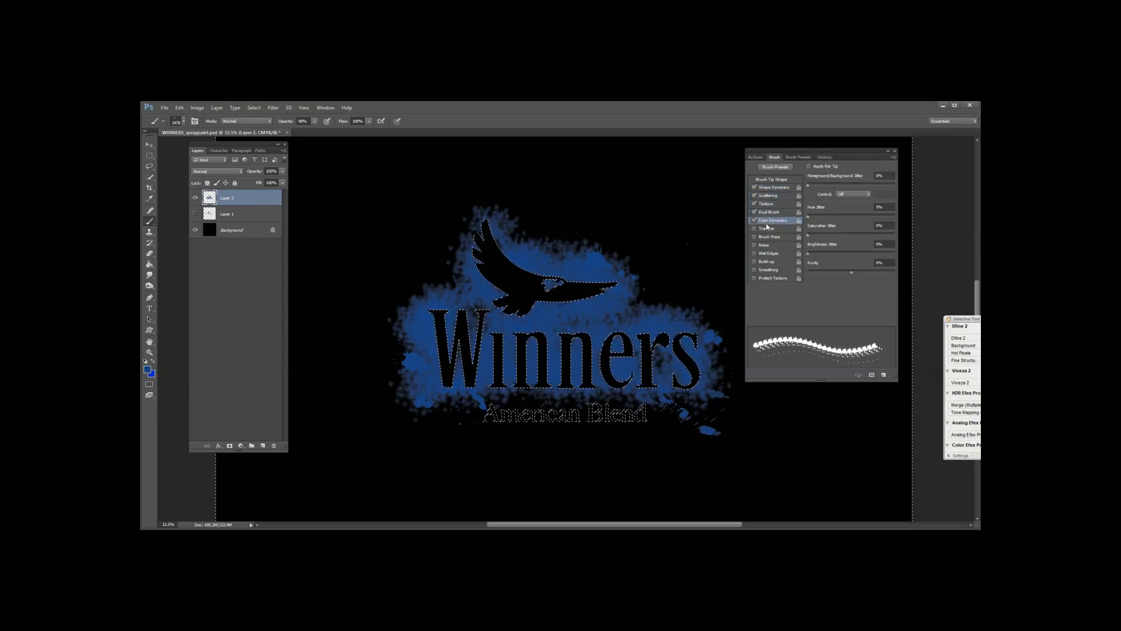
Step: Try enabling Transfer, Brush Pose, Noise, Wet Edges, Build-up, Smoothing and Protect Texture for the splatter brush
click(765, 228)
click(768, 236)
click(753, 245)
click(754, 253)
click(772, 262)
click(771, 270)
click(772, 278)
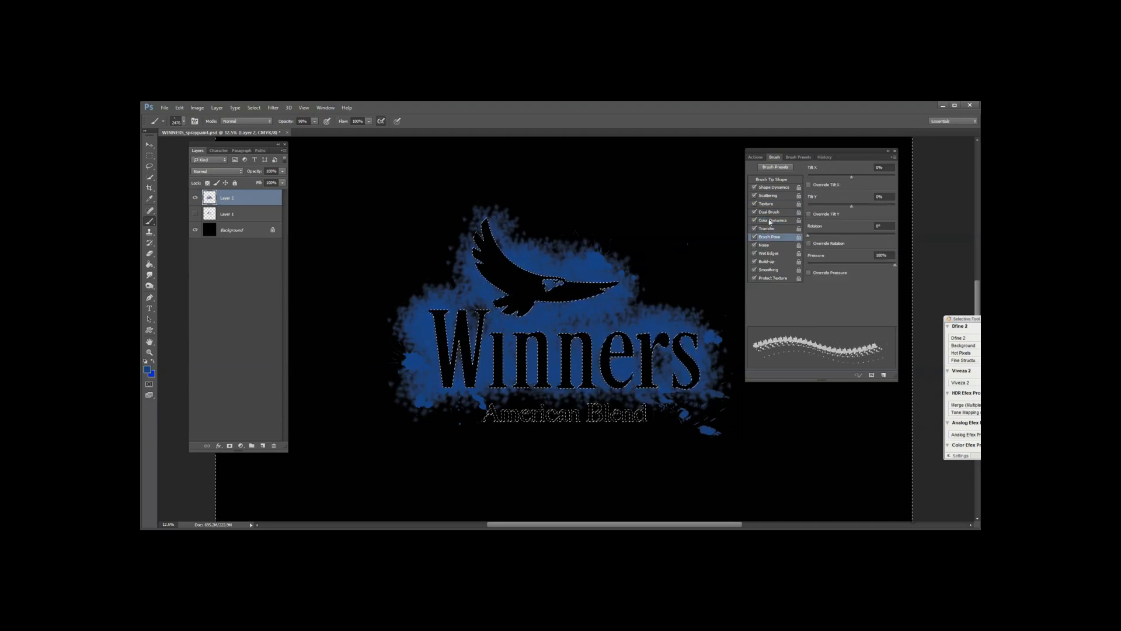
Step: Reselect the 2476 px splatter preset to reset its brush options and enable only Shape Dynamics again
click(774, 170)
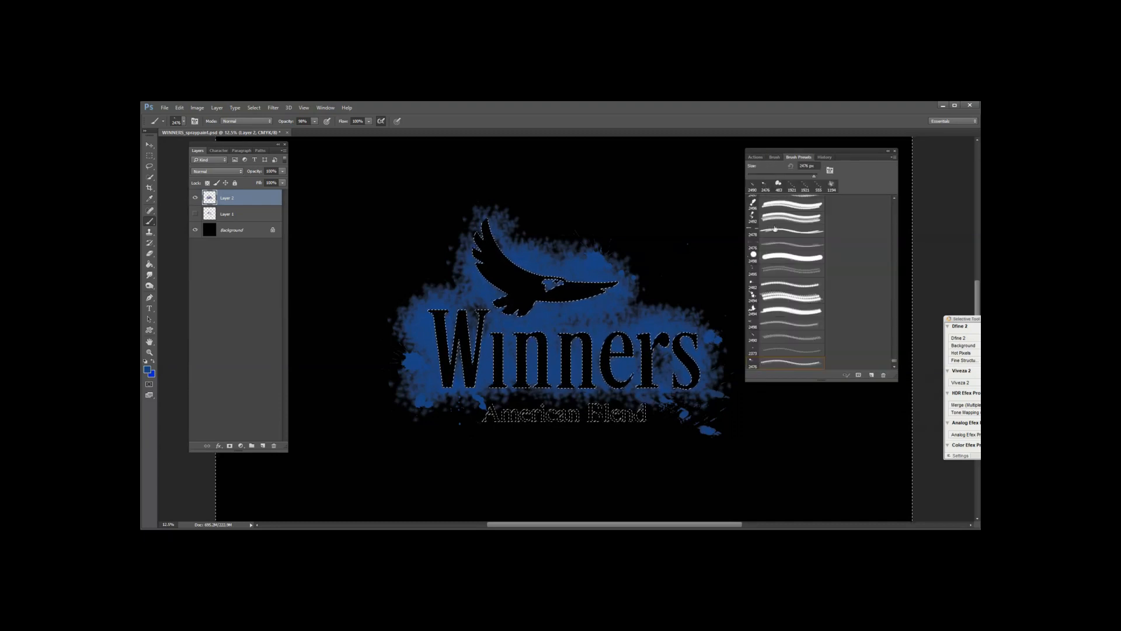
click(784, 363)
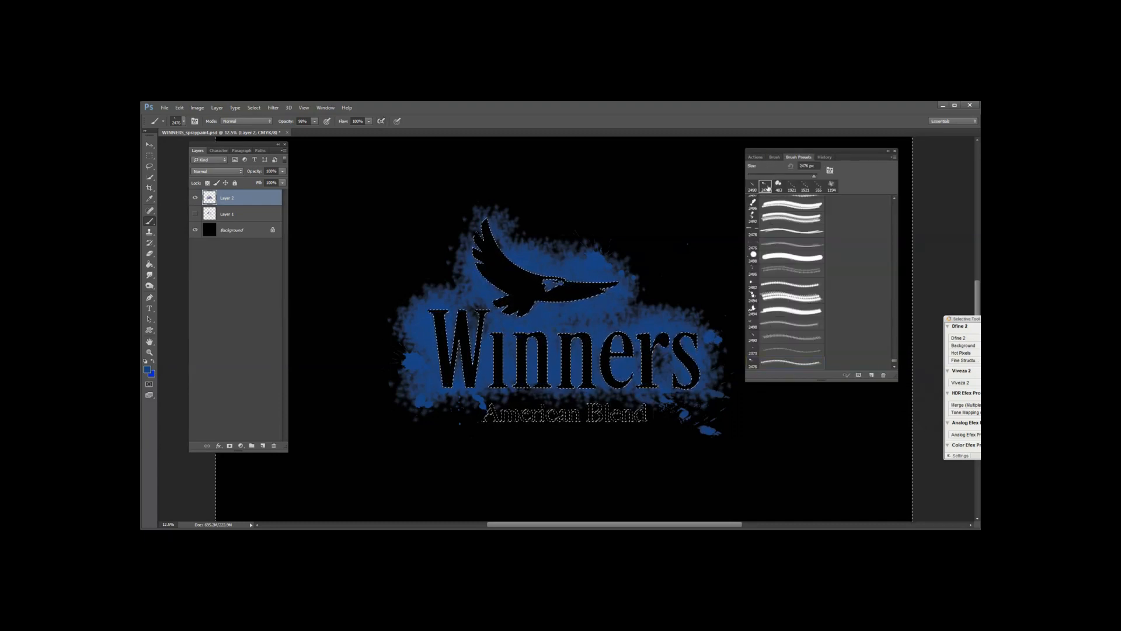
click(775, 158)
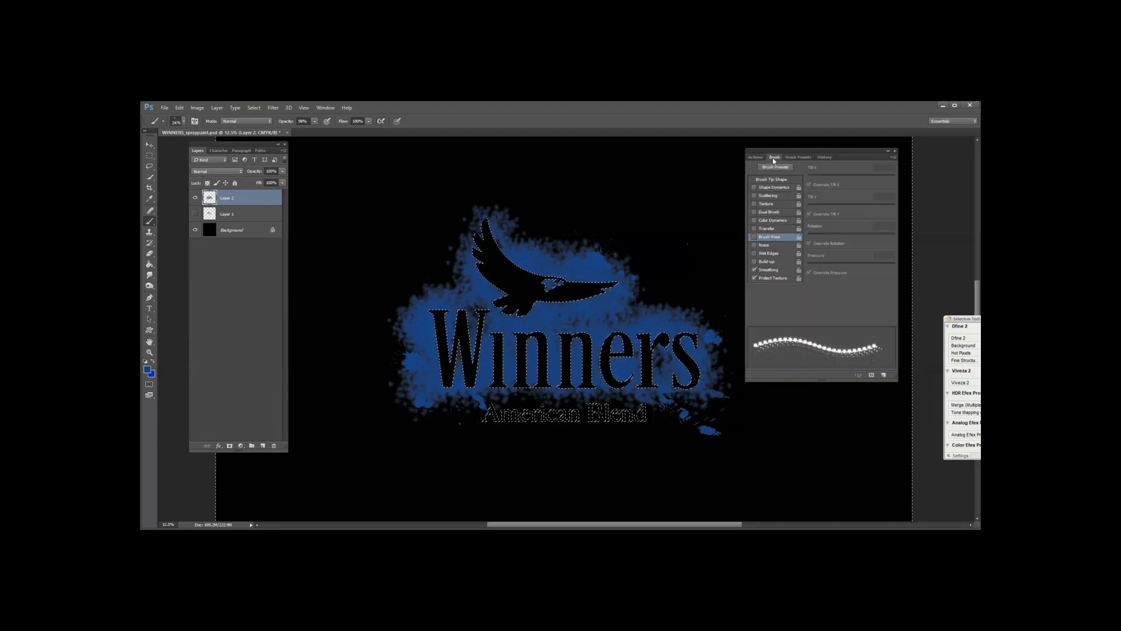
click(774, 187)
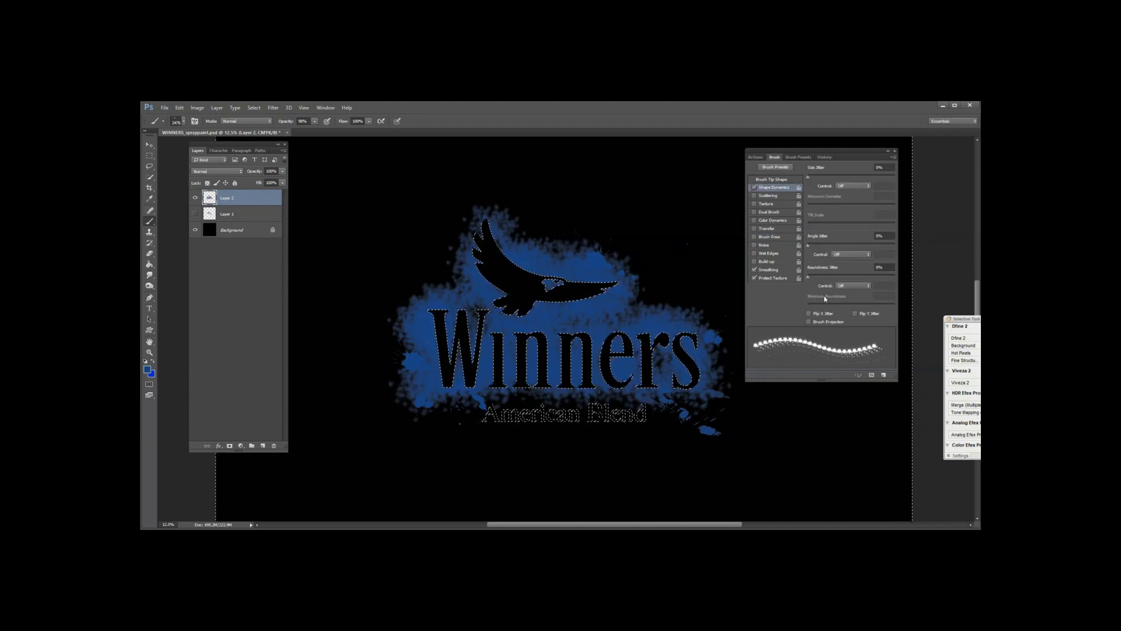
Step: Enable Flip X Jitter for the splatter brush, and scatter small blue splats around the logo with it and the 2373 px preset
click(809, 313)
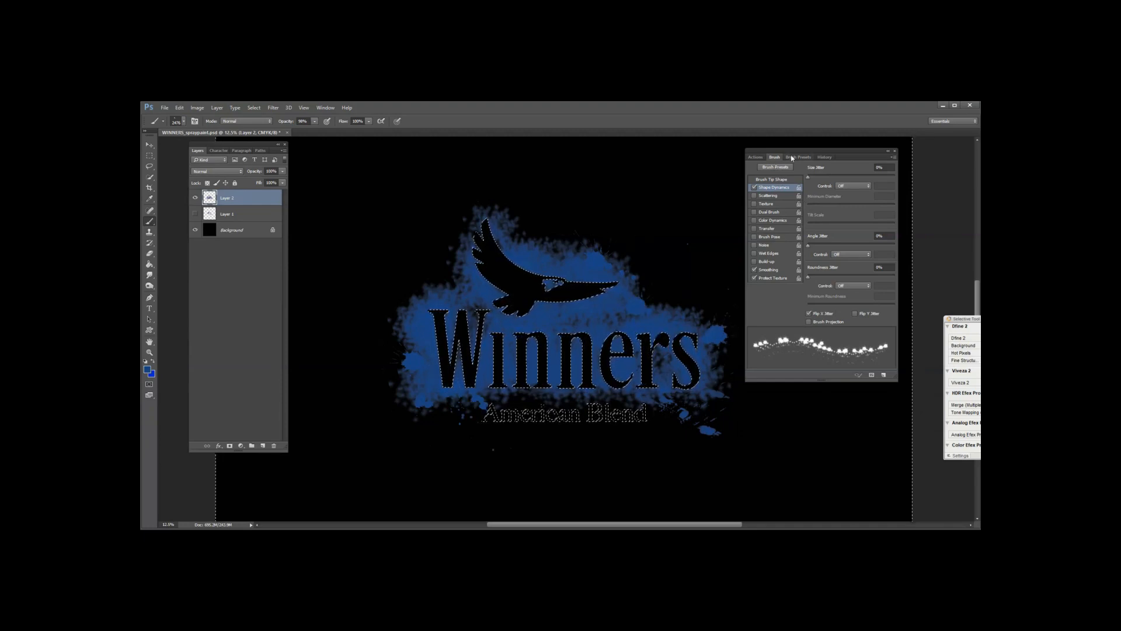
click(794, 158)
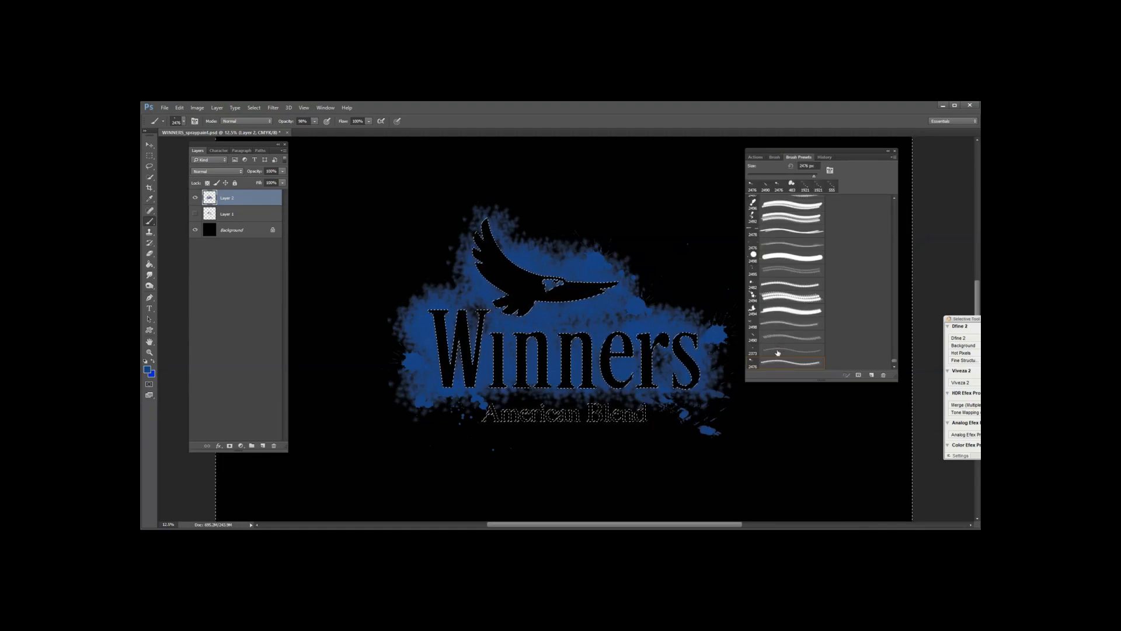
click(636, 286)
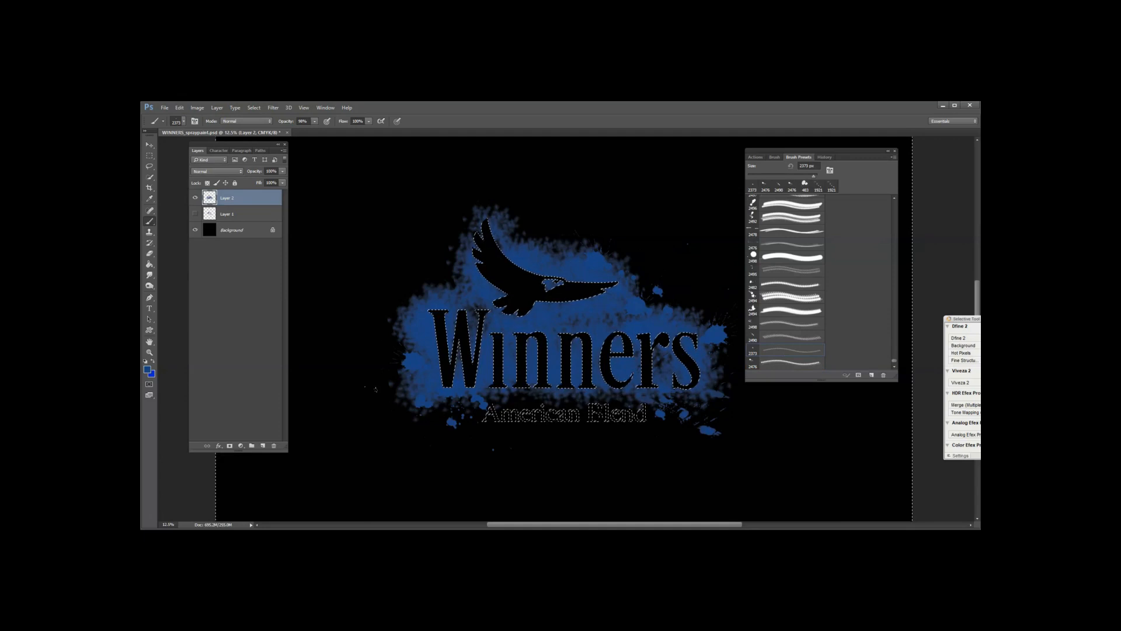
click(427, 426)
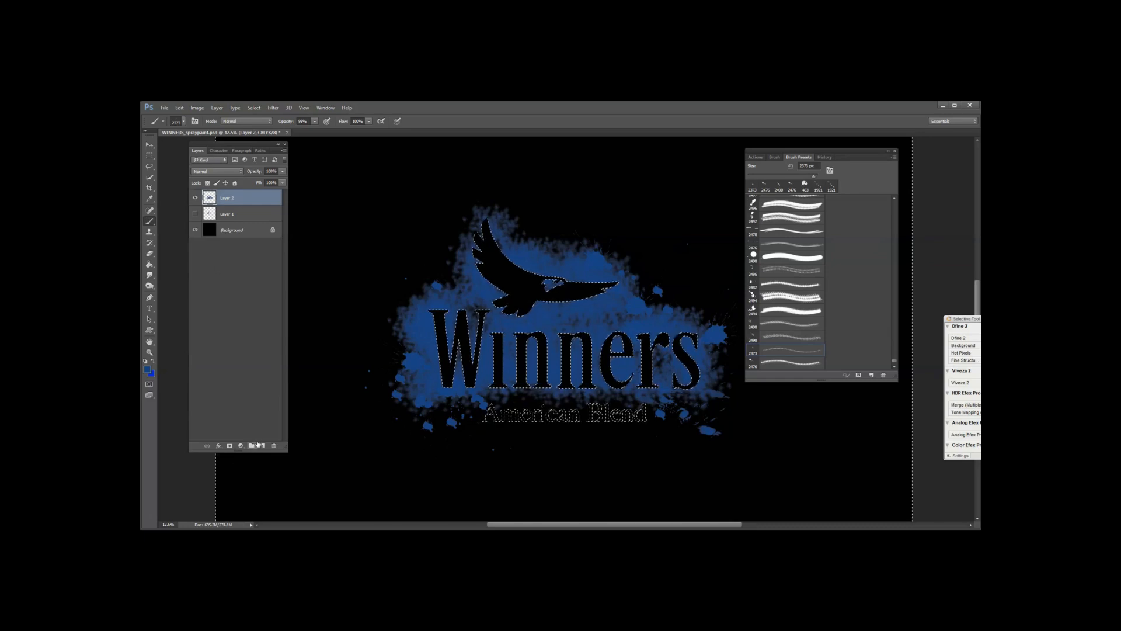
Step: Add a new layer above Layer 2 and hide Layer 2
drag(237, 144, 300, 143)
mouse_move(758, 106)
mouse_down()
mouse_move(775, 107)
mouse_move(760, 110)
mouse_up()
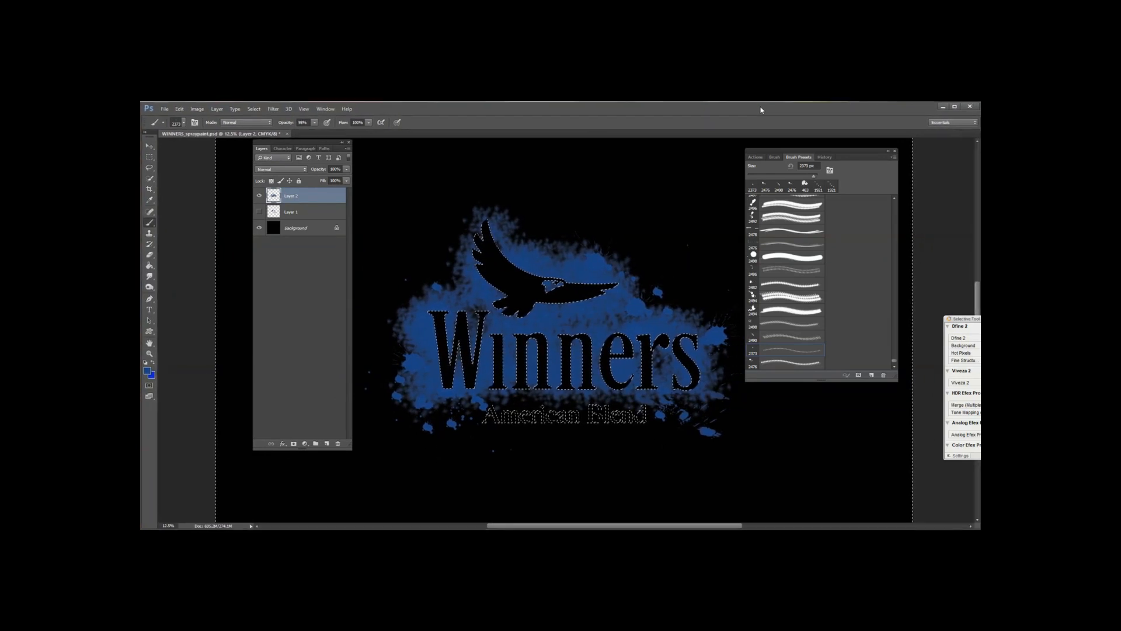
click(327, 444)
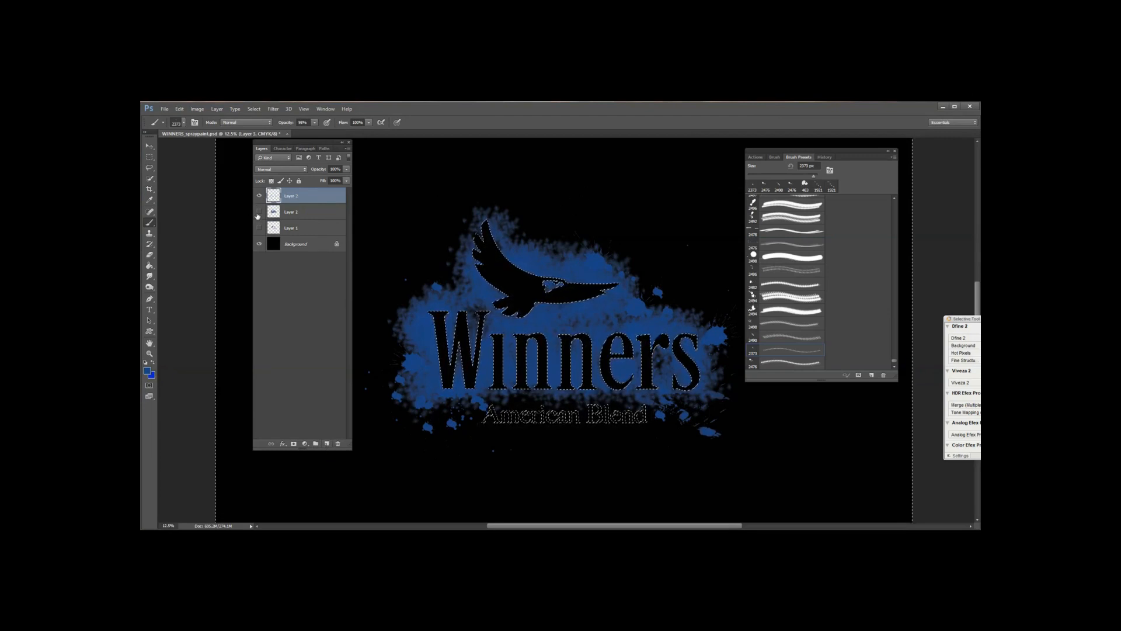
click(258, 212)
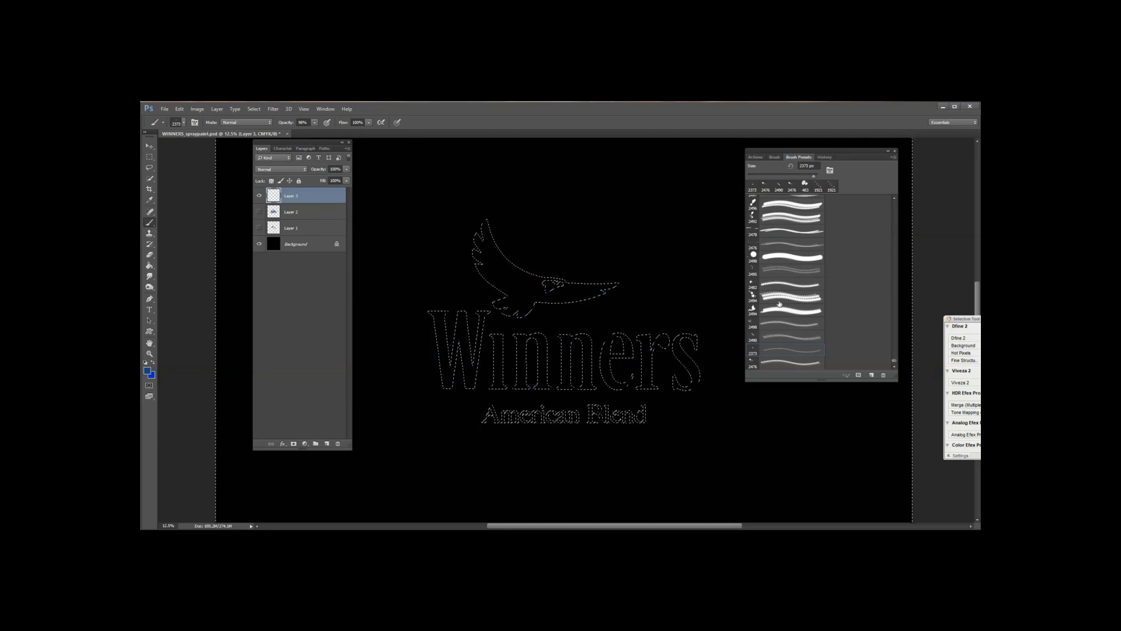
Step: Try a broad 2500 px splash preset between the eagle's beak and the Winners lettering
scroll(773, 307, up, 8)
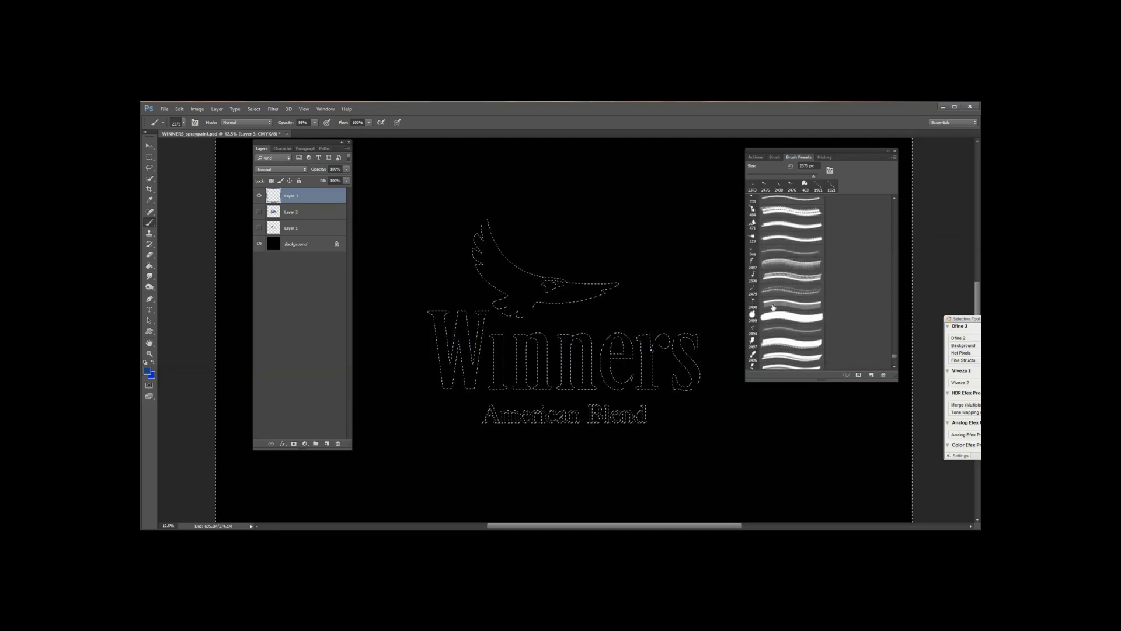
scroll(782, 307, up, 10)
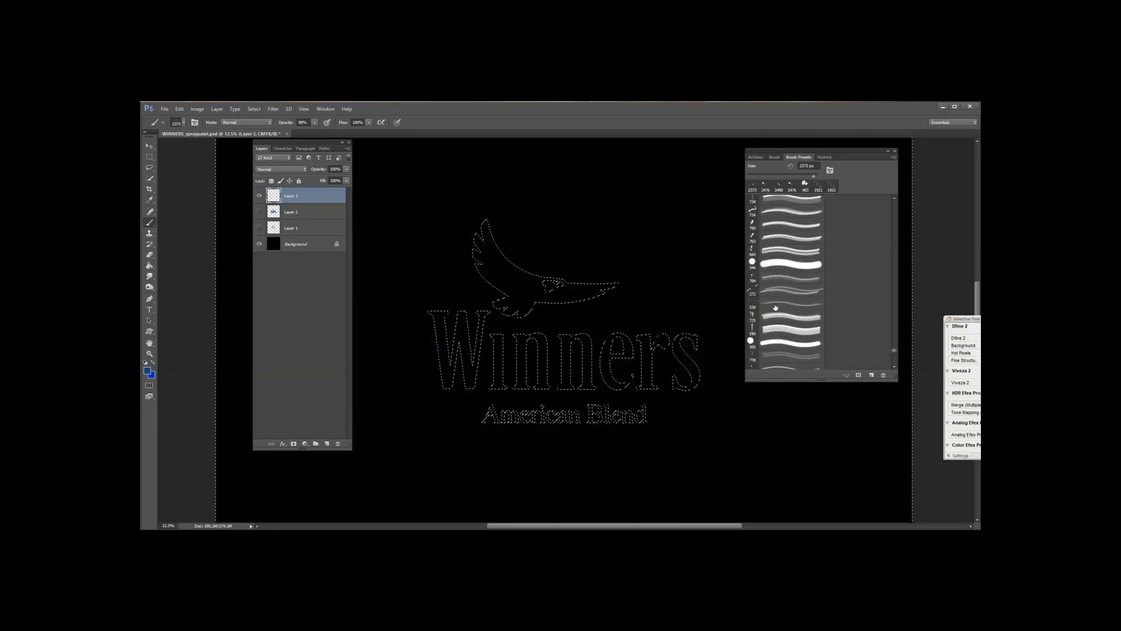
scroll(792, 308, up, 8)
click(791, 308)
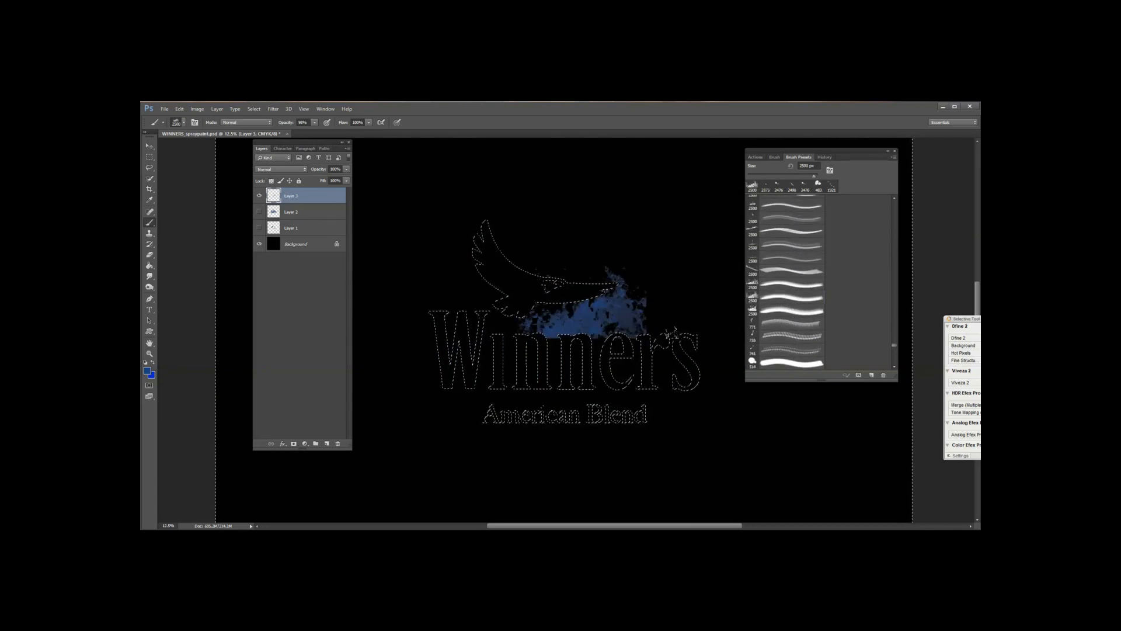
key(ctrl+z)
Step: Try a narrow 2500 px splash preset beside the eagle's head and across the American Blend line
scroll(802, 282, up, 2)
scroll(802, 282, up, 3)
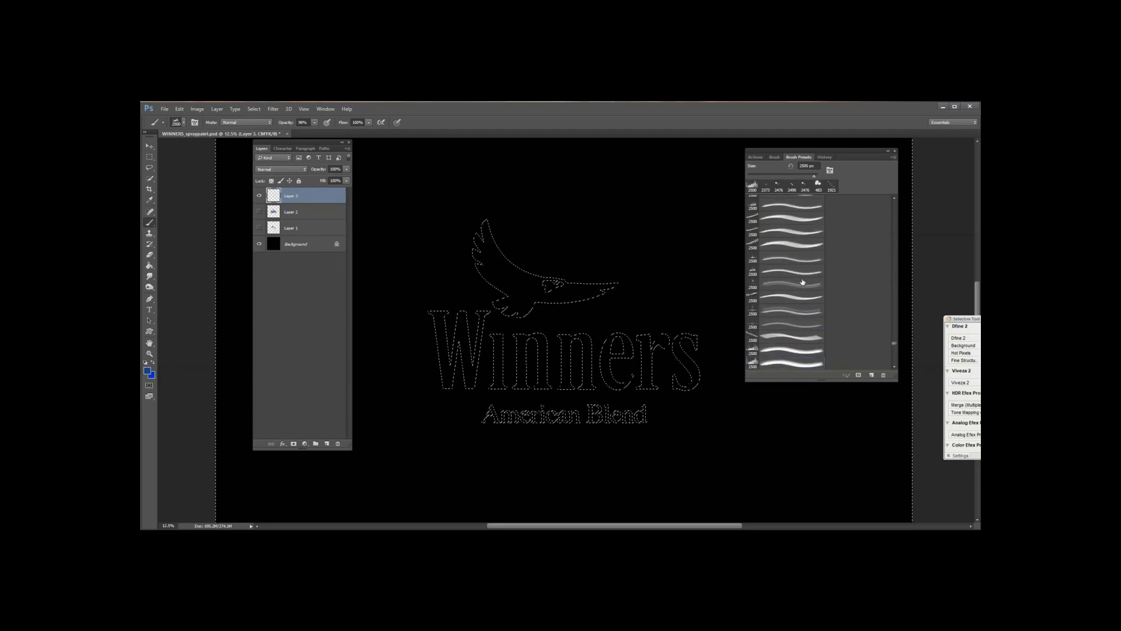
click(751, 266)
click(587, 280)
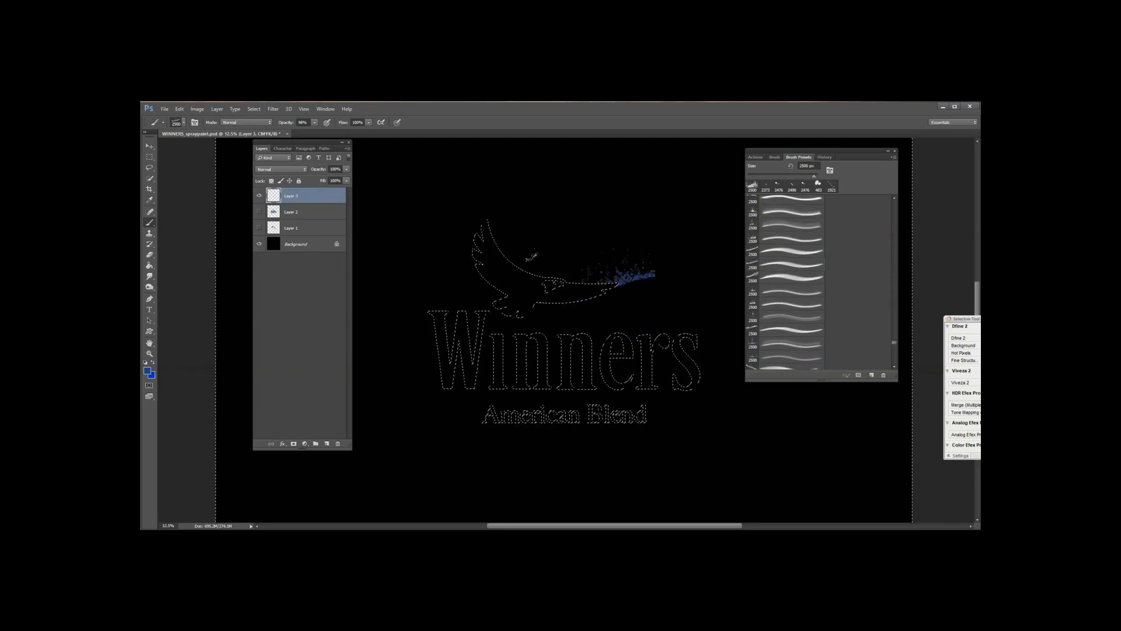
key(ctrl+z)
click(622, 421)
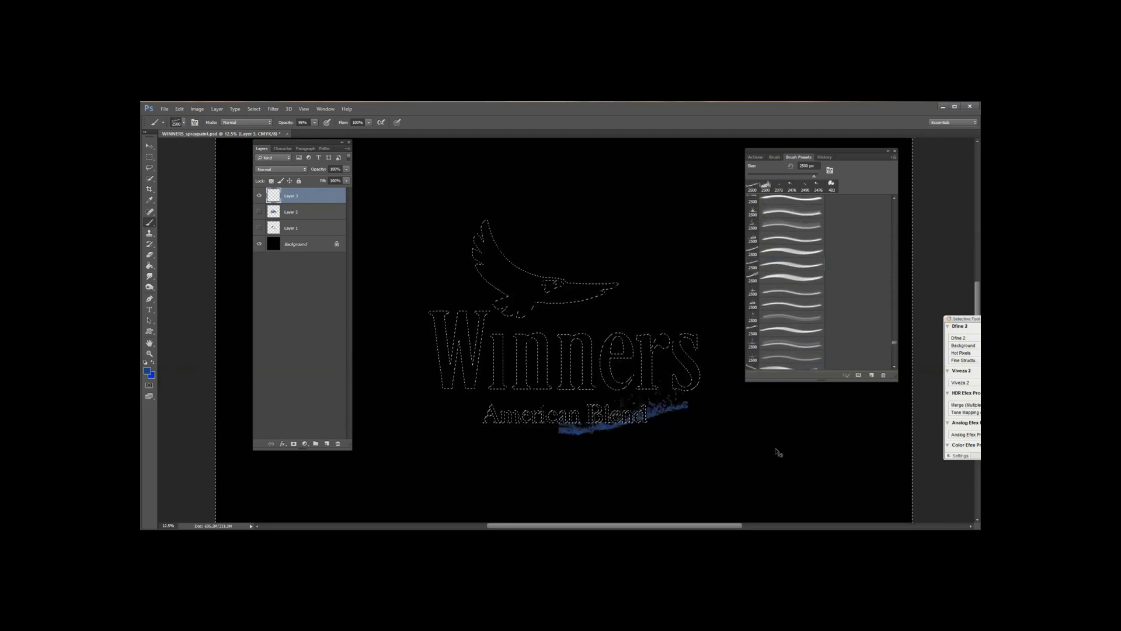
key(ctrl+z)
Step: Try two 2500 px paint-drip presets, a wide one over the end of Winners and a narrow one over the W
scroll(779, 237, up, 1)
scroll(779, 237, up, 3)
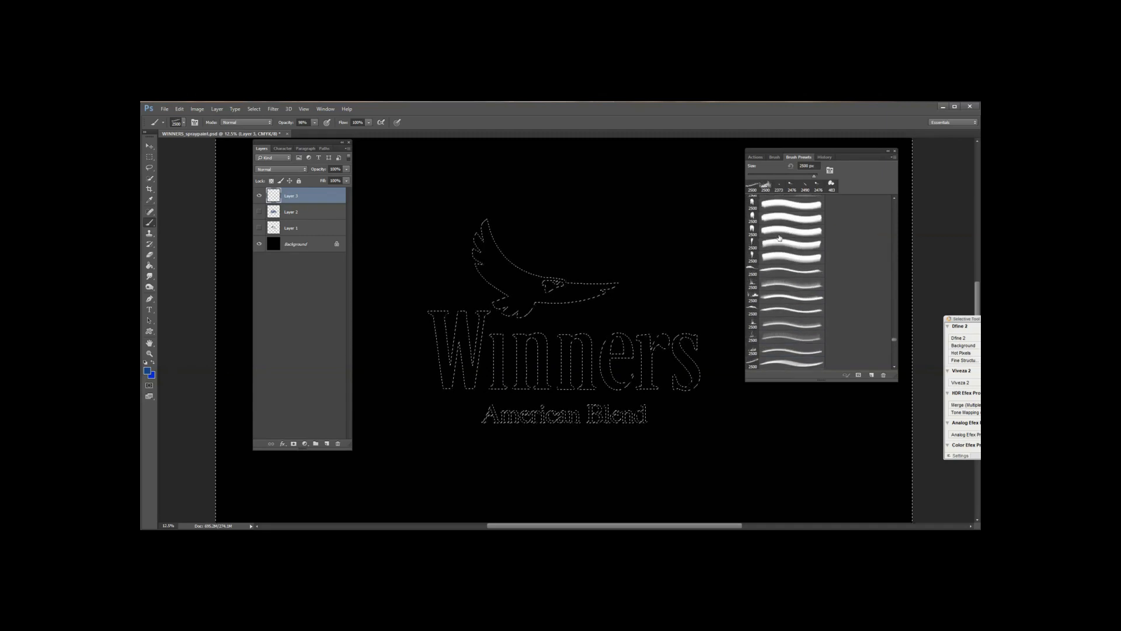
click(613, 363)
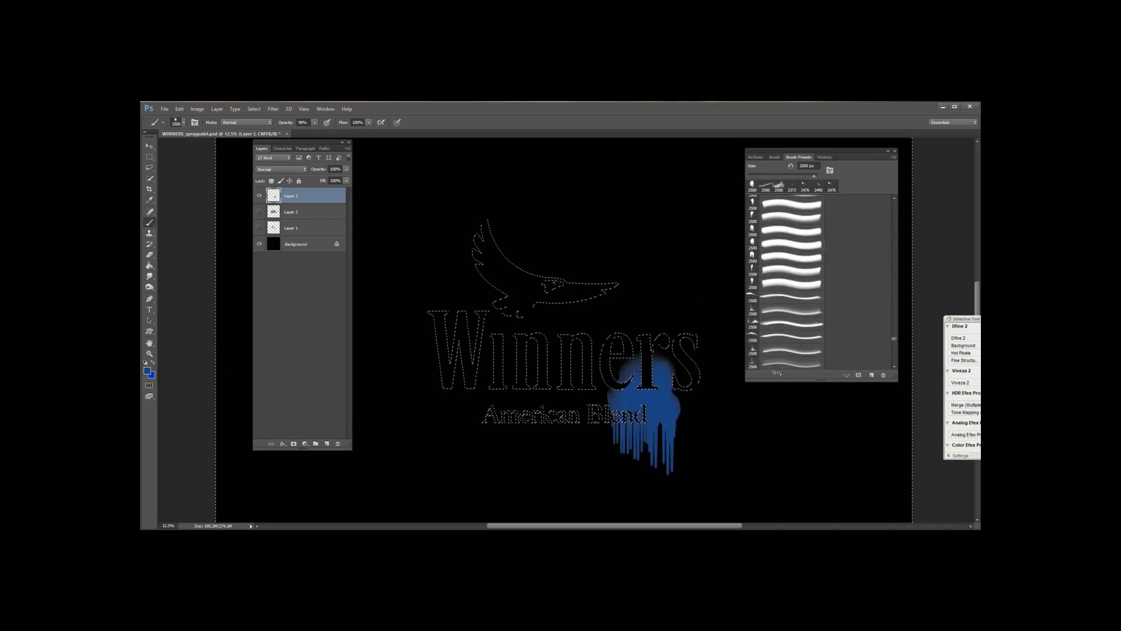
key(ctrl+z)
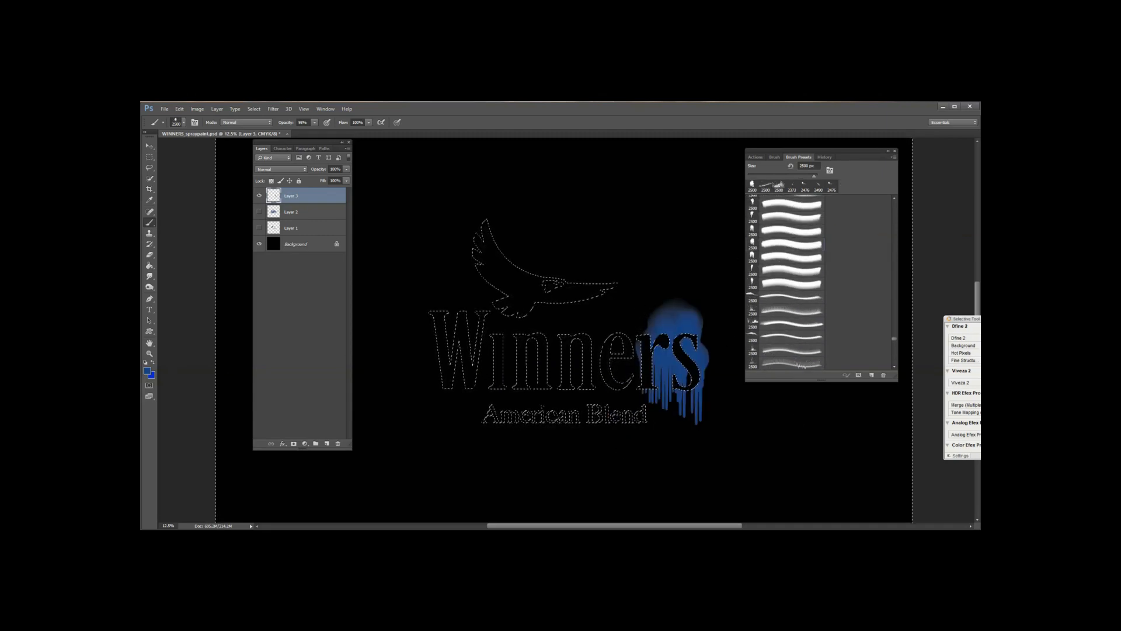
key(ctrl+z)
scroll(766, 232, up, 2)
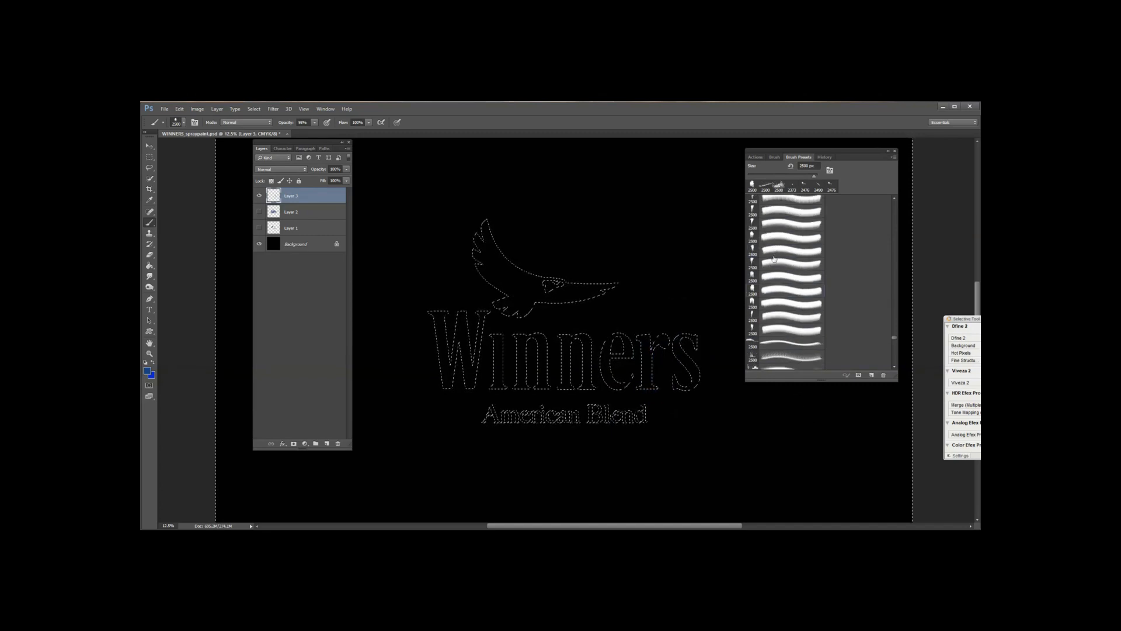
click(458, 374)
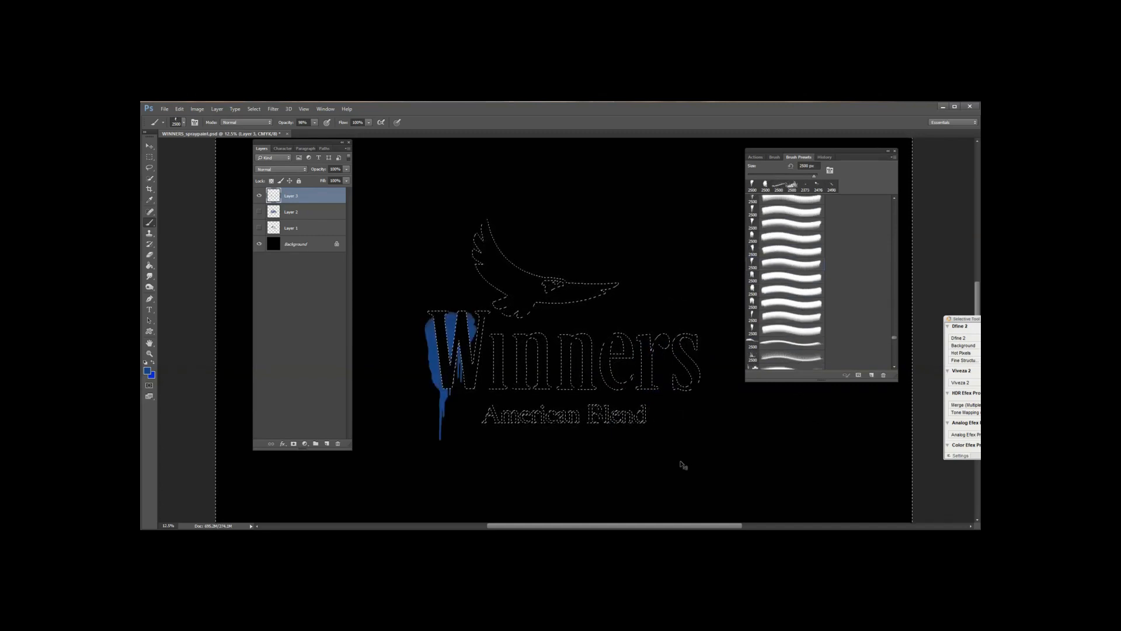
key(ctrl+z)
Step: Choose the 2491 px splatter preset, reduce its size, and add blue splats below the W and beside the final s
scroll(807, 277, up, 2)
scroll(806, 276, up, 5)
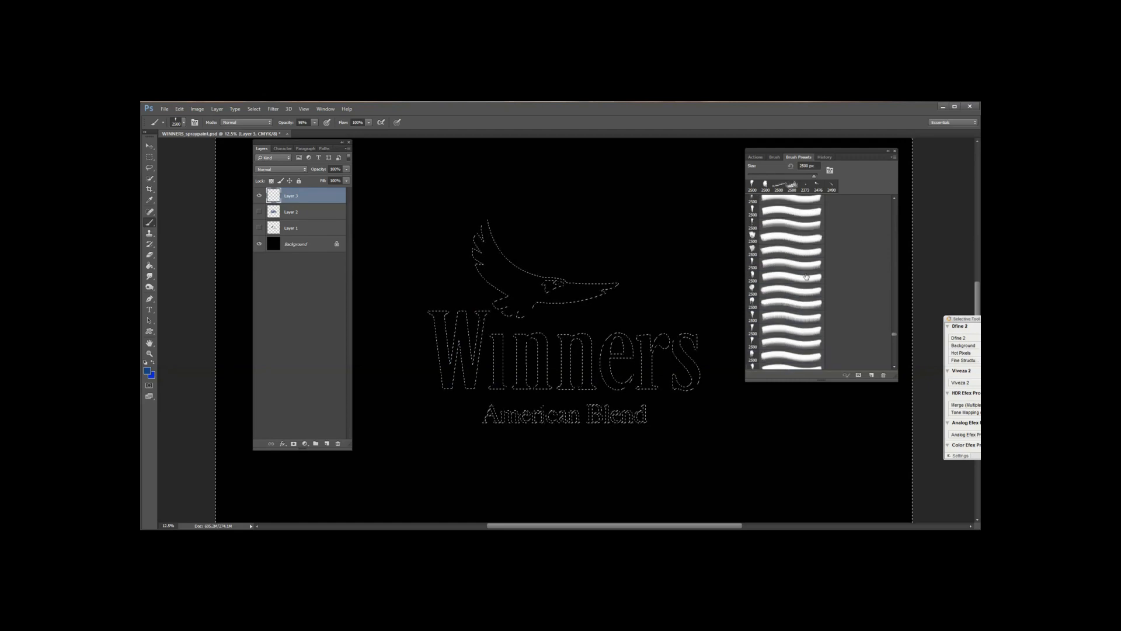
scroll(808, 275, down, 6)
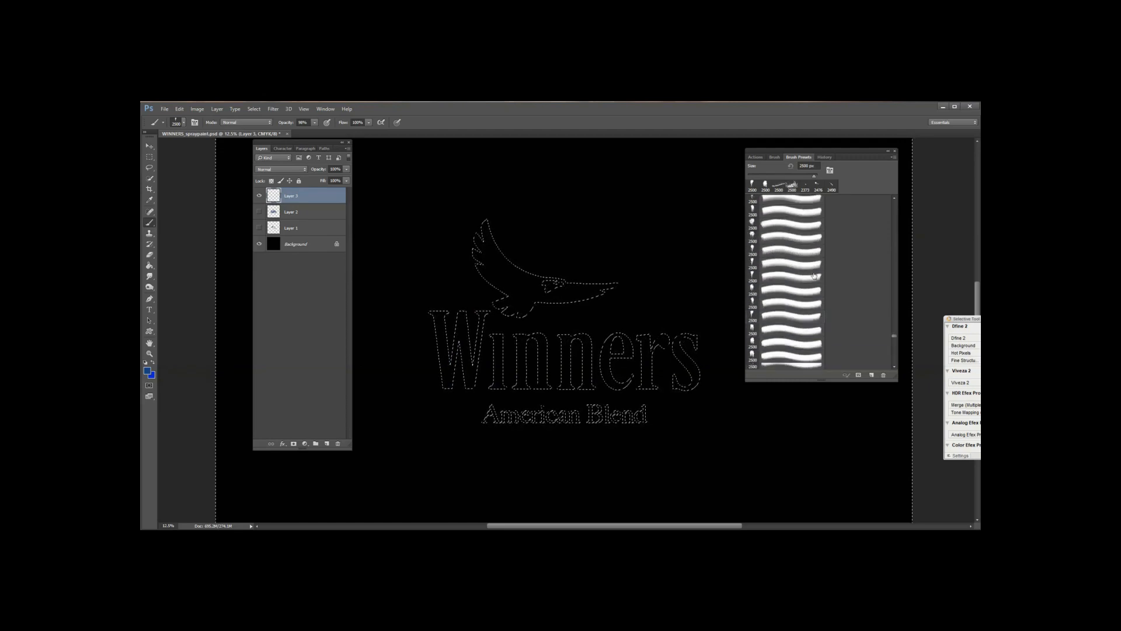
scroll(814, 275, down, 8)
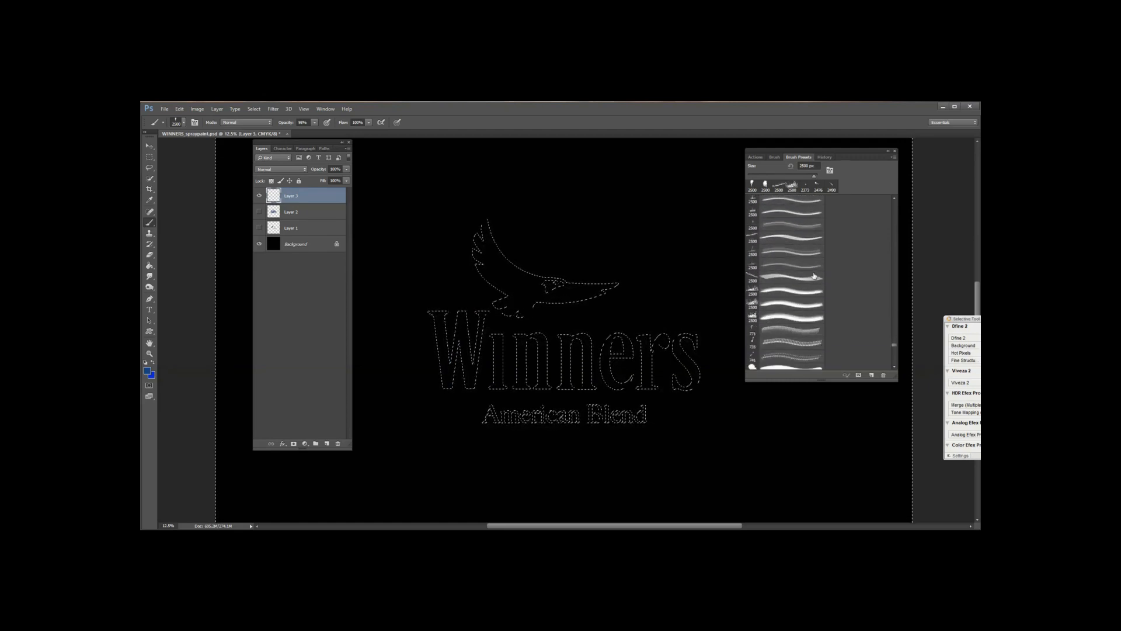
scroll(814, 275, down, 8)
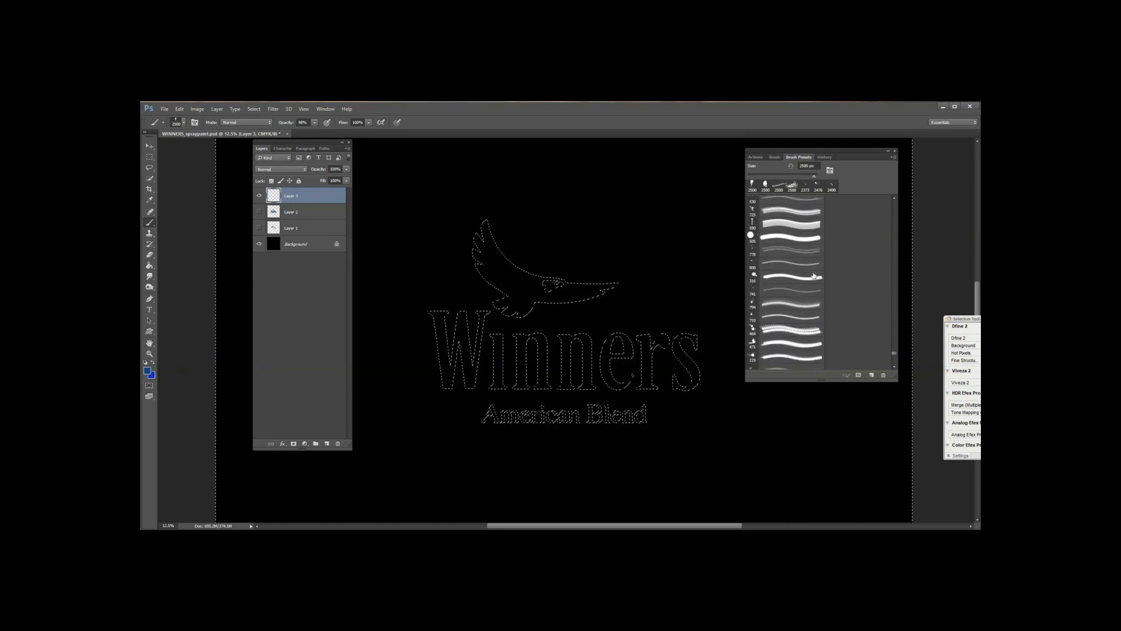
scroll(814, 275, down, 6)
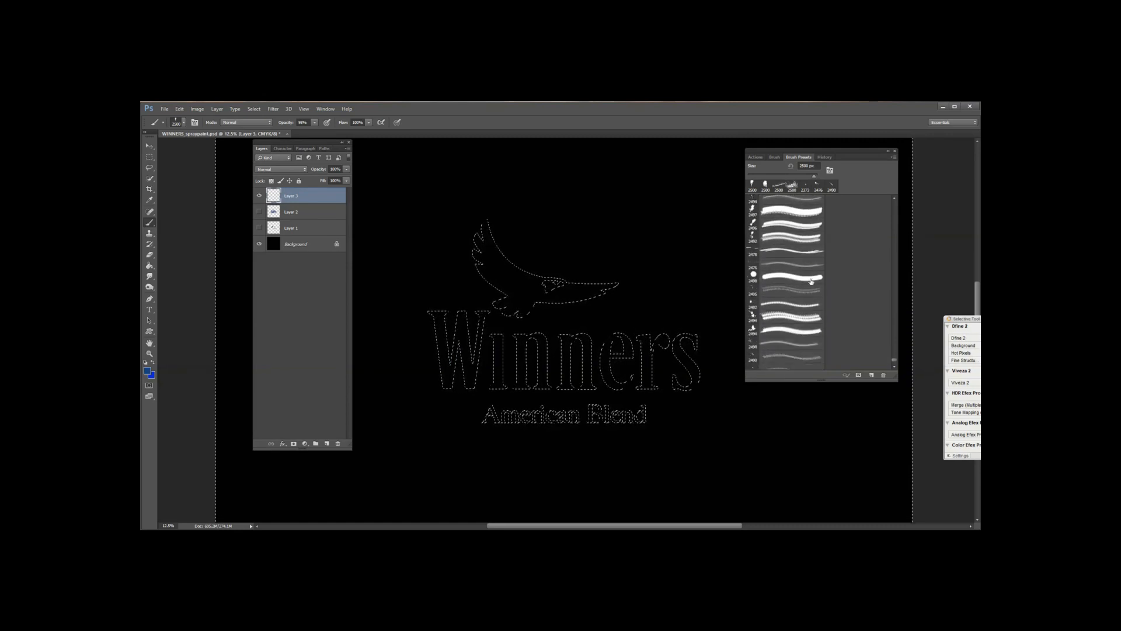
scroll(810, 282, up, 3)
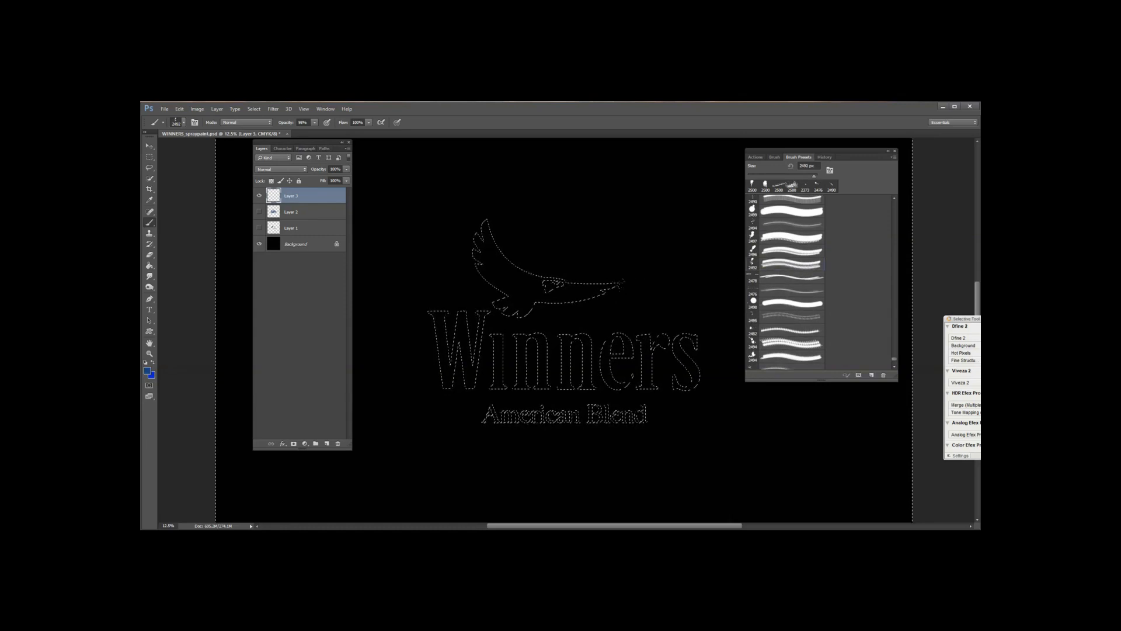
drag(464, 369, 435, 370)
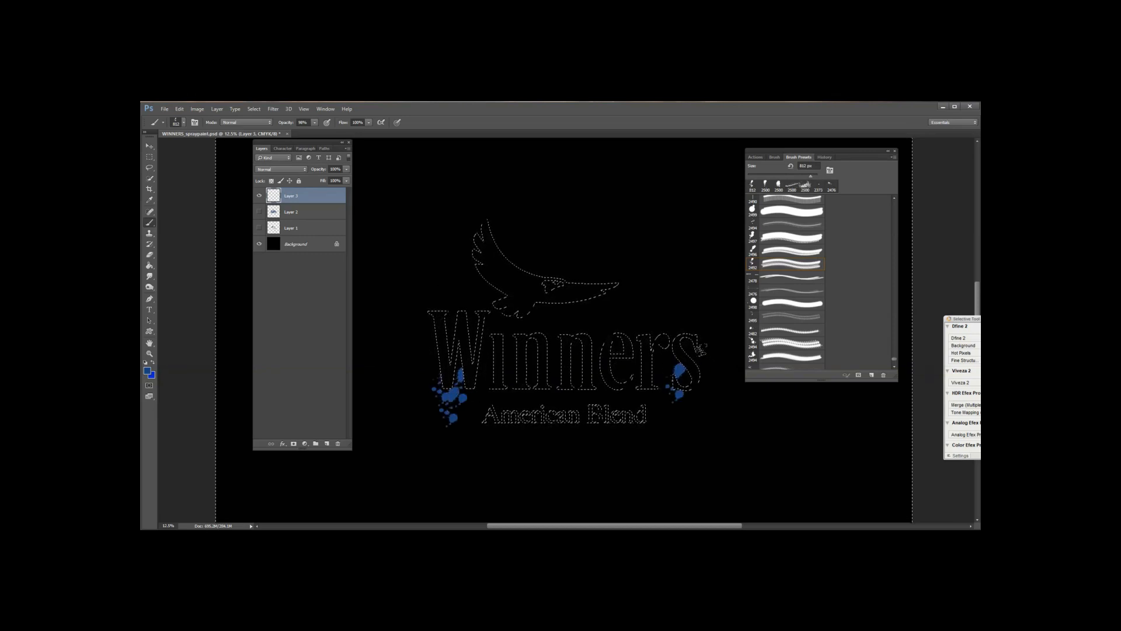
Step: Add splats above the W and the final s with a reduced splatter preset, and spatter the eagle and middle letters with the 2494 px preset
click(783, 251)
drag(622, 377, 615, 375)
click(686, 324)
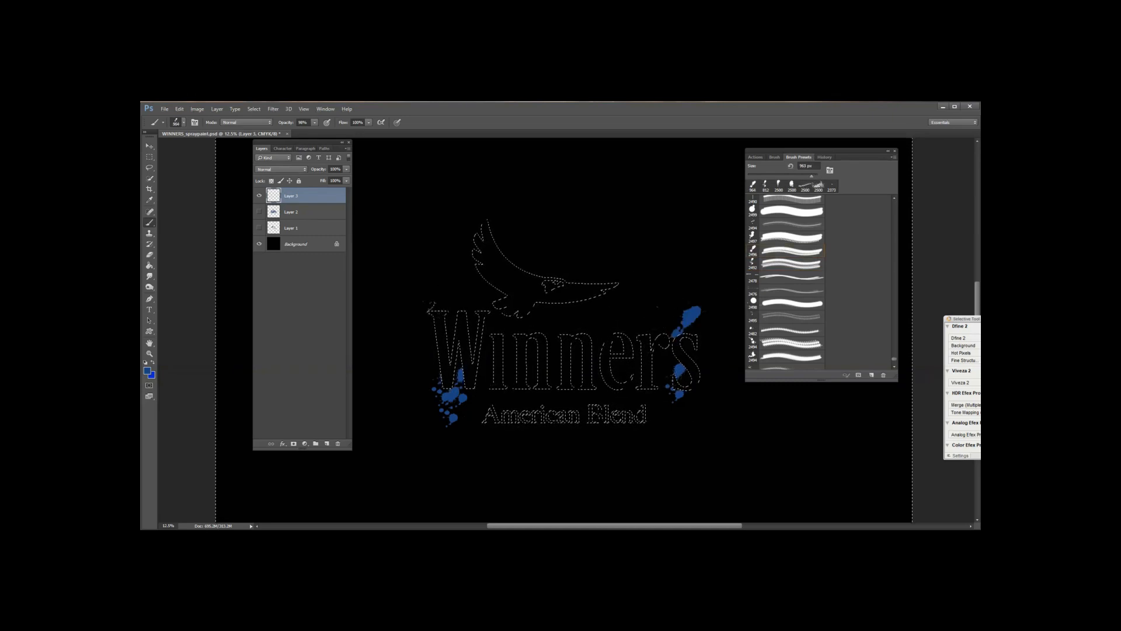
click(775, 227)
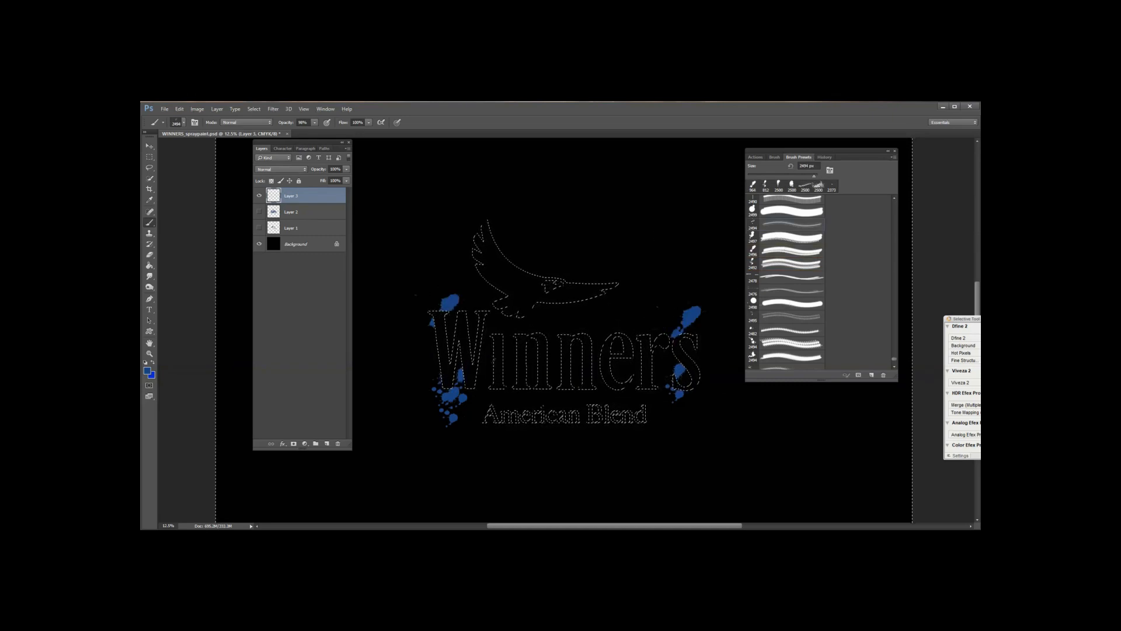
click(560, 374)
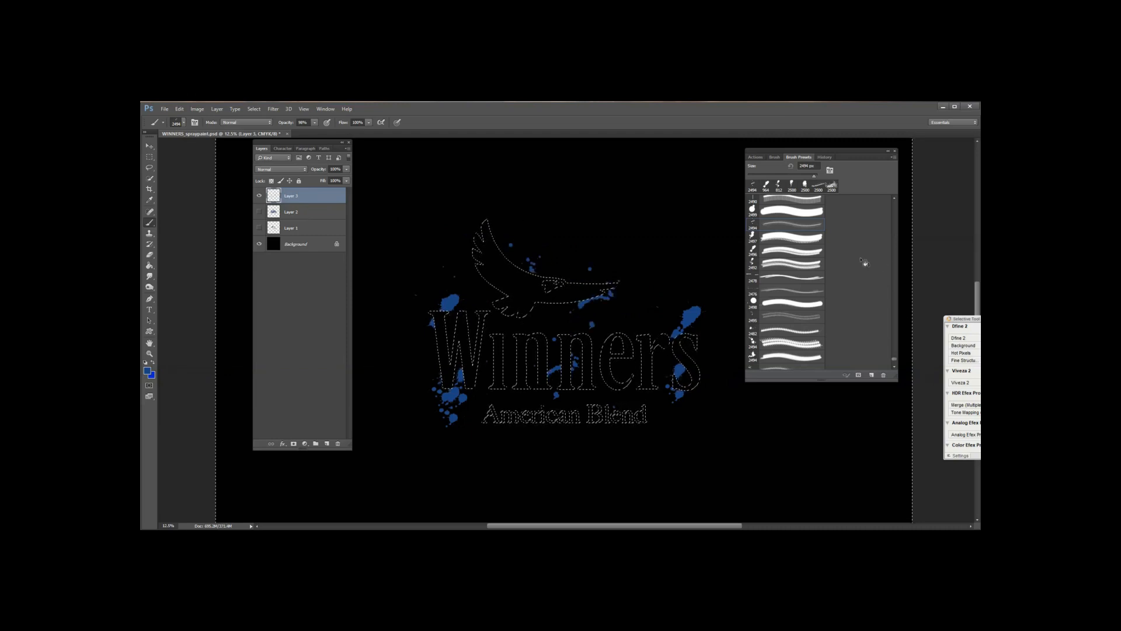
Step: Choose the round blot preset, reduce its size, and stamp blots beside the foot of the W and above the final s
click(778, 210)
drag(545, 360, 518, 371)
click(704, 252)
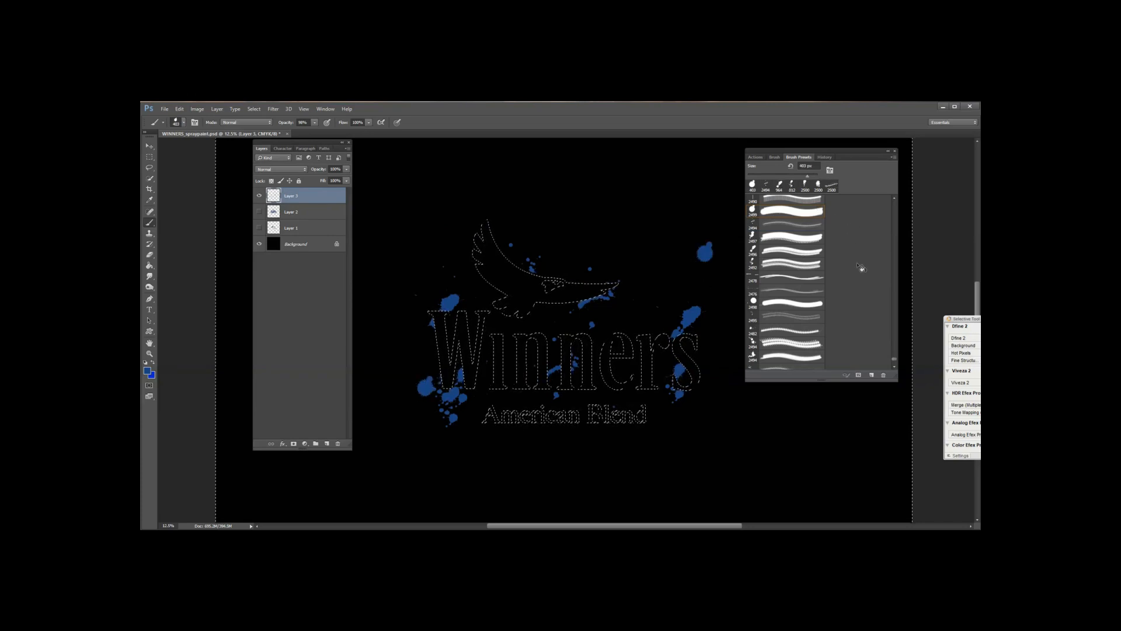
Step: Add small paint drips to the W, n, r and s with a reduced drip preset, and splatter around the e and r with another preset
scroll(791, 274, up, 5)
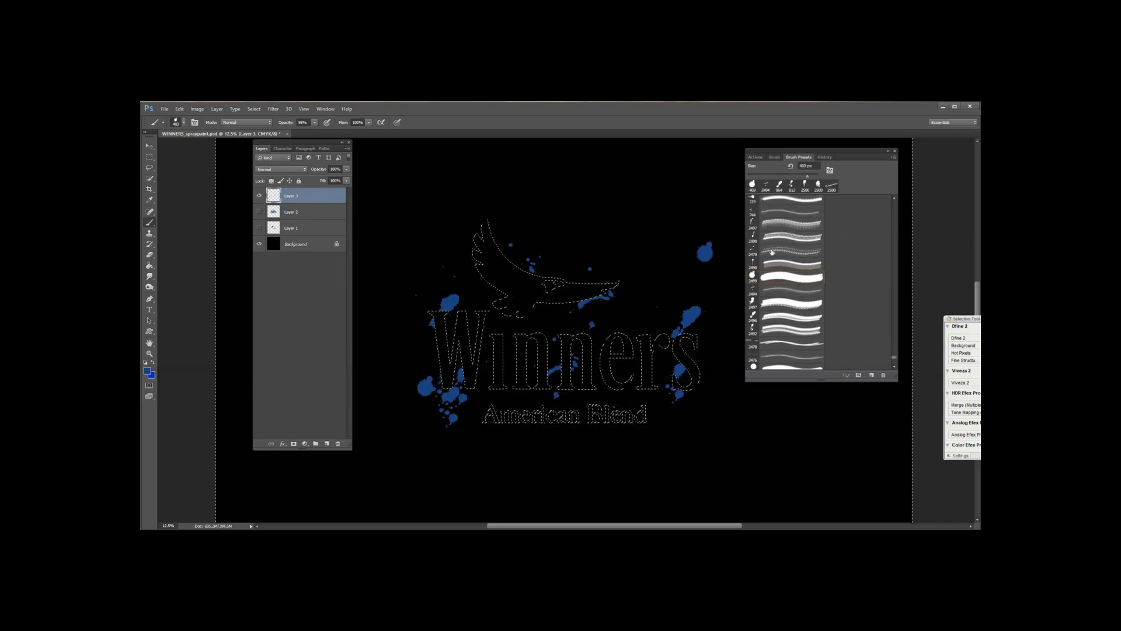
click(791, 251)
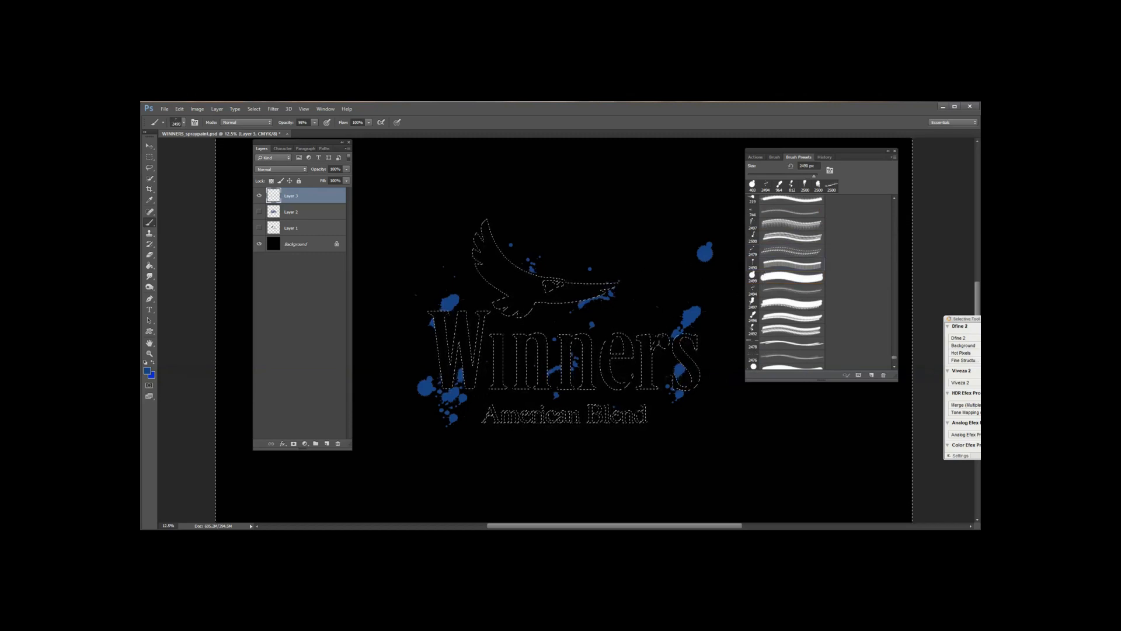
drag(482, 394, 436, 395)
click(465, 394)
click(468, 391)
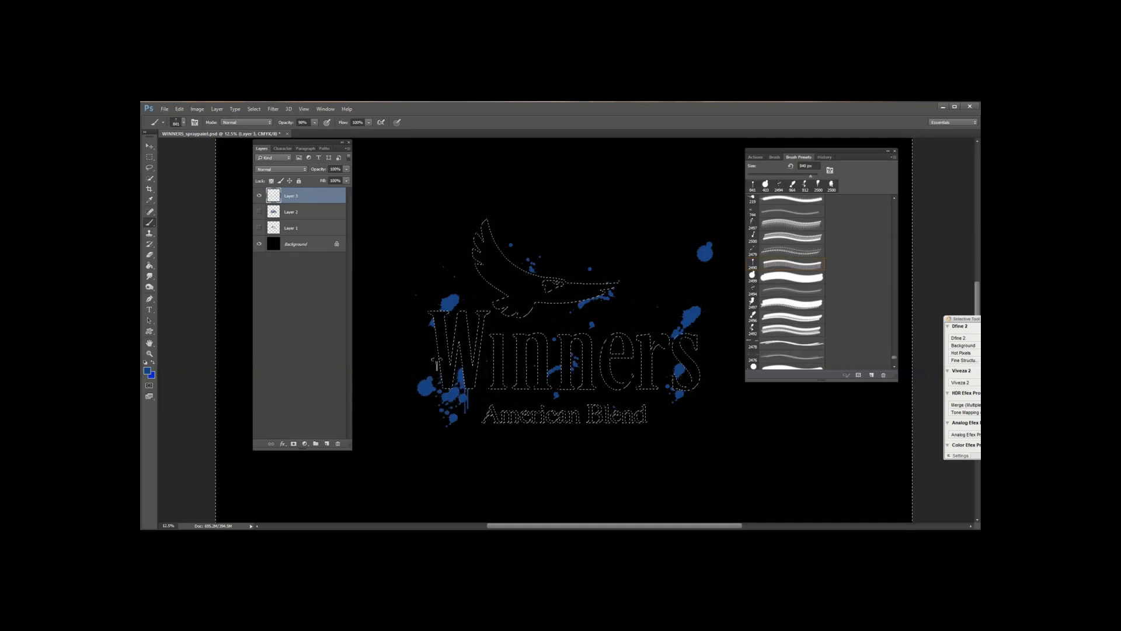
drag(661, 385, 673, 386)
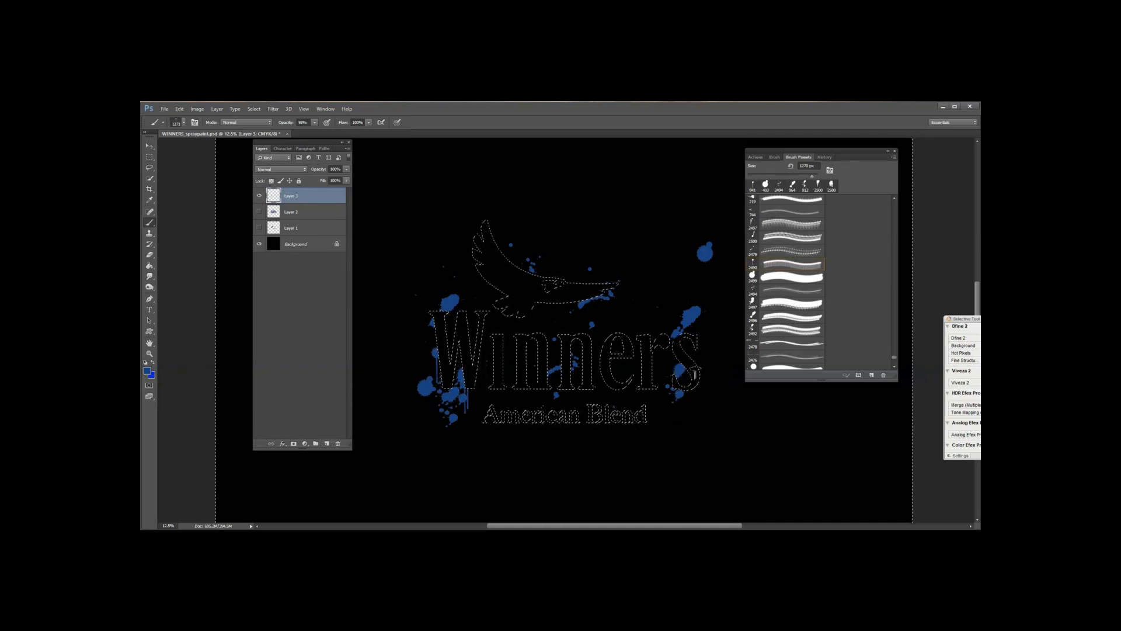
click(695, 370)
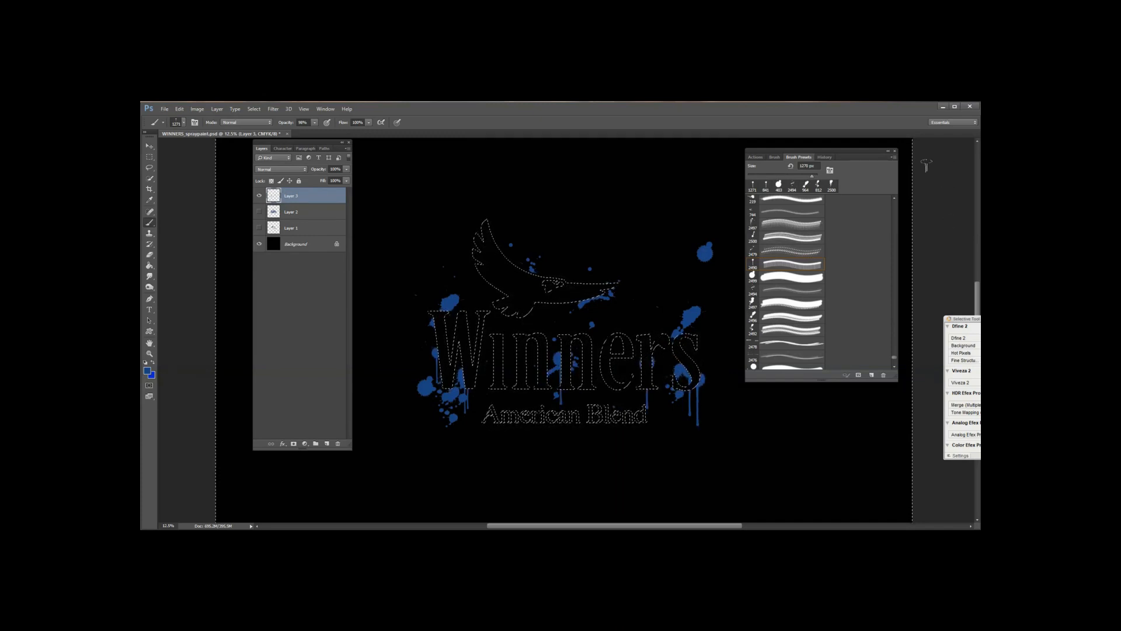
click(635, 345)
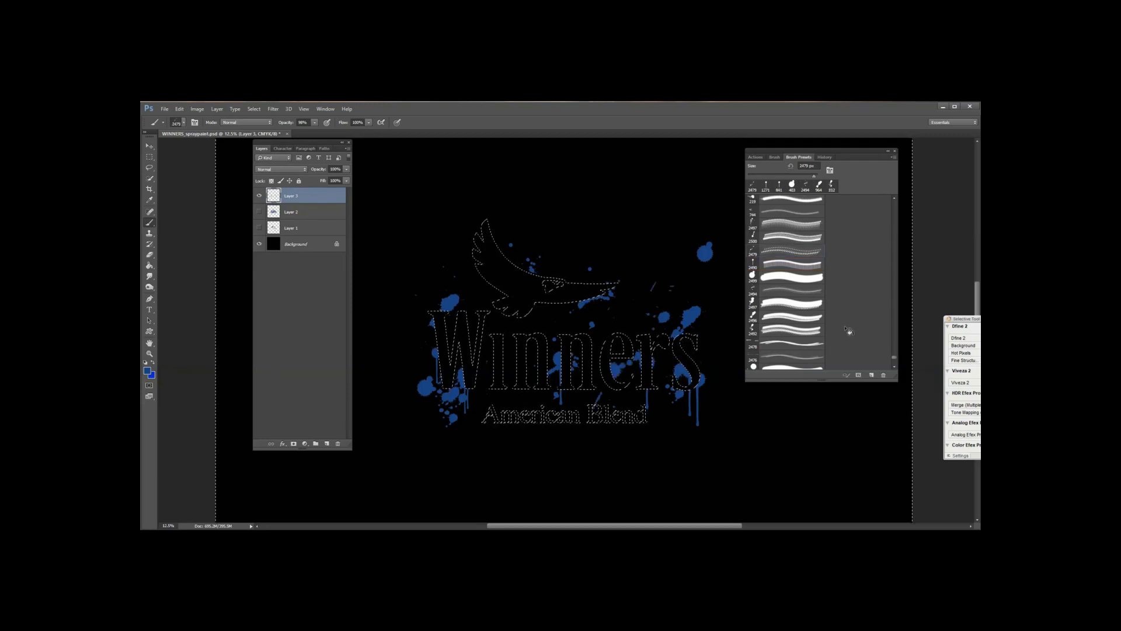
Step: Choose the 2497 px splatter preset, reduce it to 817 px, and add blue splatter along the eagle's raised wing and beside the foot of the W
scroll(838, 291, up, 1)
click(784, 262)
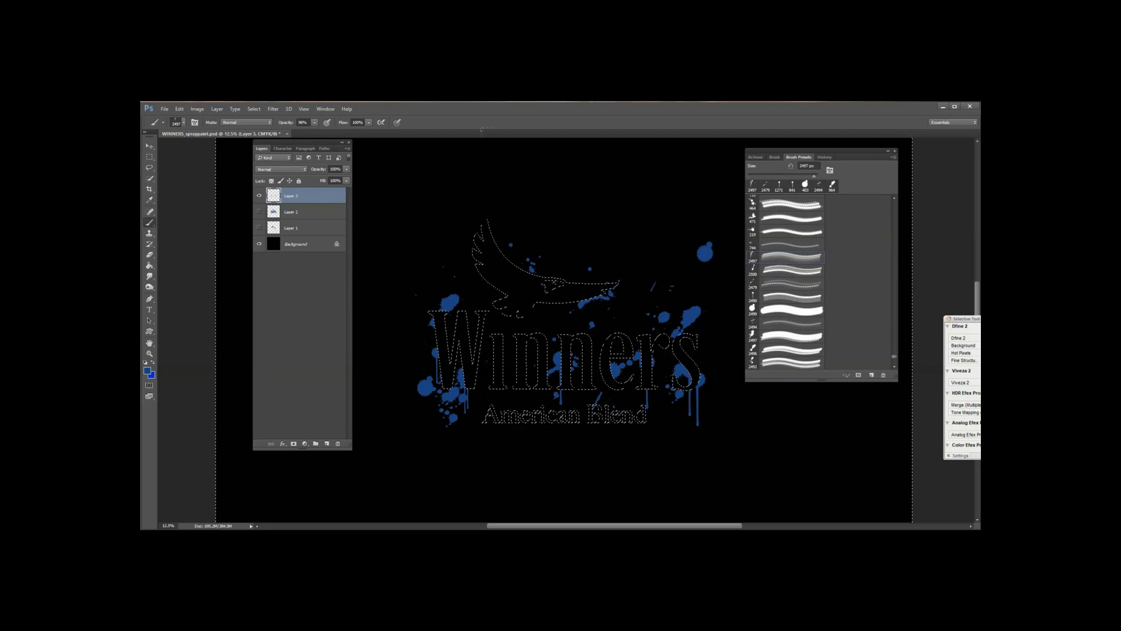
click(471, 224)
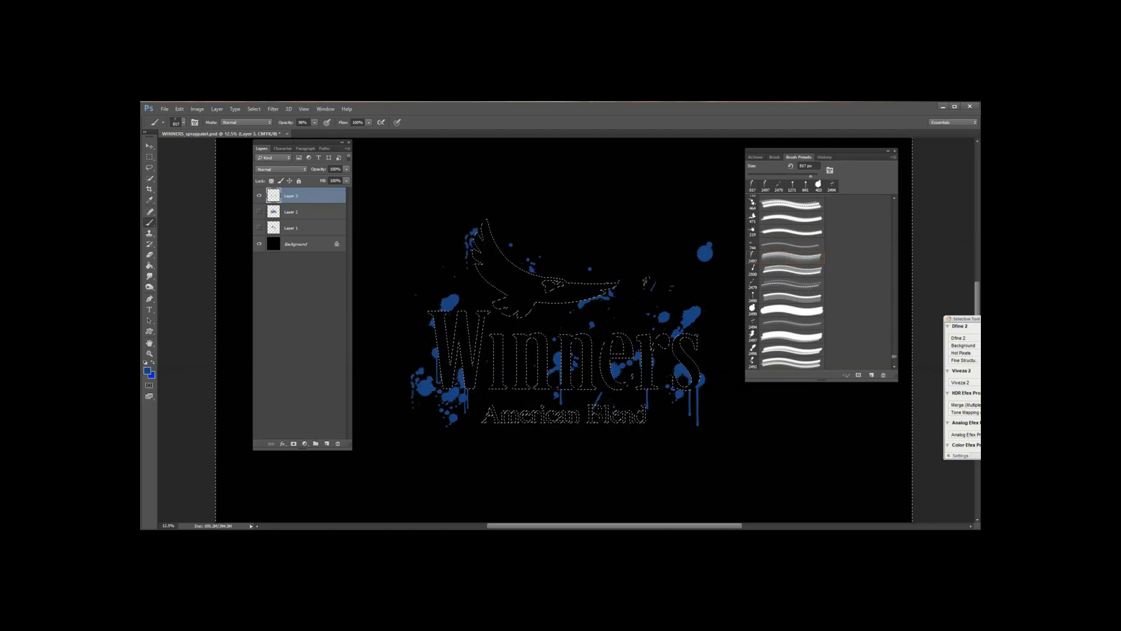
Step: Choose a thin streaky splatter preset, enlarge it, and add splatter beside the final s and under the eagle's outstretched wing
scroll(800, 283, up, 1)
click(610, 299)
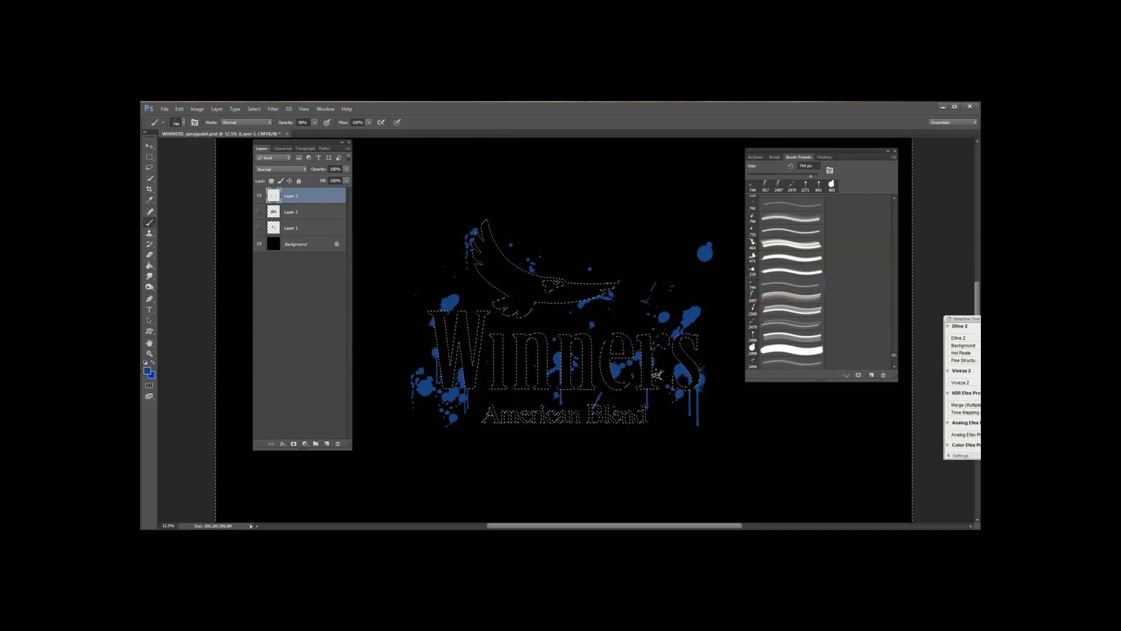
mouse_move(718, 377)
mouse_down()
mouse_move(736, 381)
mouse_move(707, 358)
mouse_up()
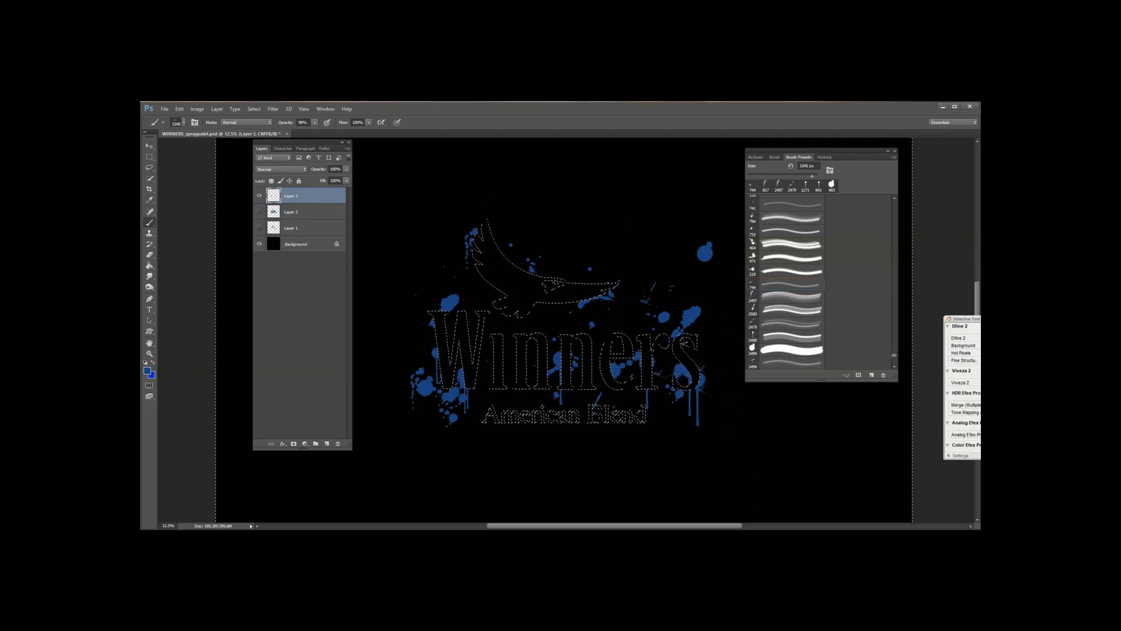
click(693, 354)
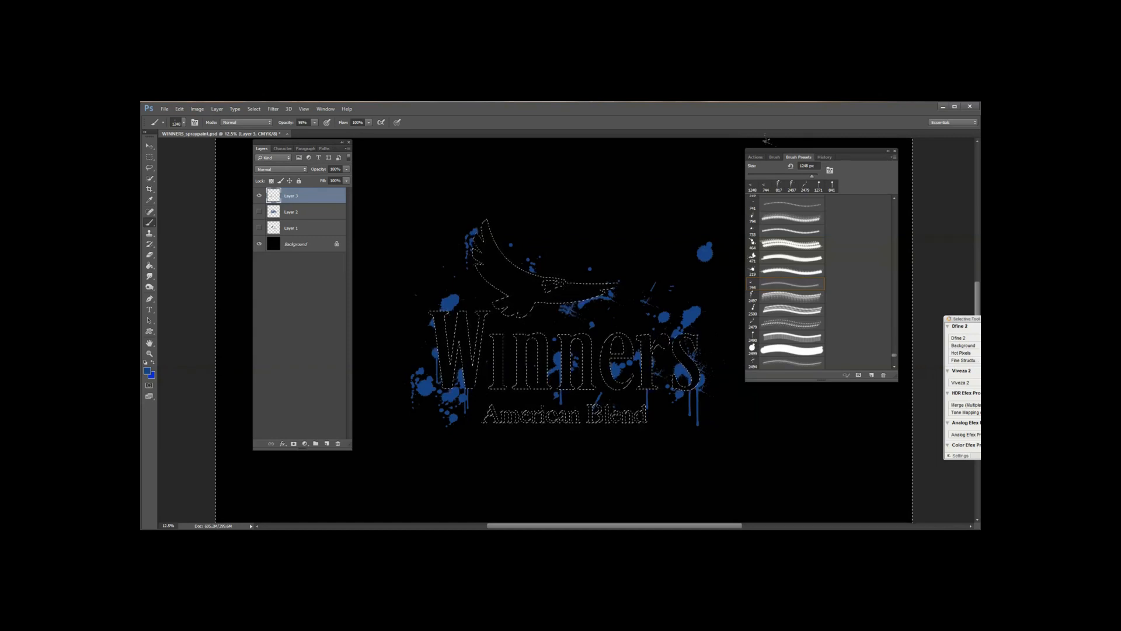
Step: Give the brush Brush Projection, 67% Angle Jitter and Scattering, and spatter beside the top of the W and below the eagle's raised wing
click(773, 157)
click(774, 186)
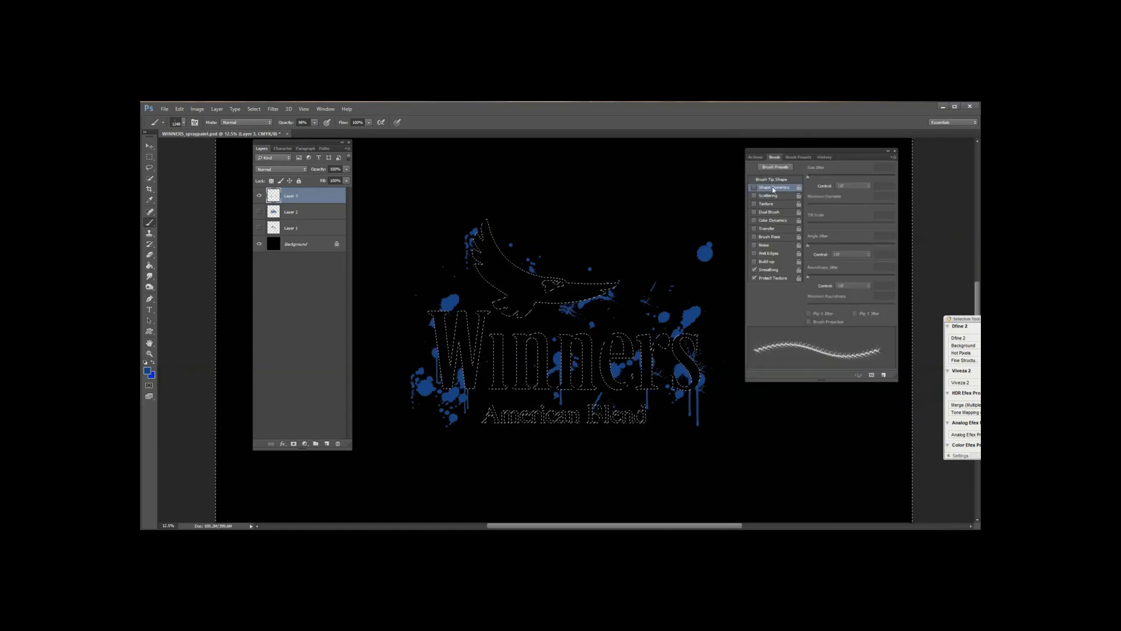
click(820, 322)
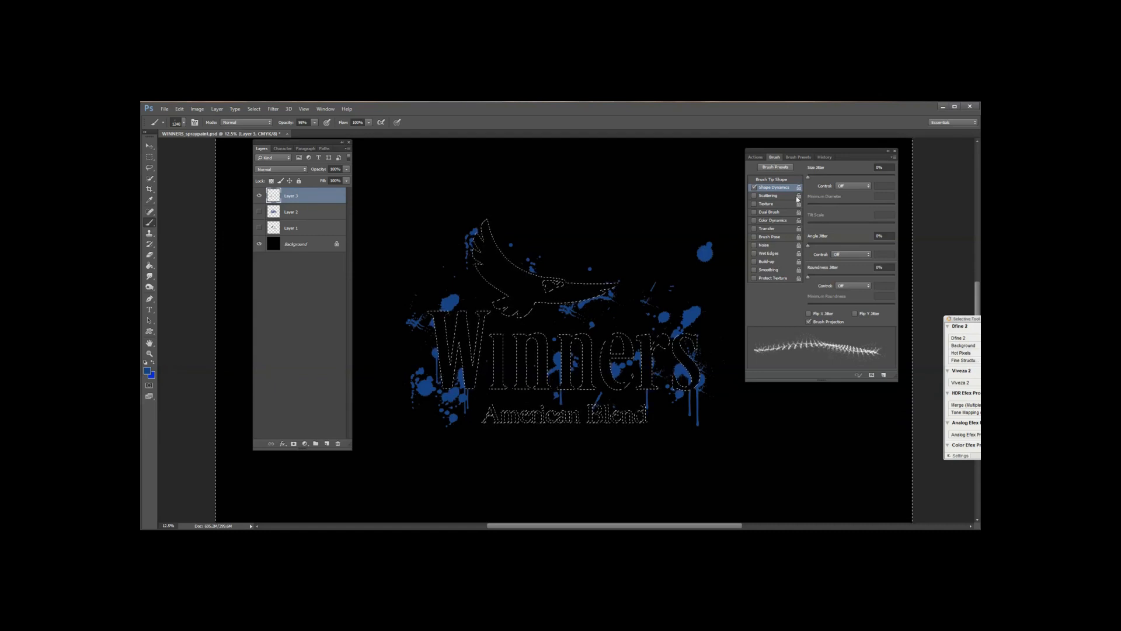
click(769, 195)
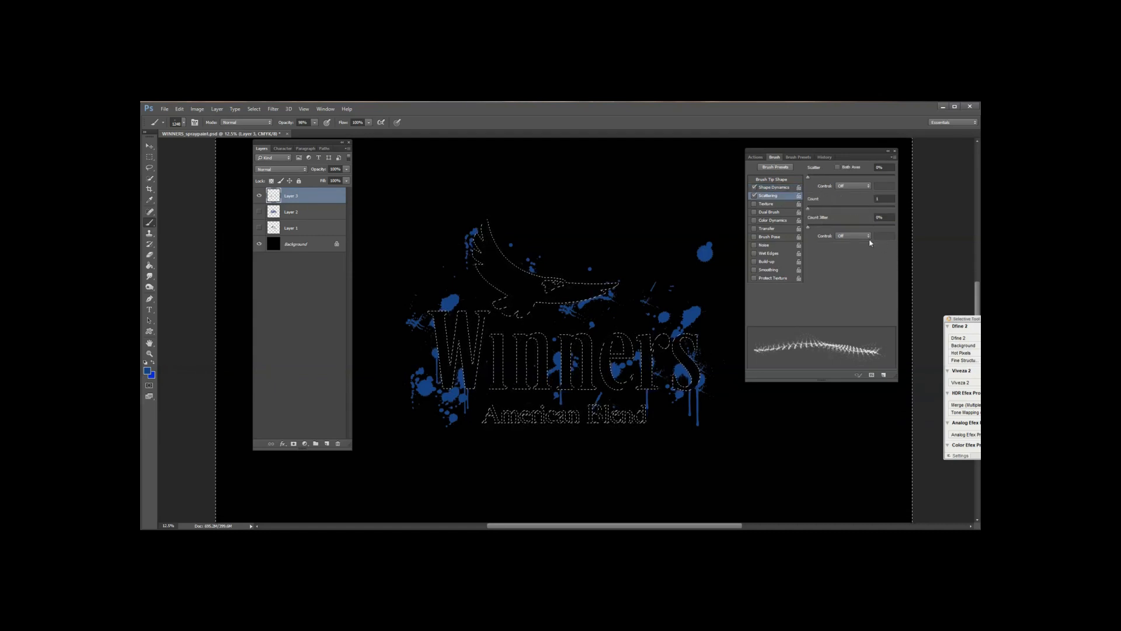
mouse_move(846, 227)
mouse_down()
mouse_move(812, 227)
mouse_move(825, 208)
mouse_up()
click(770, 187)
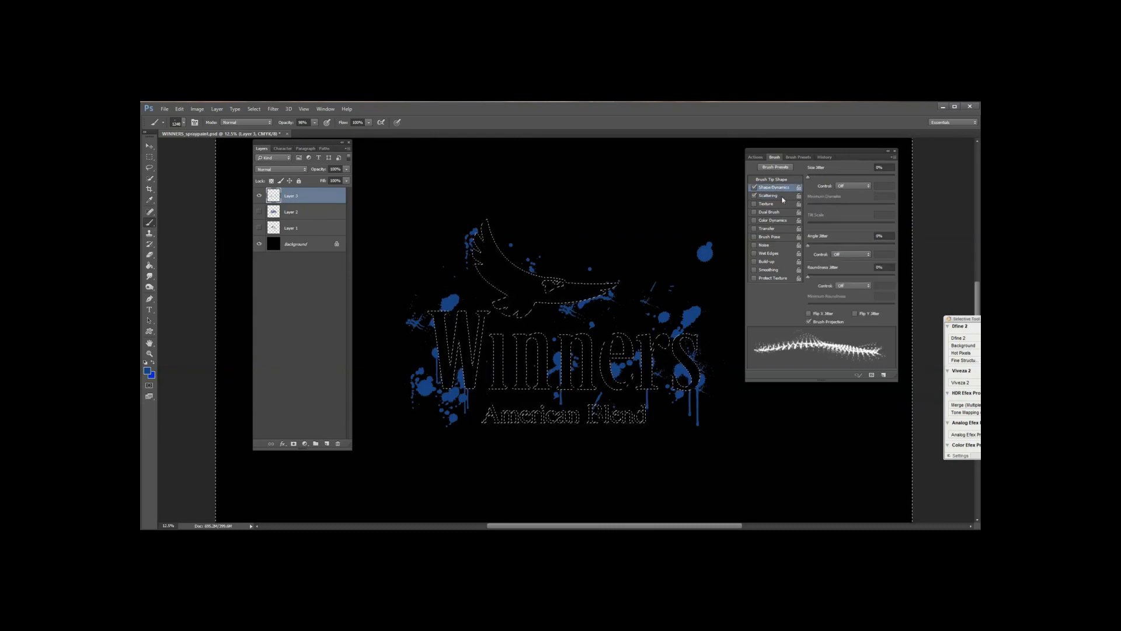
drag(832, 244, 865, 244)
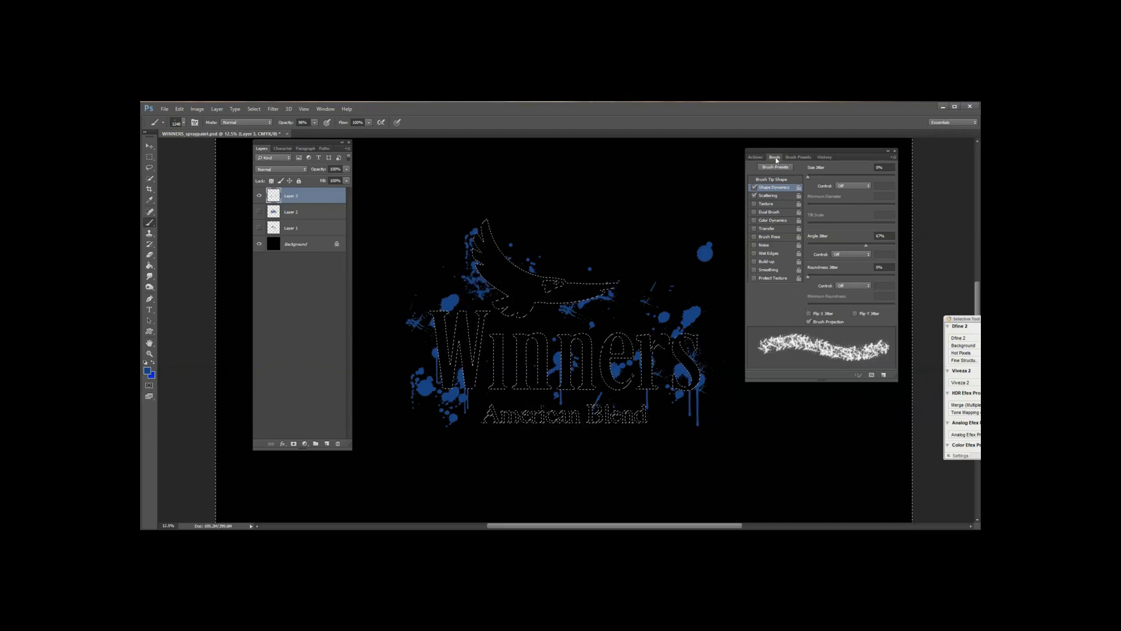
Step: Choose the 219 px splat preset, enlarge it to 1082 px, and add a splat along the outer side of the W
click(798, 157)
click(791, 272)
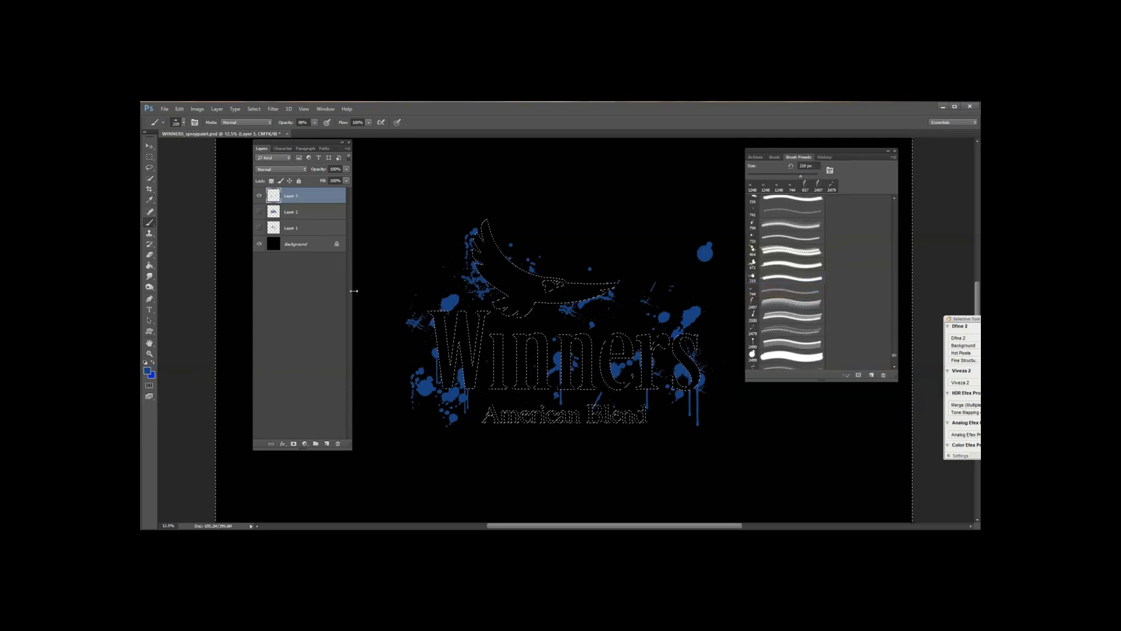
click(423, 365)
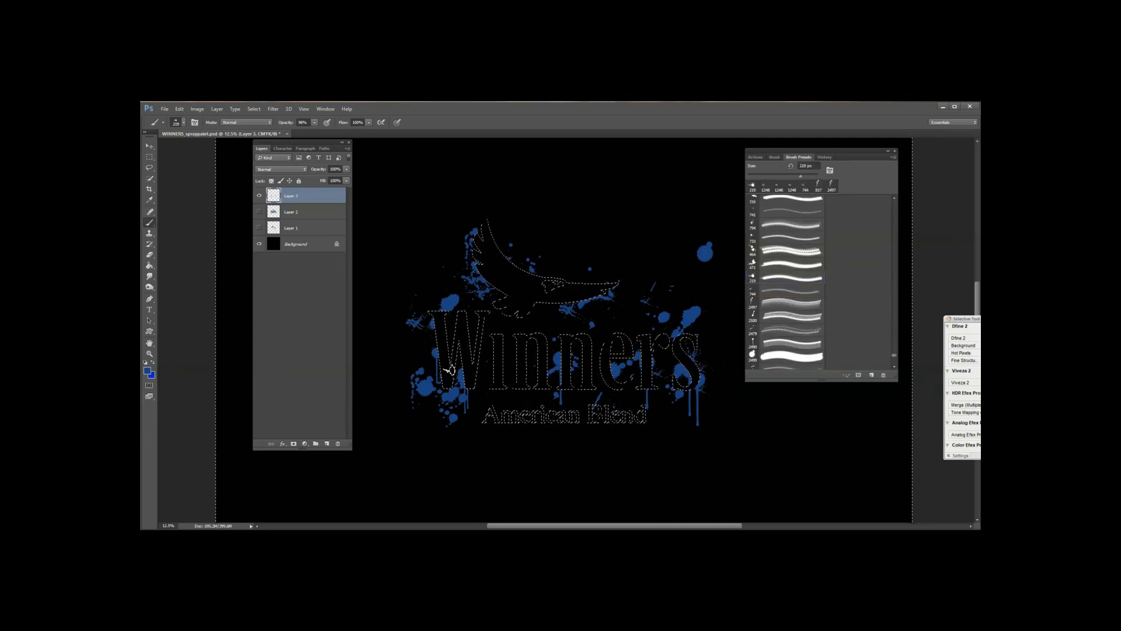
drag(425, 405, 455, 406)
click(592, 323)
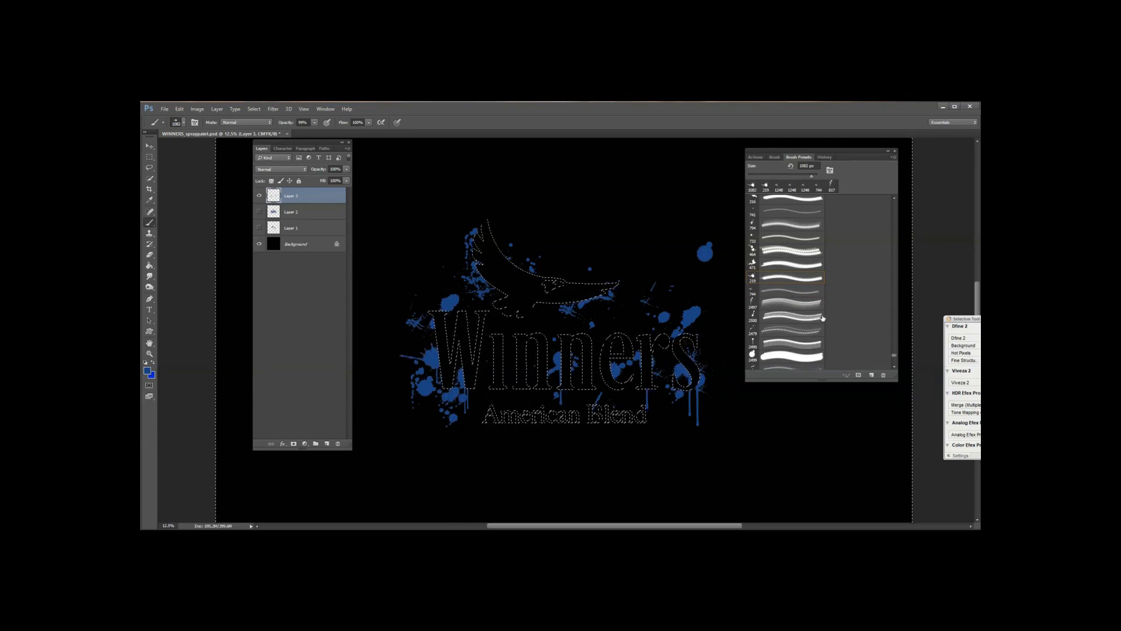
Step: Add splatter above the e with the 471 px preset and around the letters e, r and s with the 794 px preset
click(777, 265)
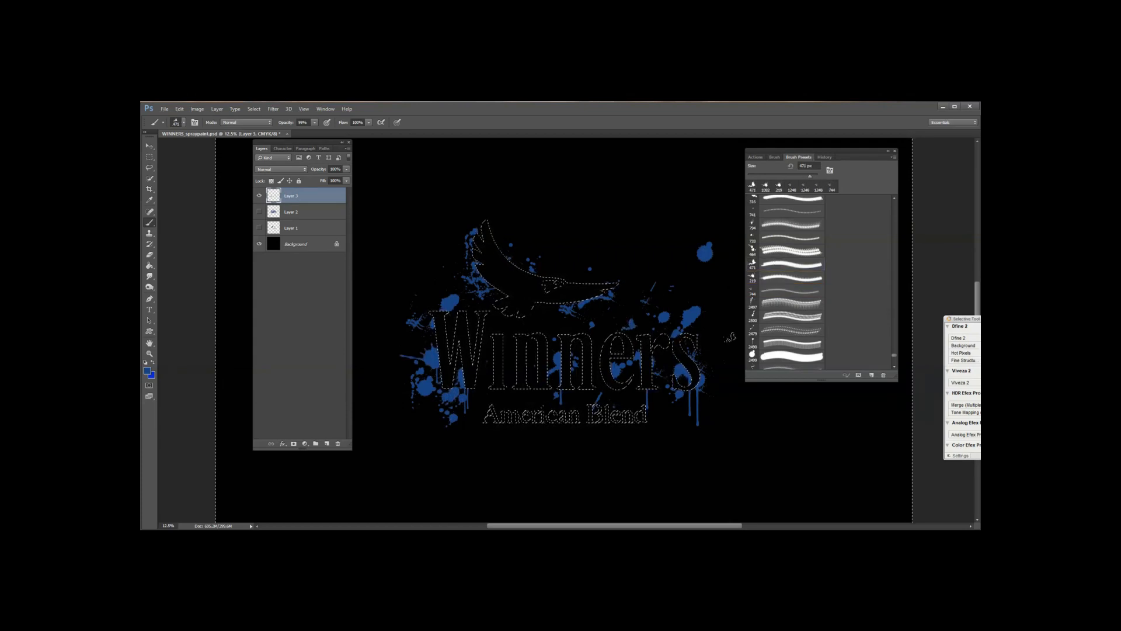
scroll(796, 260, up, 1)
click(783, 220)
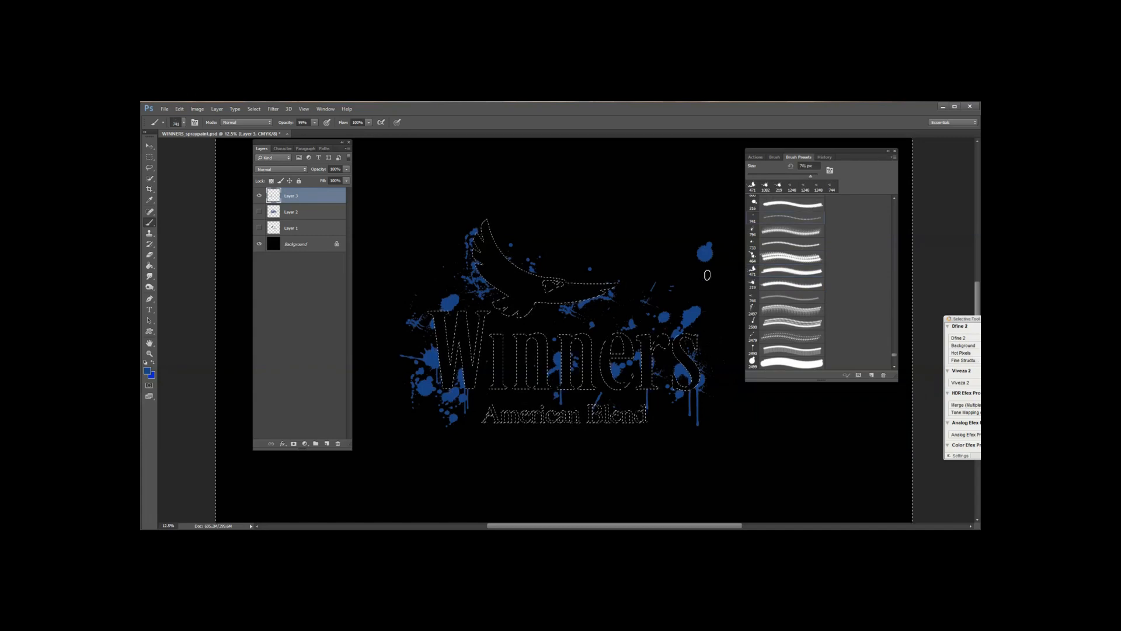
click(779, 230)
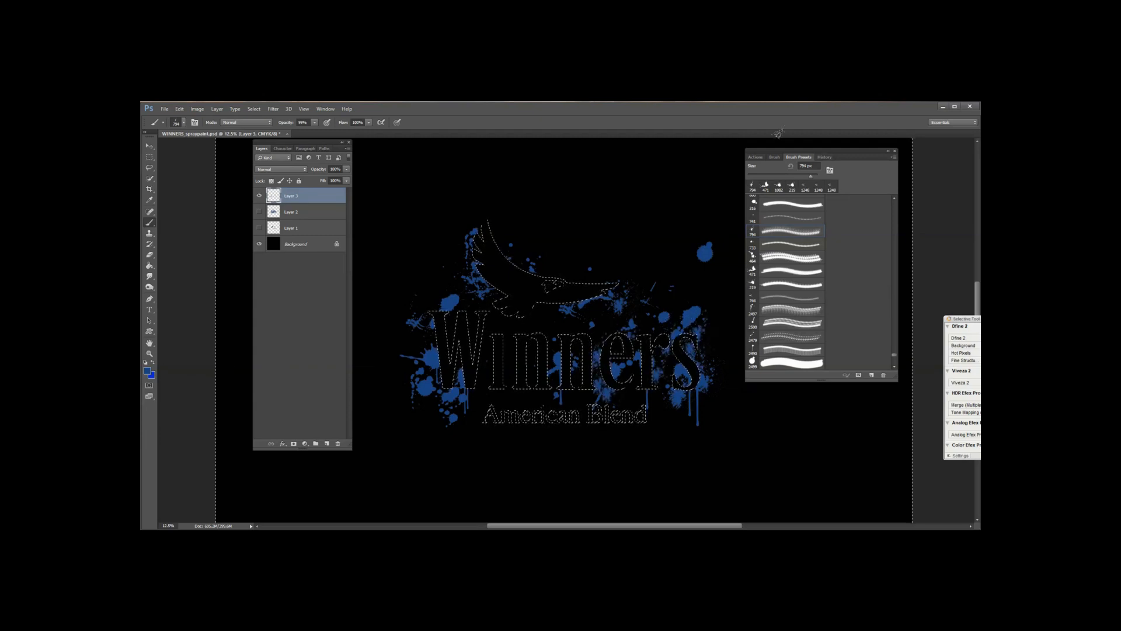
Step: Enable Shape Dynamics for the 794 px splatter brush with 14% Size Jitter, 62% Minimum Diameter and 76% Angle Jitter
double_click(782, 156)
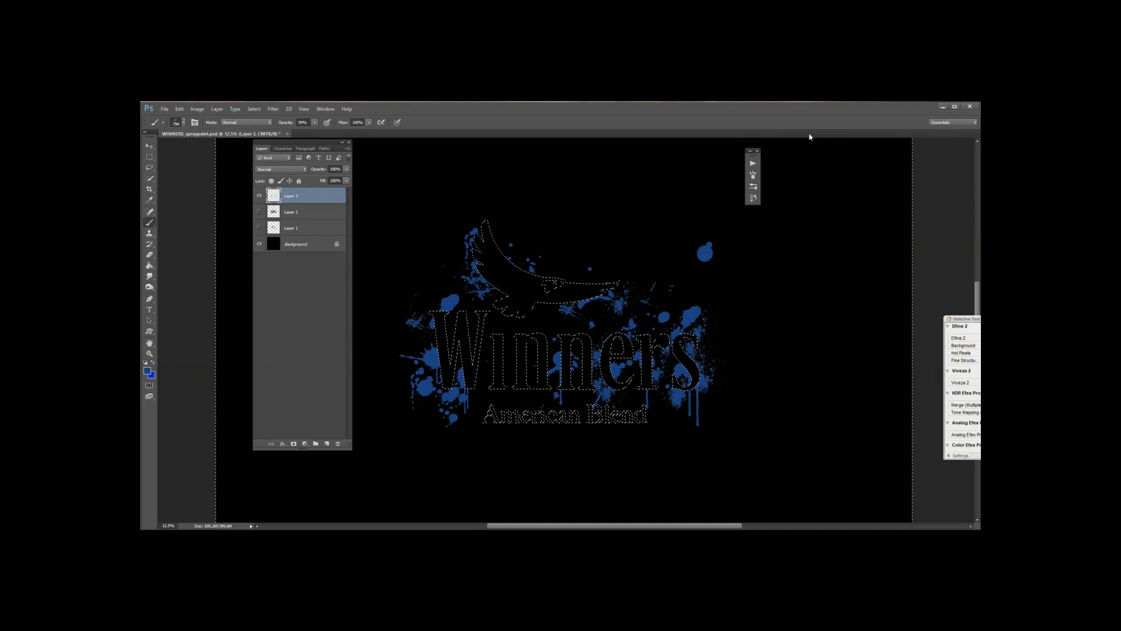
double_click(752, 152)
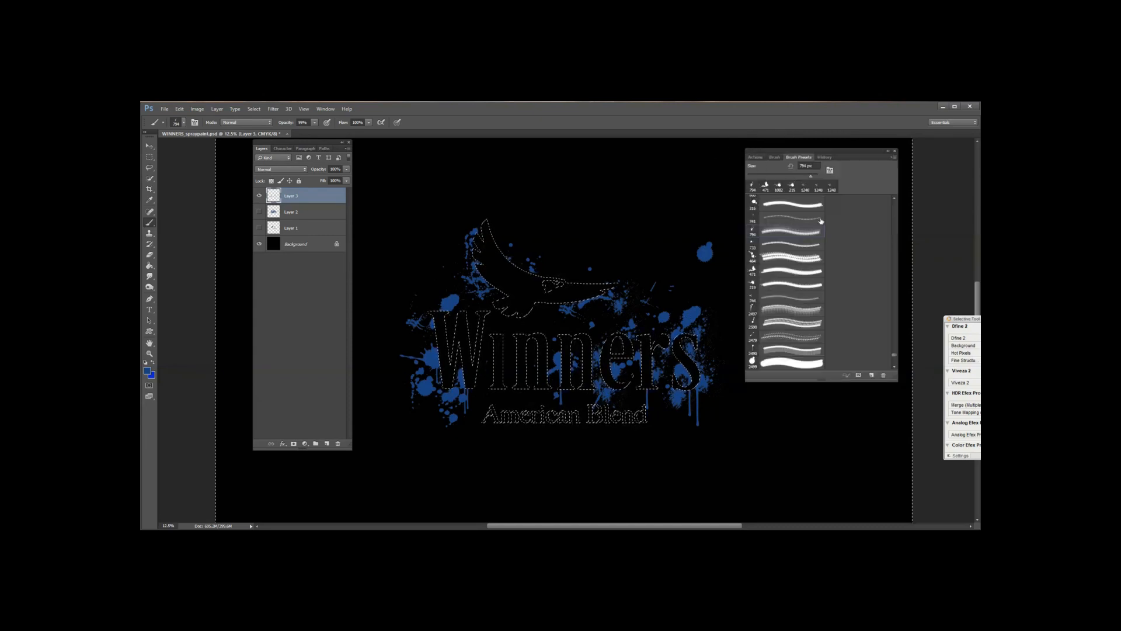
click(773, 157)
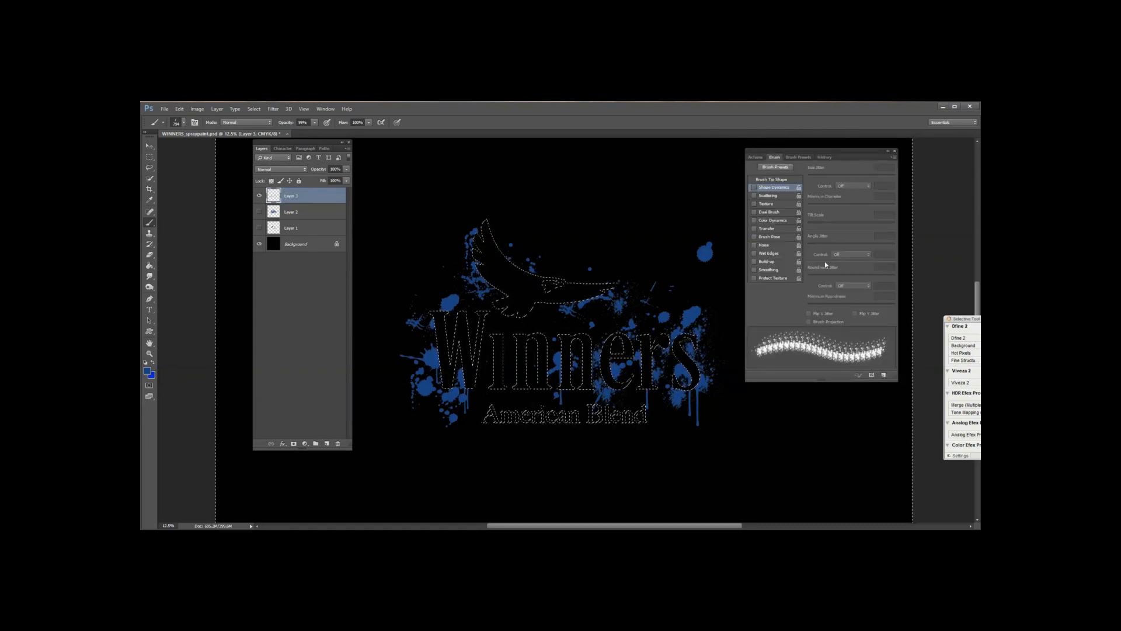
click(762, 187)
mouse_move(808, 176)
mouse_down()
mouse_move(821, 175)
mouse_move(835, 206)
mouse_move(860, 206)
mouse_up()
drag(808, 245, 874, 250)
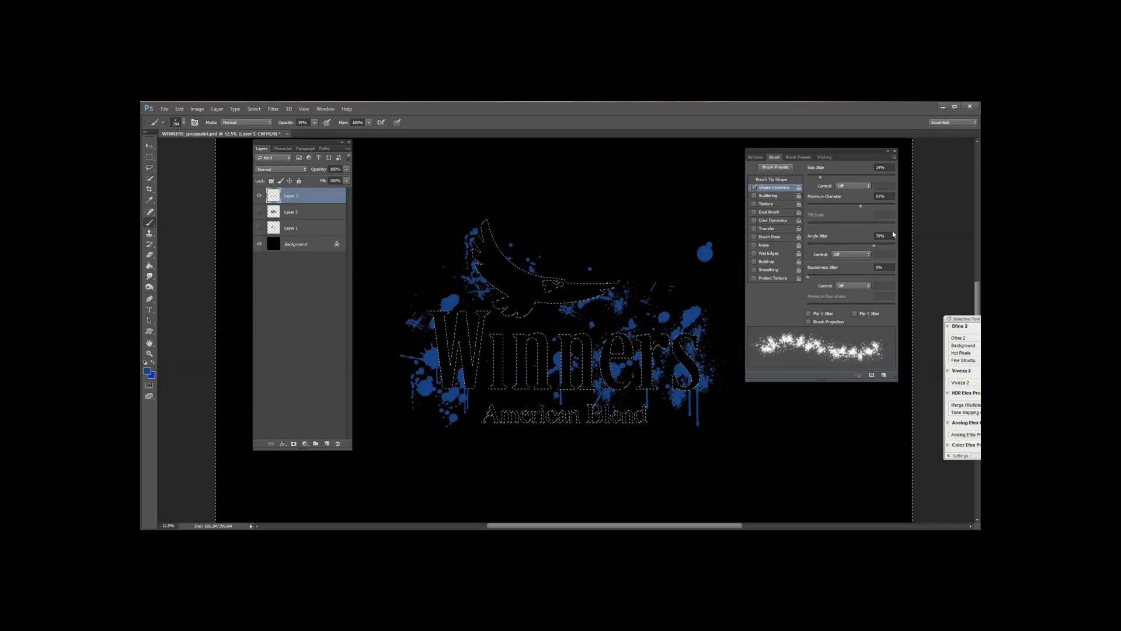
Step: Enlarge the splatter brush and spatter blue paint around the eagle's wings and body
drag(599, 305, 612, 298)
click(567, 265)
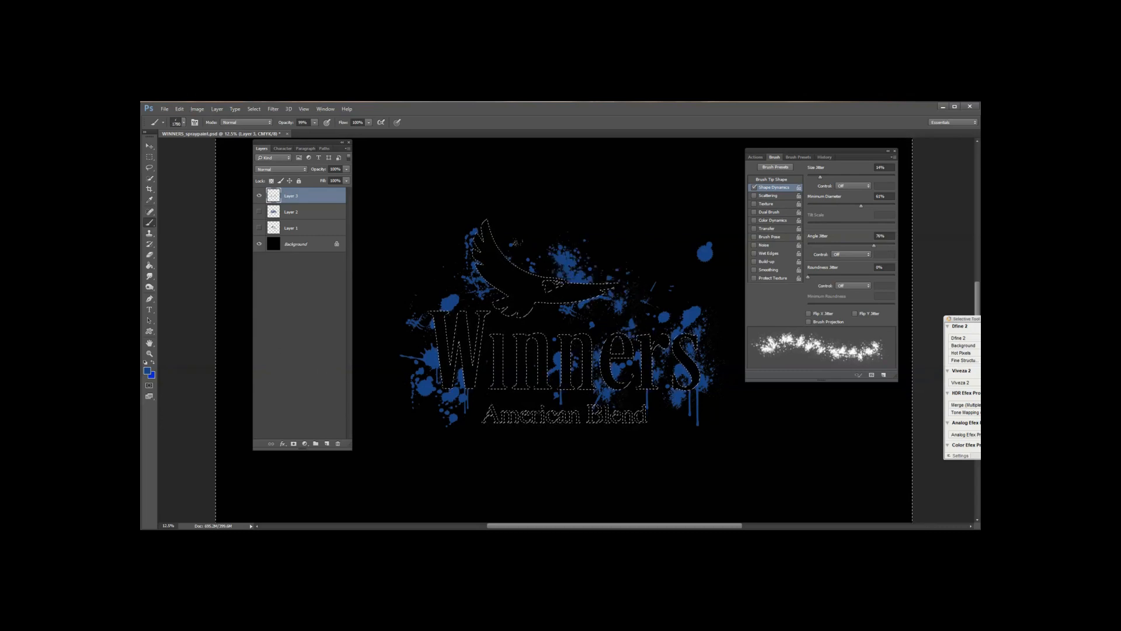
click(508, 245)
click(482, 295)
Step: Fill the area around all the Winners letters with blue splatter, extending it beyond the W and above the final s
click(452, 309)
click(435, 377)
click(482, 371)
click(540, 359)
click(601, 353)
click(674, 345)
click(658, 305)
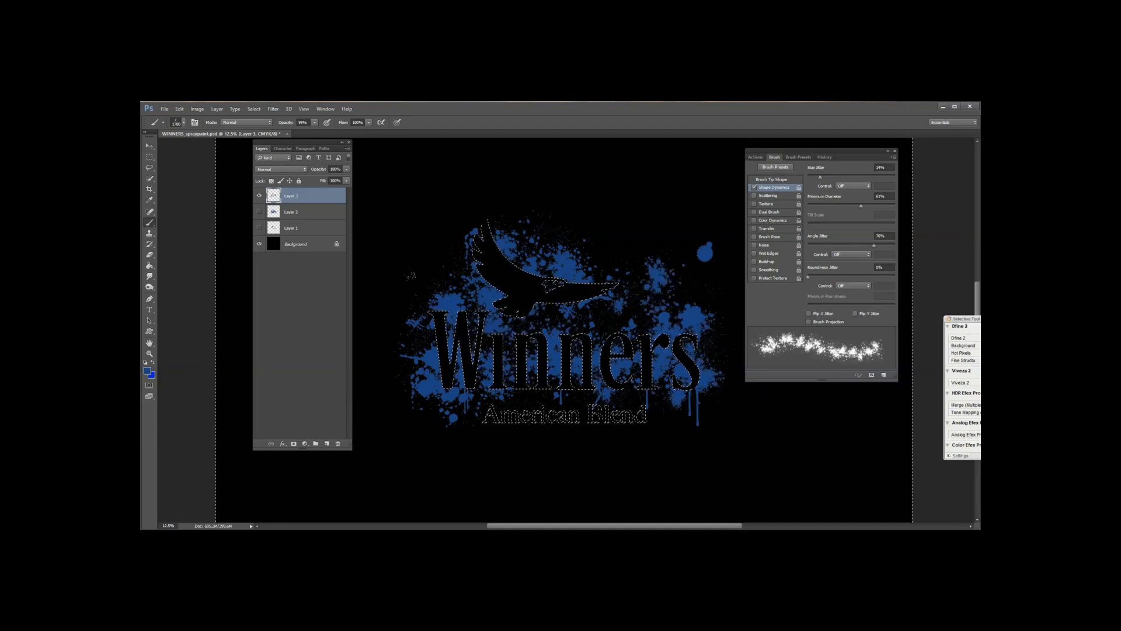
click(410, 357)
click(421, 406)
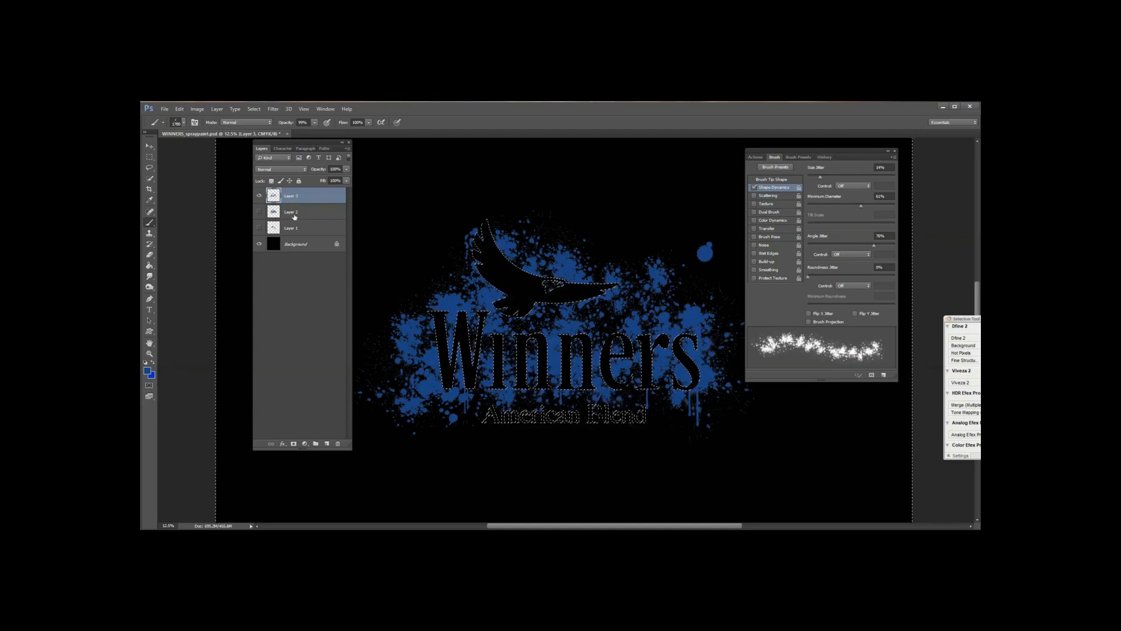
Step: Show the logo on Layer 1, sample the red of the American Blend text, and create a new layer for red paint
click(259, 228)
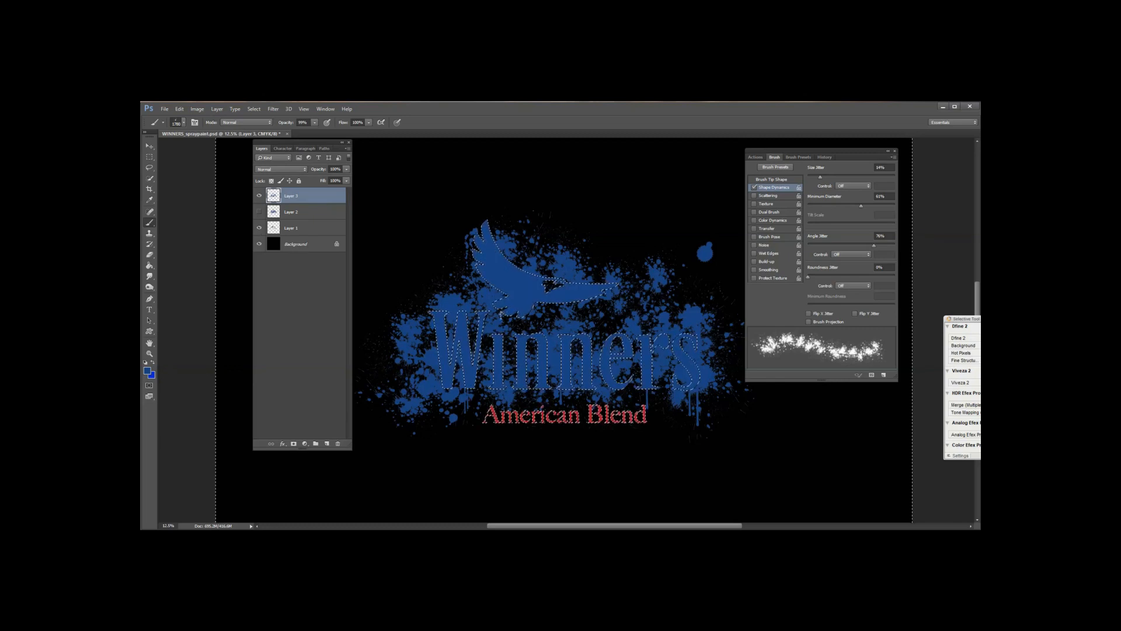
key(i)
click(485, 419)
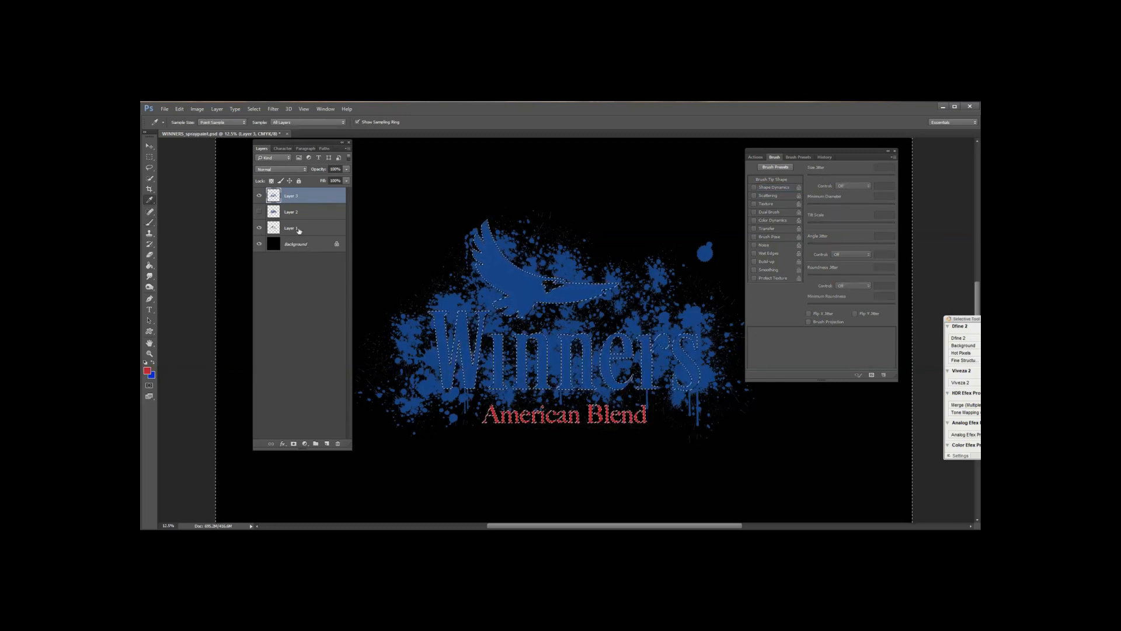
click(327, 444)
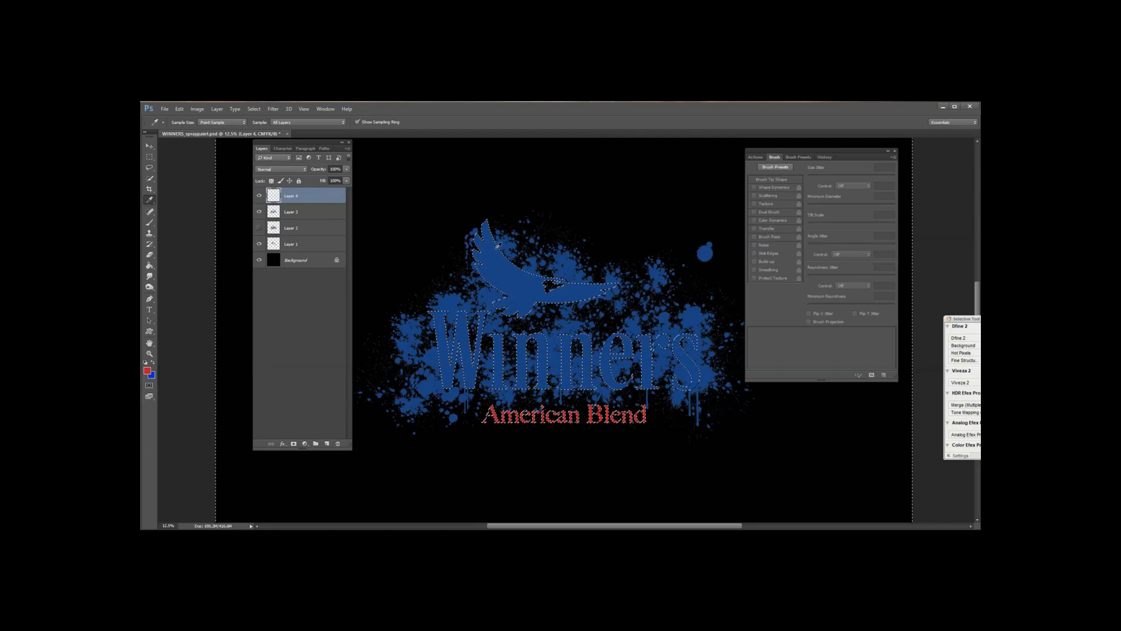
Step: Return to the Brush tool, stamp red splatter over the A of American Blend, and keep Layer 3 shown with Layers 1 and 2 hidden
click(788, 158)
click(774, 157)
key(b)
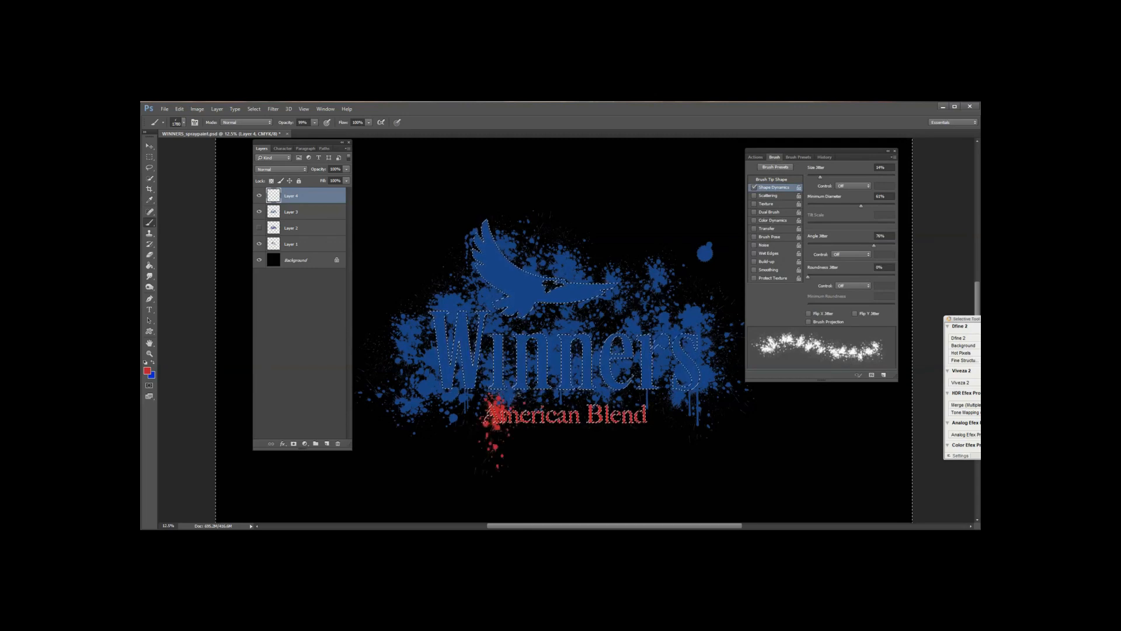
click(259, 212)
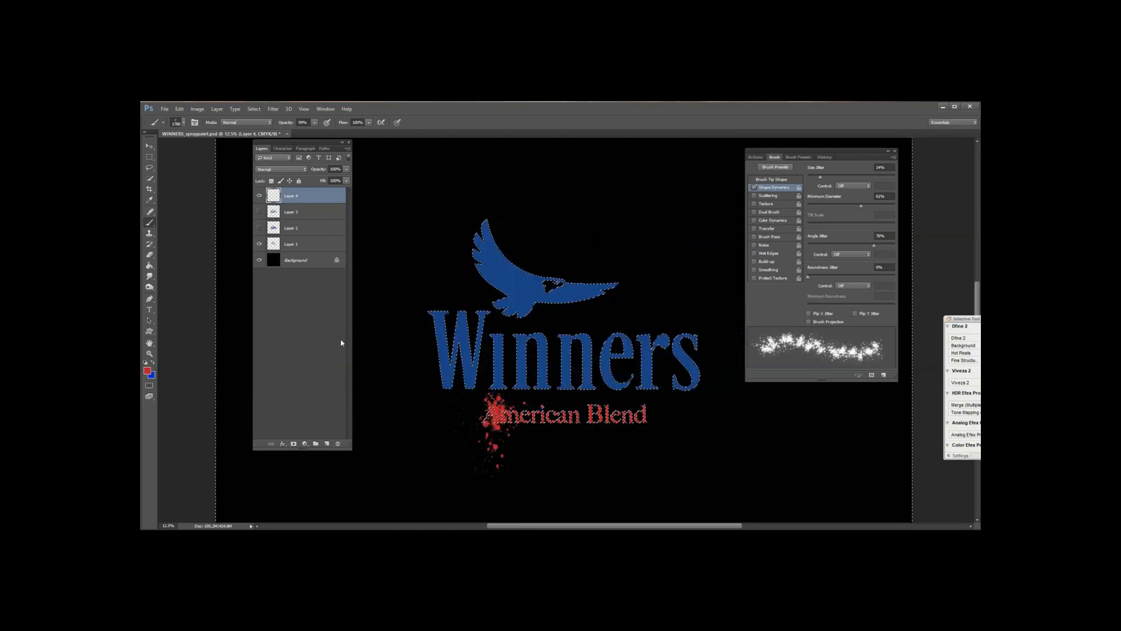
click(259, 212)
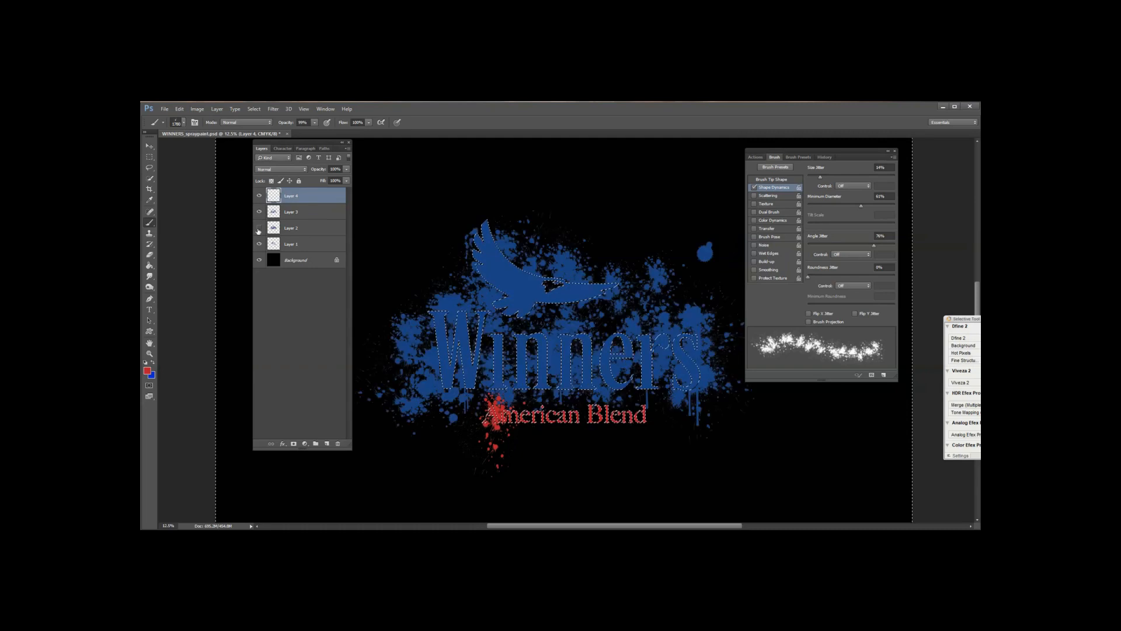
click(259, 228)
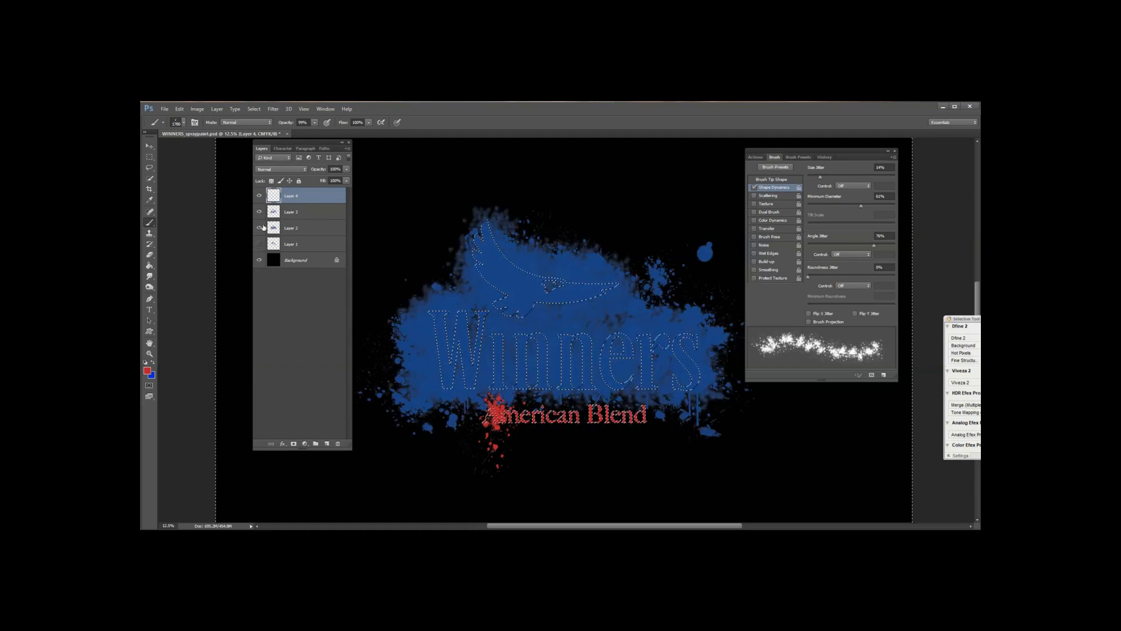
drag(260, 227, 260, 243)
Step: Reduce the splatter brush and spatter red paint around the whole American Blend text on the new layer
mouse_move(494, 374)
mouse_down()
mouse_move(540, 450)
mouse_move(589, 423)
mouse_up()
key(bracketleft)
key(bracketleft)
key(bracketleft)
key(bracketleft)
key(bracketleft)
key(bracketleft)
key(bracketleft)
key(bracketleft)
click(517, 406)
mouse_move(486, 417)
mouse_down()
mouse_move(643, 404)
mouse_move(628, 409)
mouse_move(639, 429)
mouse_move(593, 425)
mouse_move(606, 423)
mouse_move(587, 409)
mouse_move(495, 425)
mouse_move(526, 433)
mouse_move(516, 437)
mouse_move(599, 416)
mouse_move(451, 400)
mouse_move(477, 436)
mouse_move(630, 433)
mouse_move(535, 434)
mouse_up()
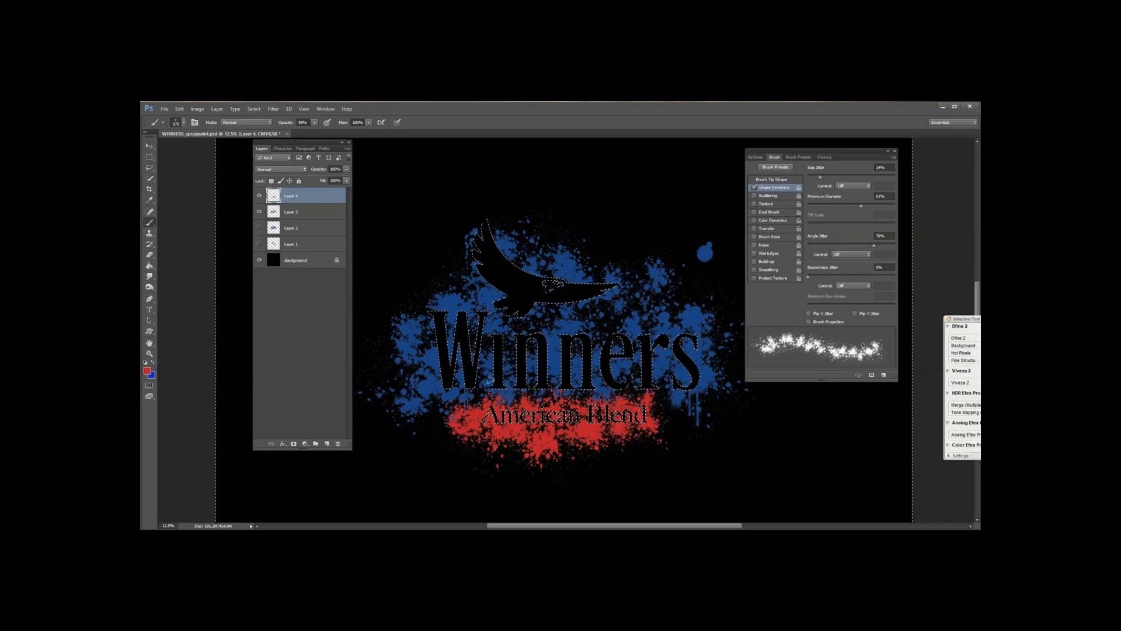
Step: Choose a drip brush from the brush presets and stamp a red drip below the red splatter beneath Blend
click(794, 159)
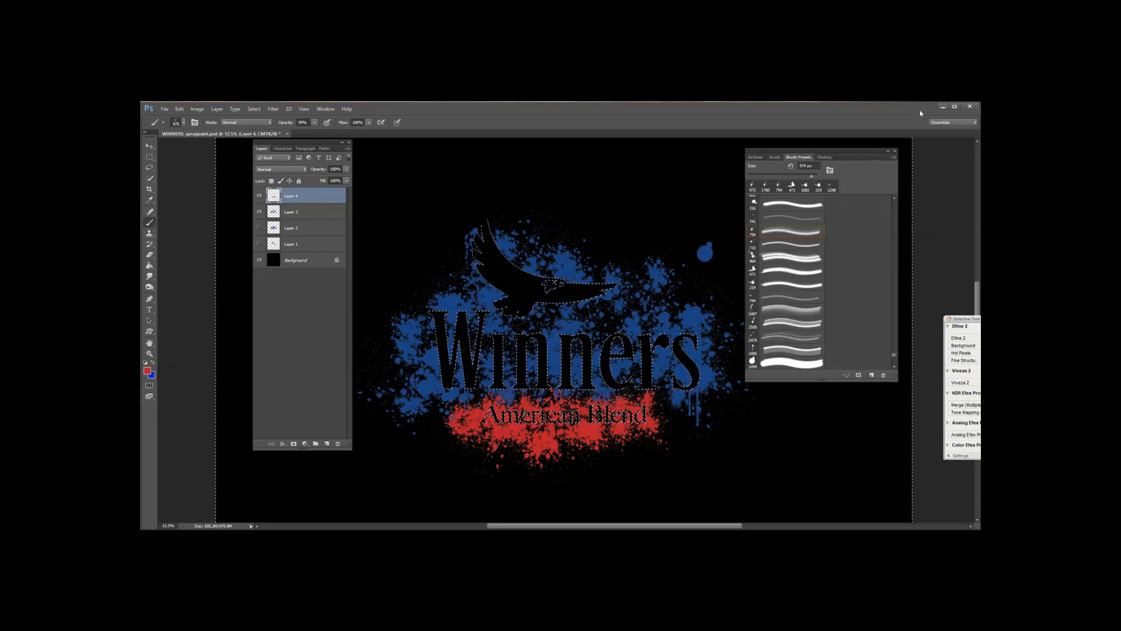
scroll(759, 245, up, 3)
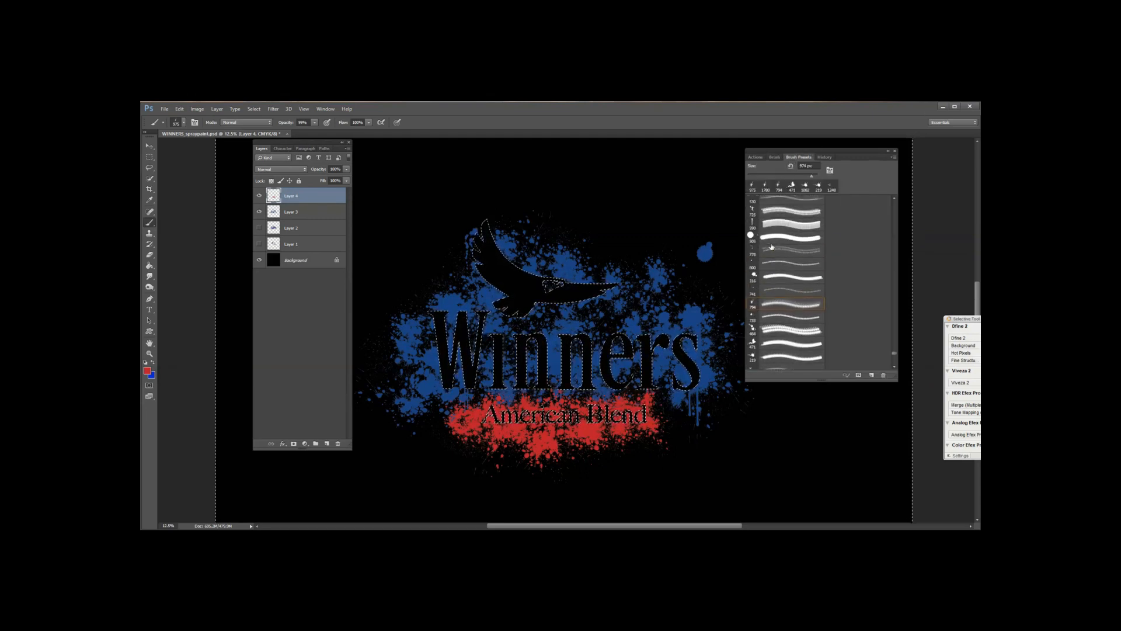
click(769, 249)
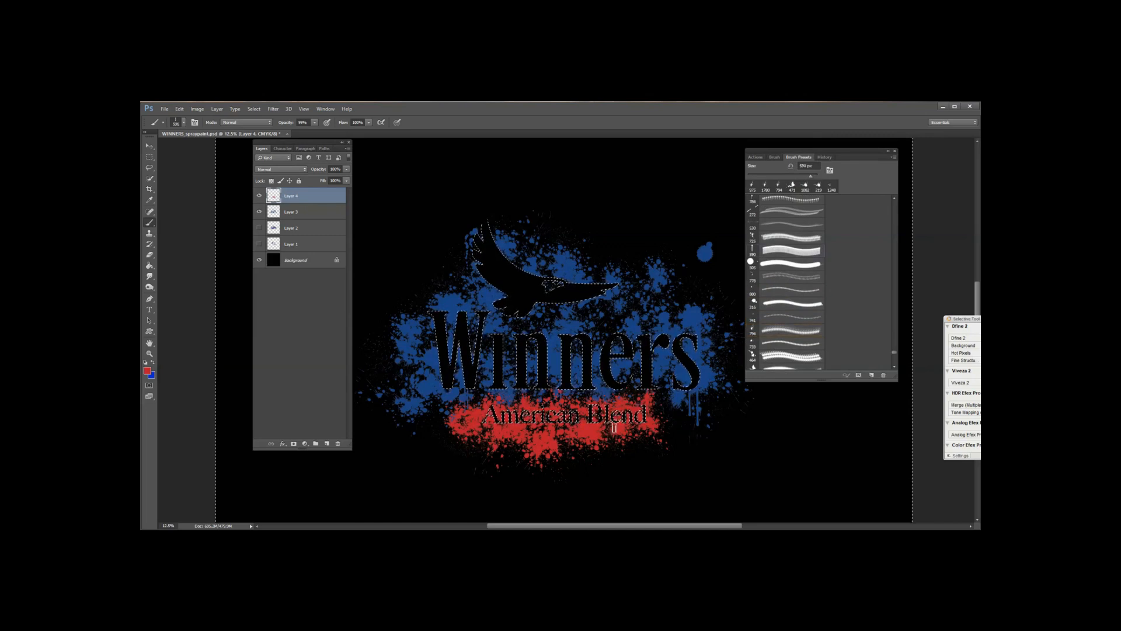
click(591, 441)
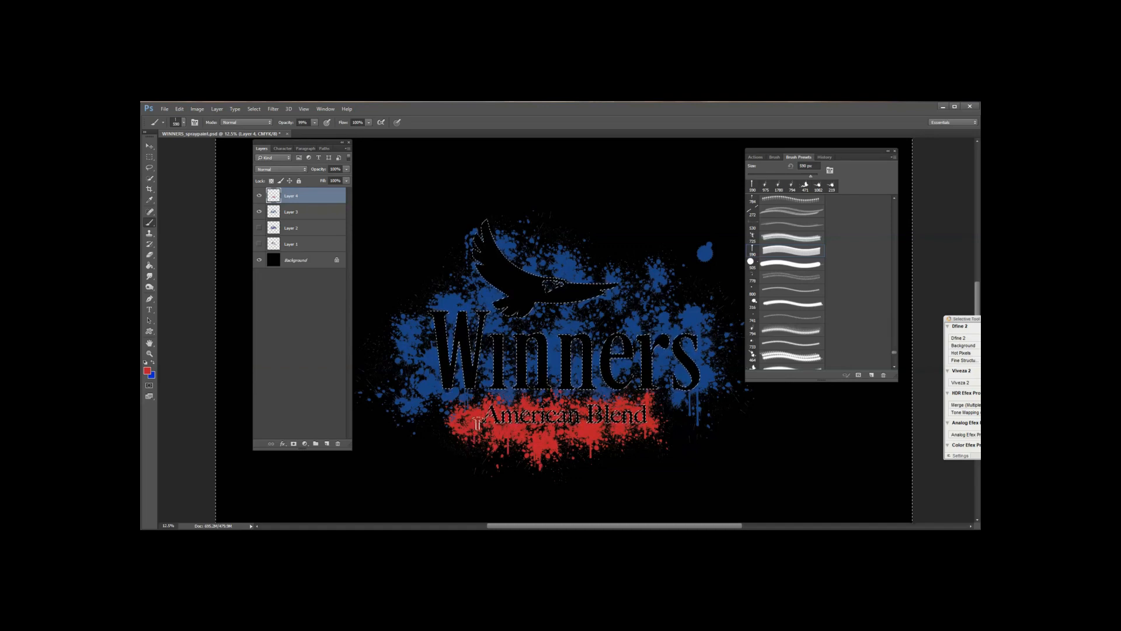
Step: Choose a wider drip brush, reduce its size, and stamp red drips below the end of Blend
scroll(793, 257, up, 5)
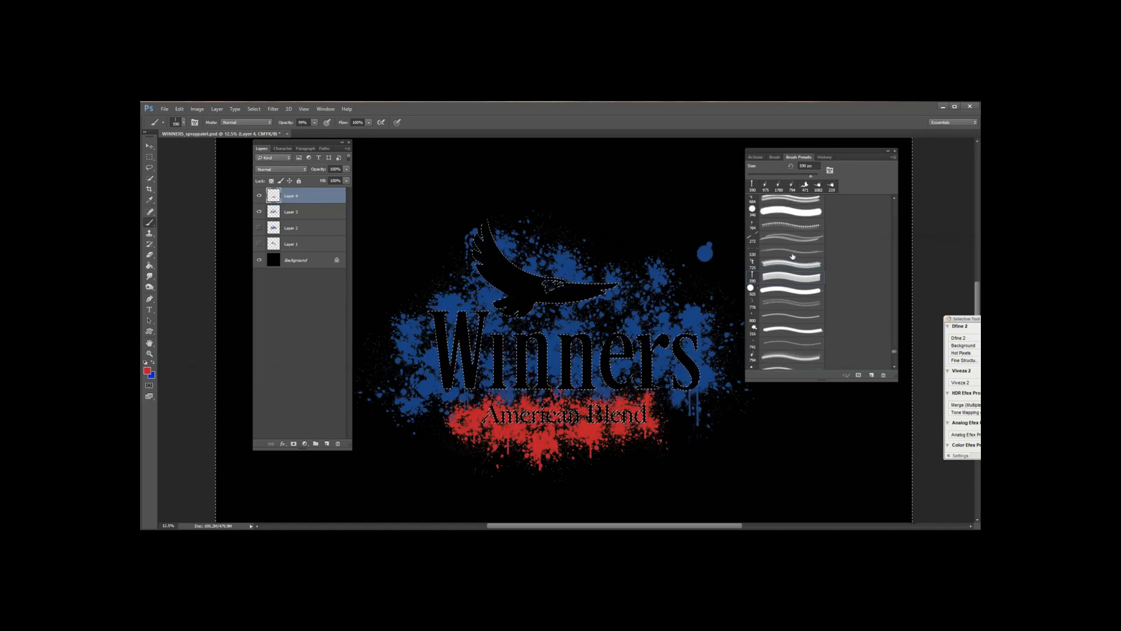
scroll(793, 257, up, 5)
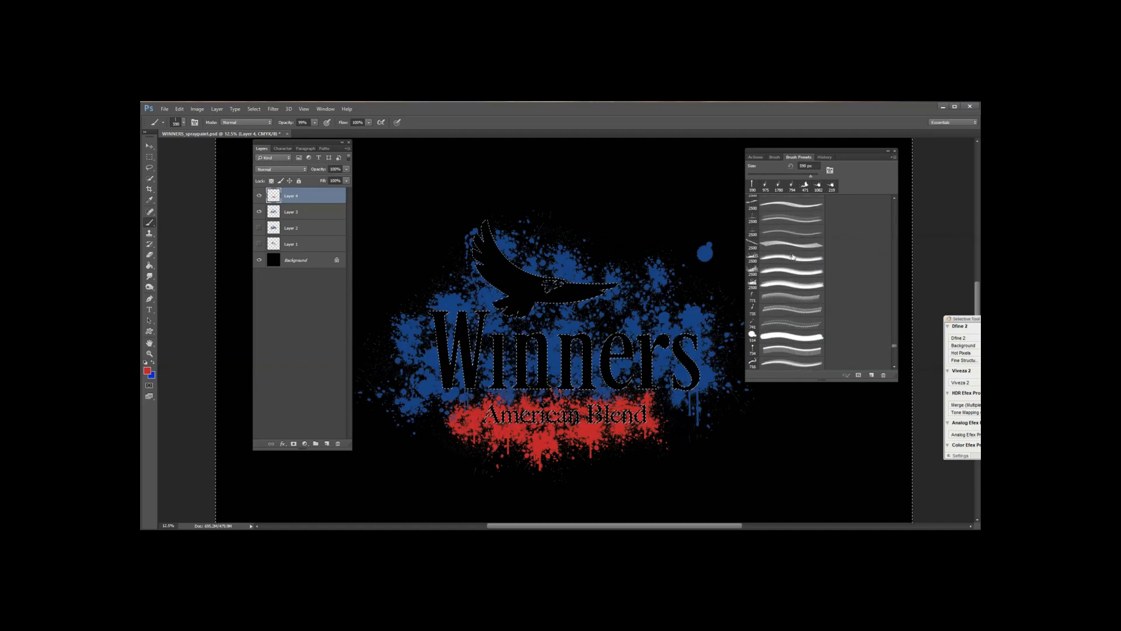
scroll(793, 257, up, 5)
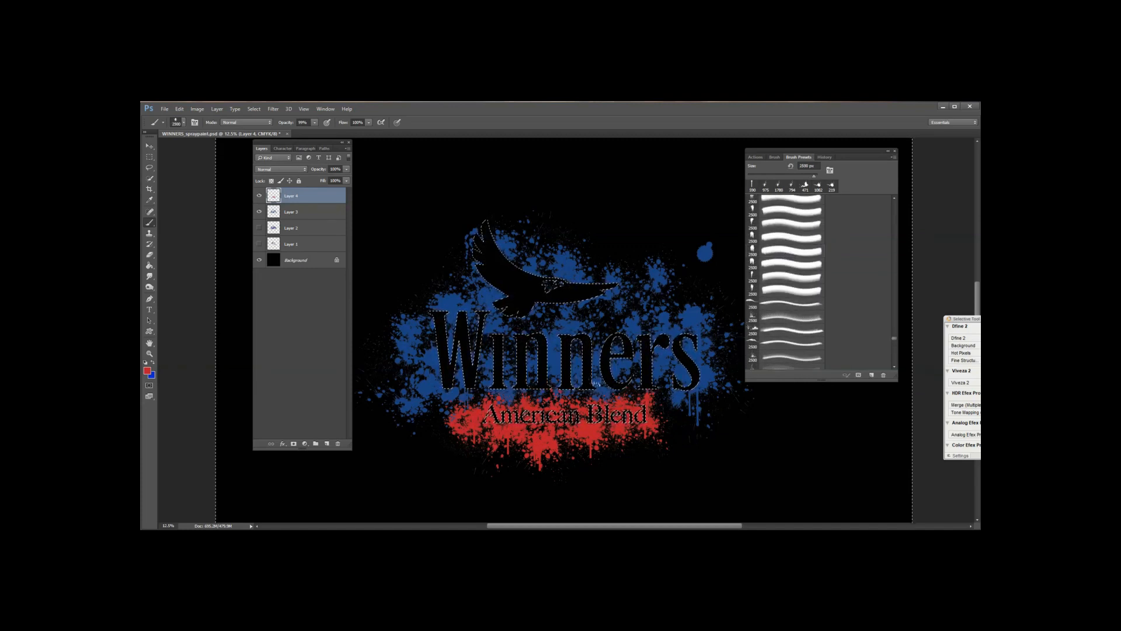
drag(646, 450, 593, 467)
click(623, 423)
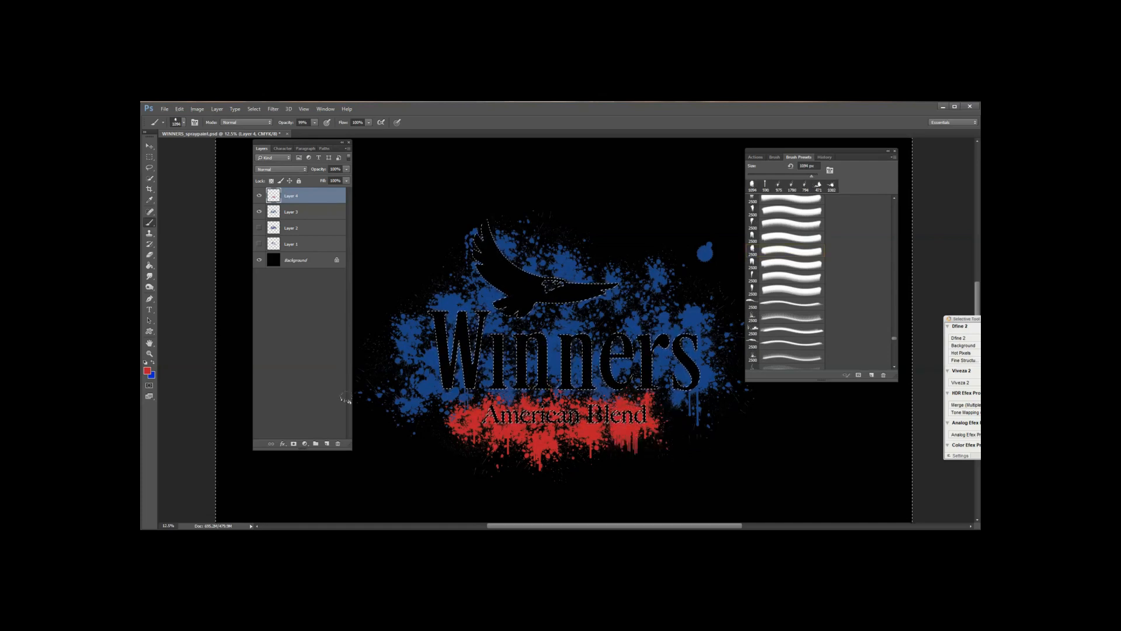
Step: Resize the drip brush and stamp red drips into the splatter below the start of American
click(473, 425)
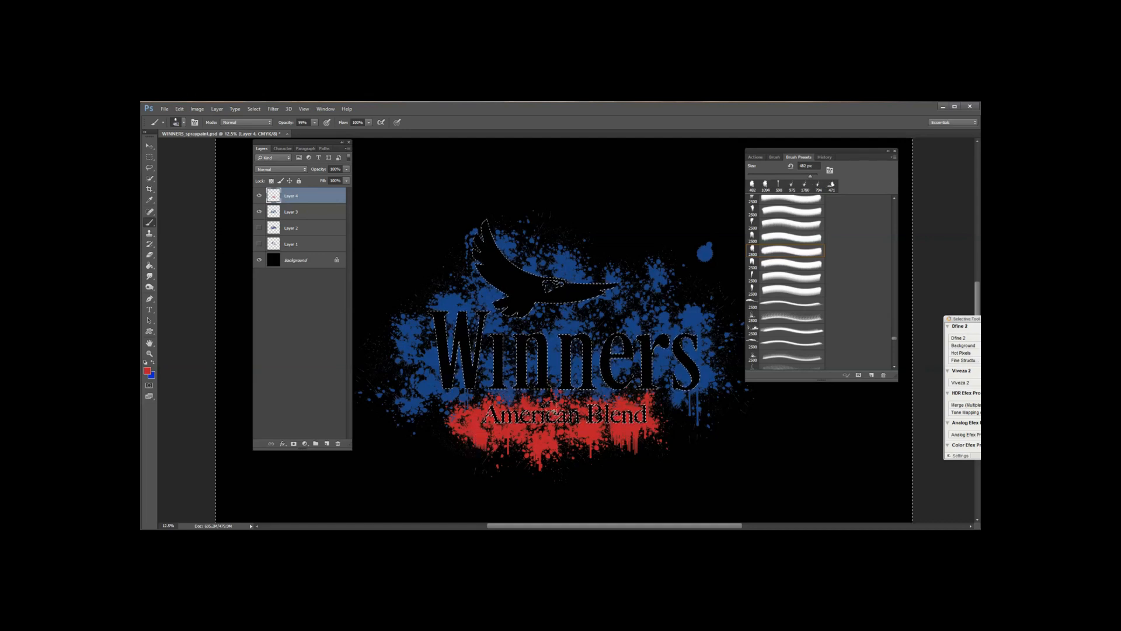
drag(491, 439, 496, 440)
click(480, 426)
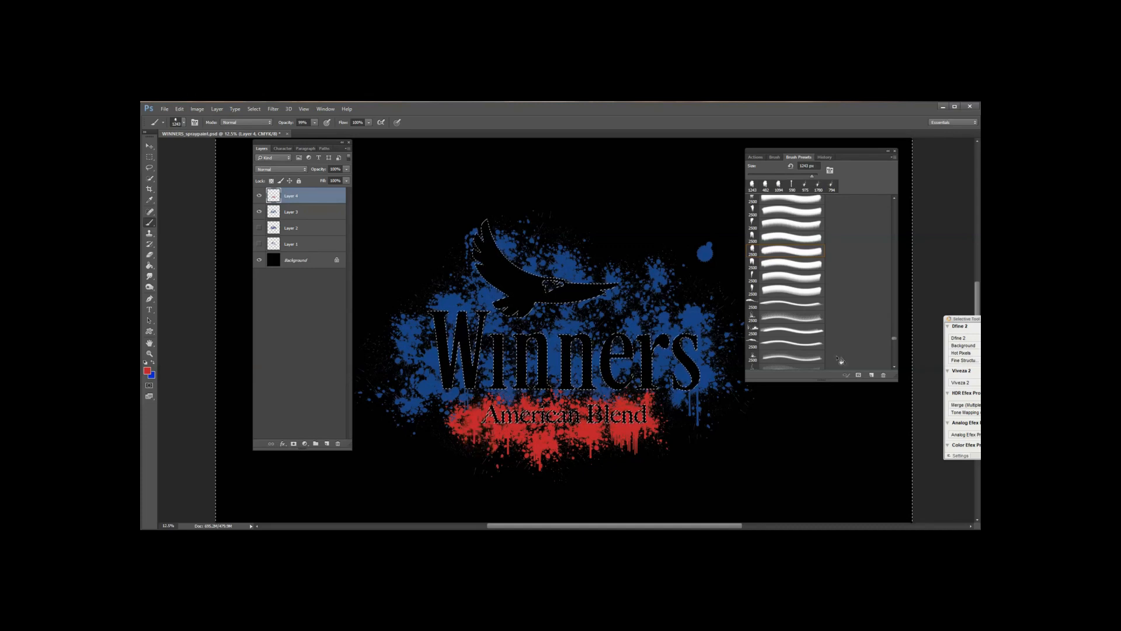
Step: Switch to another drip brush, reduce it to 980 px, and stamp short red drips below both ends of the American Blend splatter
scroll(811, 273, up, 5)
click(779, 241)
scroll(780, 242, up, 1)
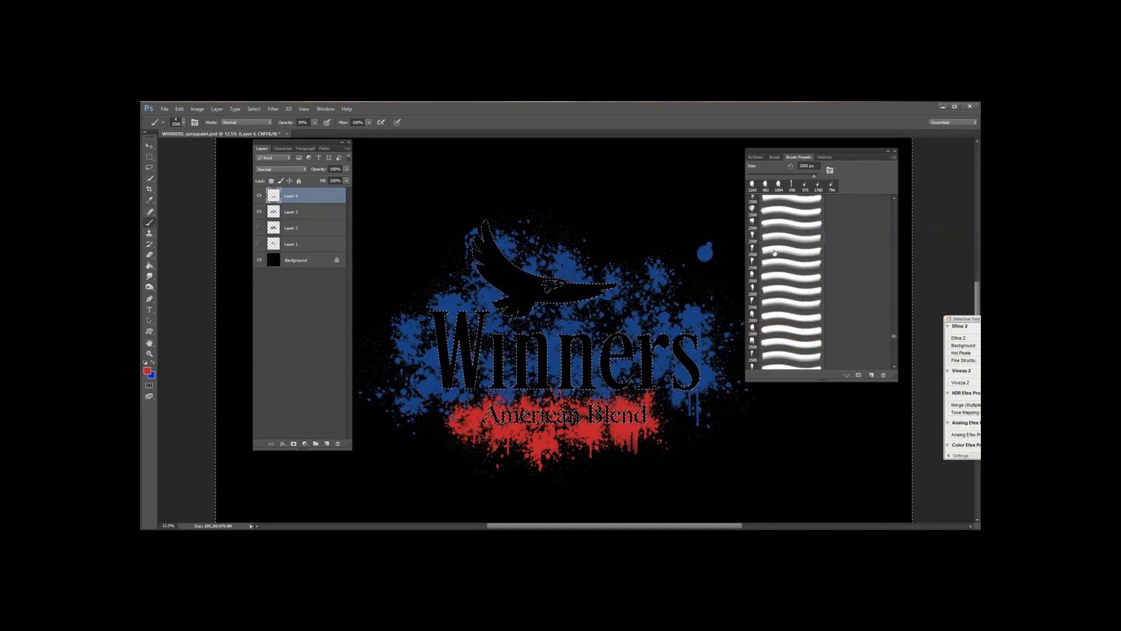
mouse_move(488, 431)
mouse_down()
mouse_move(440, 455)
mouse_move(463, 444)
mouse_up()
click(471, 409)
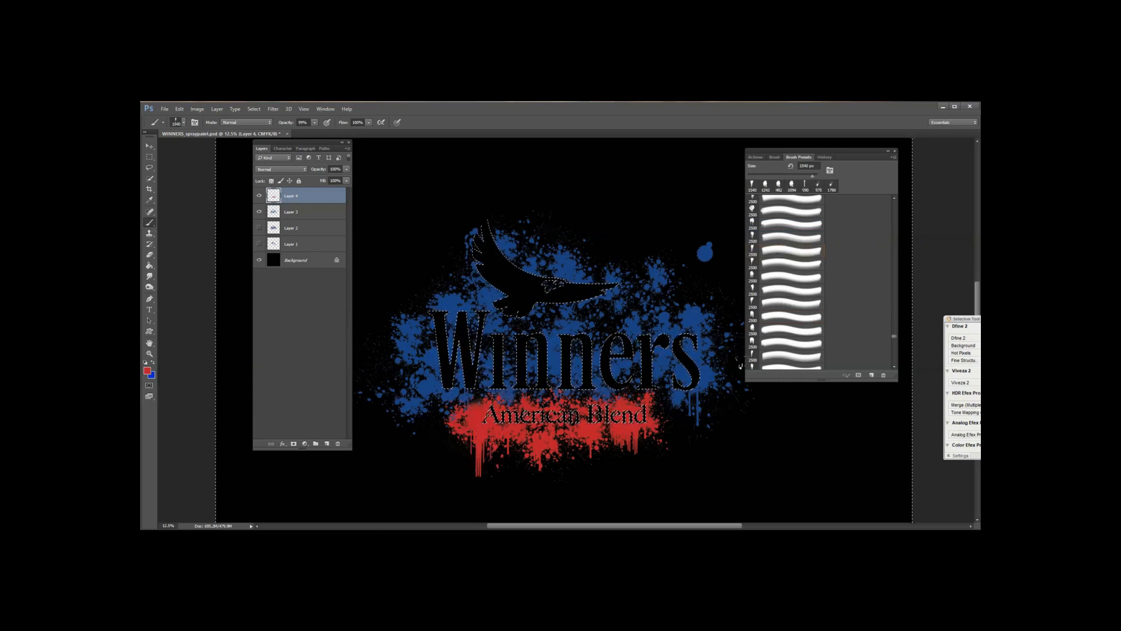
drag(506, 460, 480, 475)
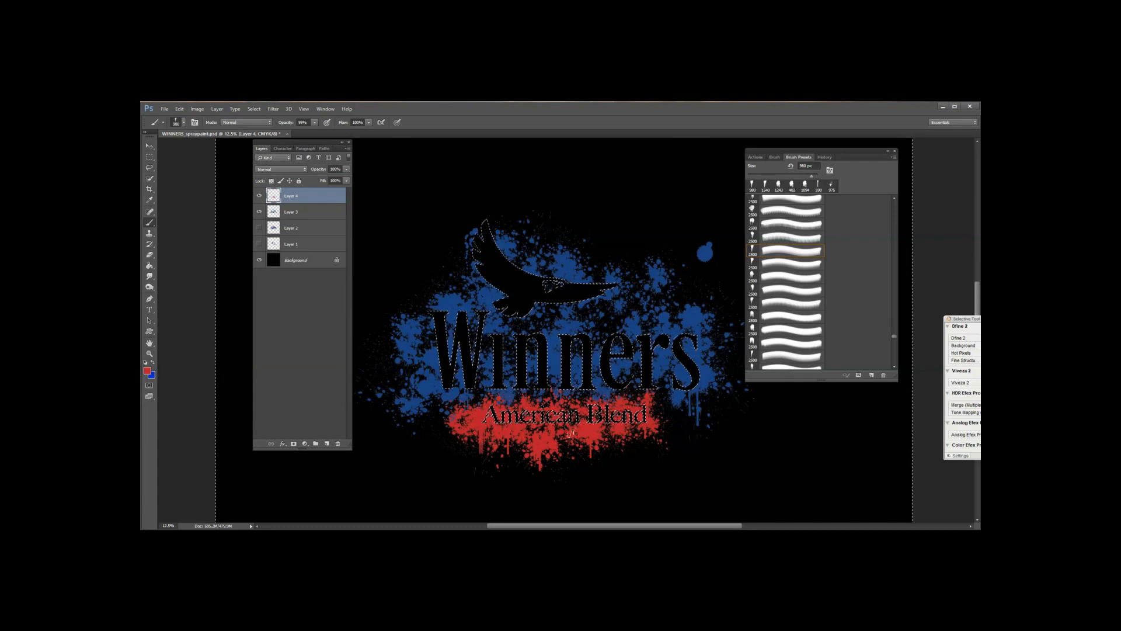
Step: Choose another 2500 px drip brush preset and move Layer 3 above Layer 4 in the layer stack
scroll(790, 267, up, 3)
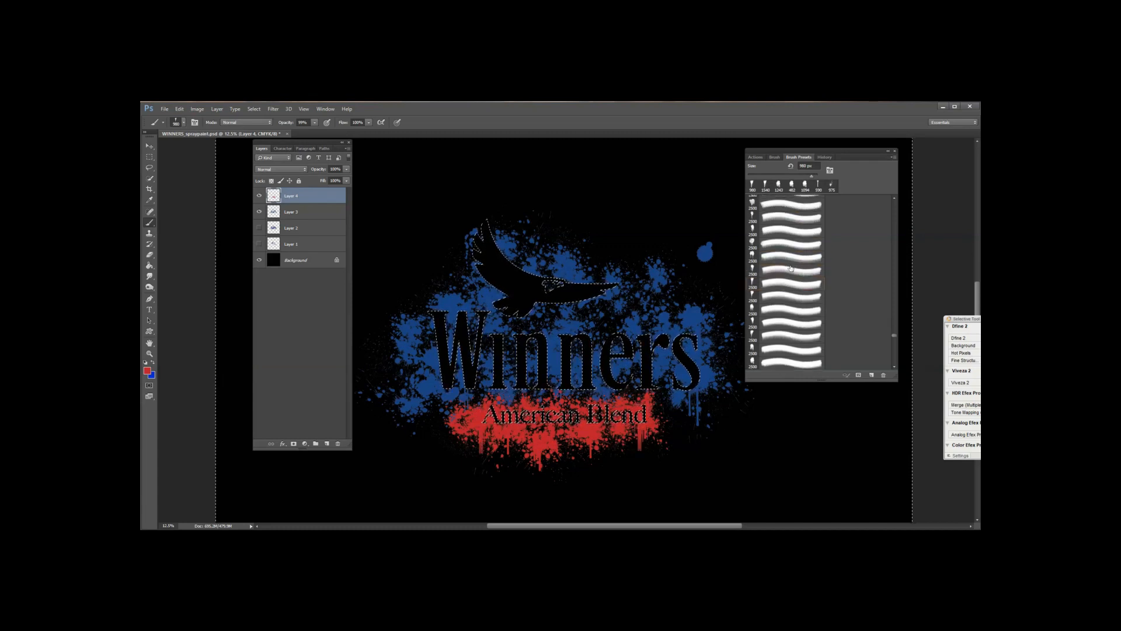
scroll(791, 267, up, 2)
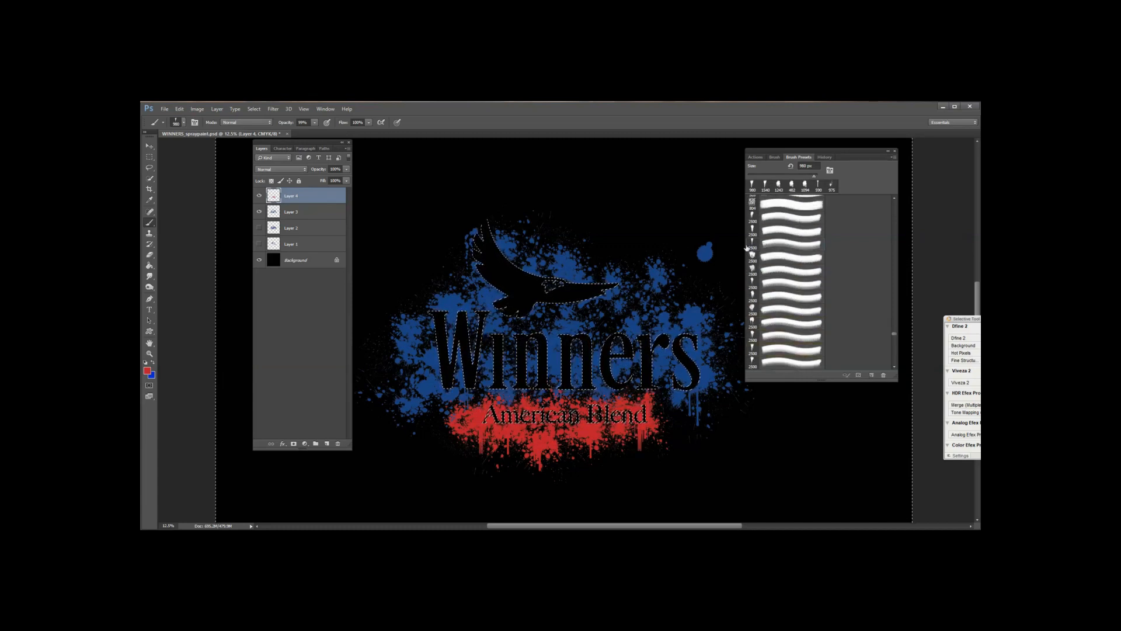
scroll(782, 274, down, 2)
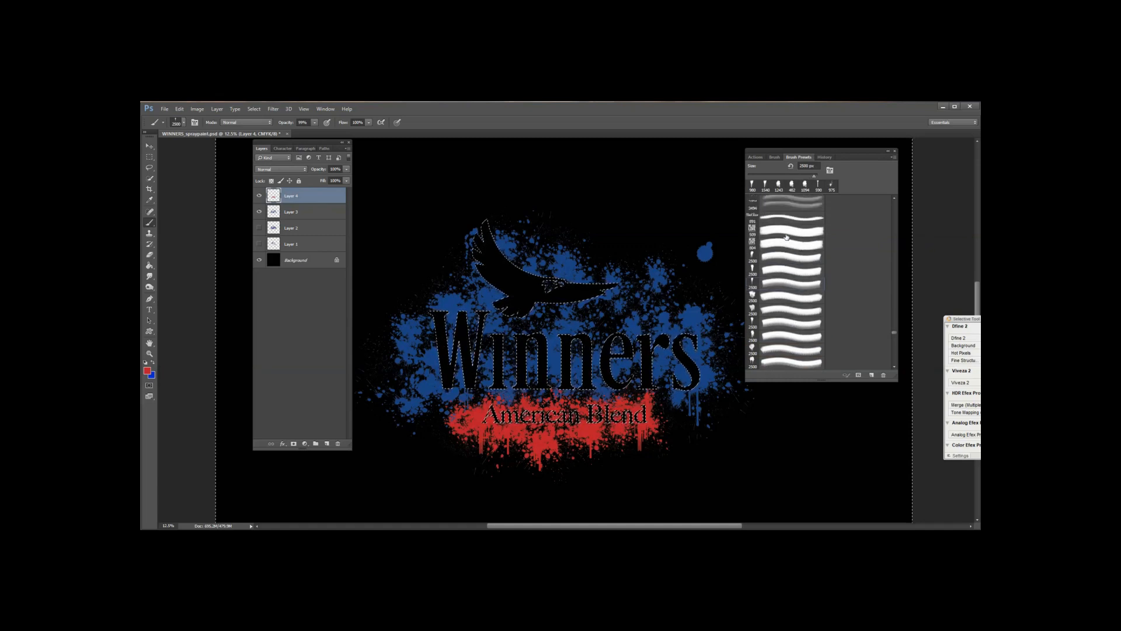
scroll(778, 330, down, 1)
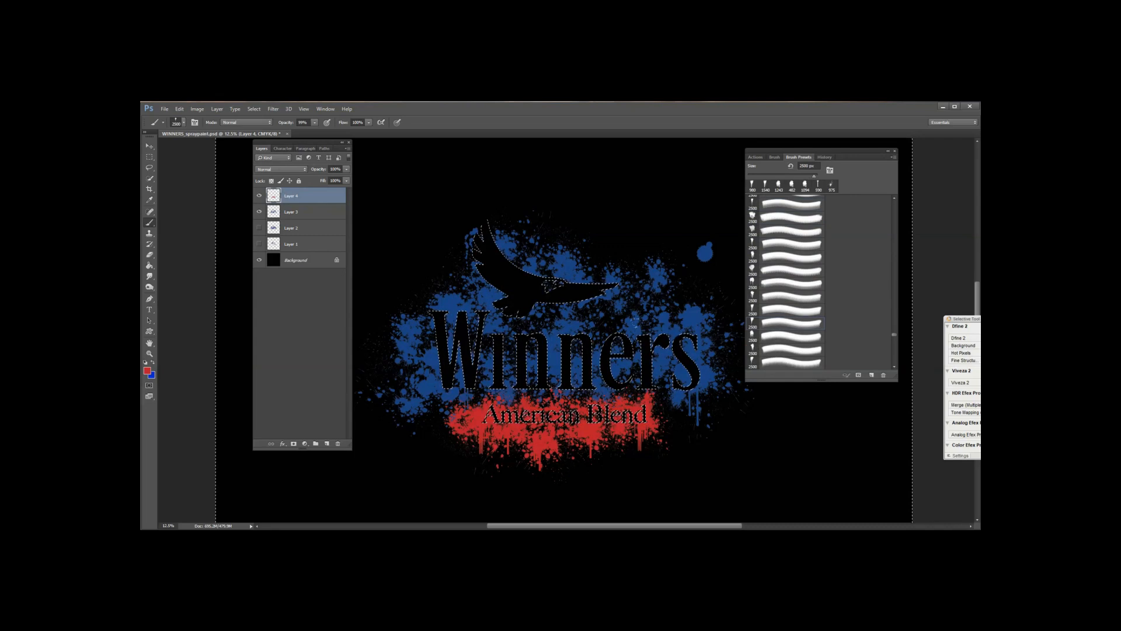
click(293, 213)
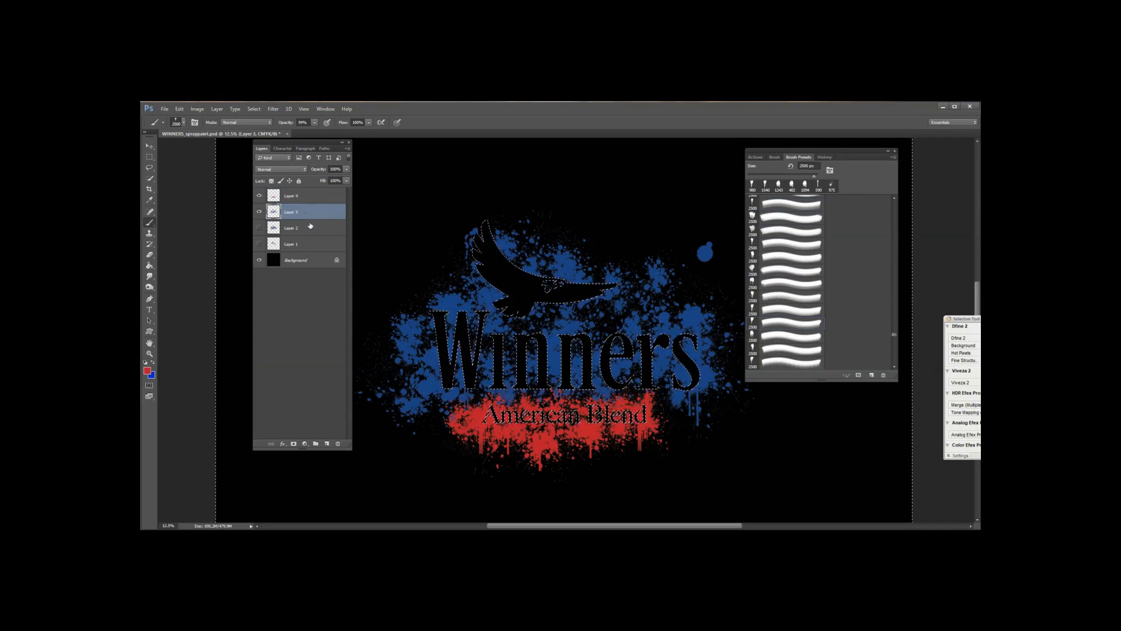
drag(302, 210, 304, 190)
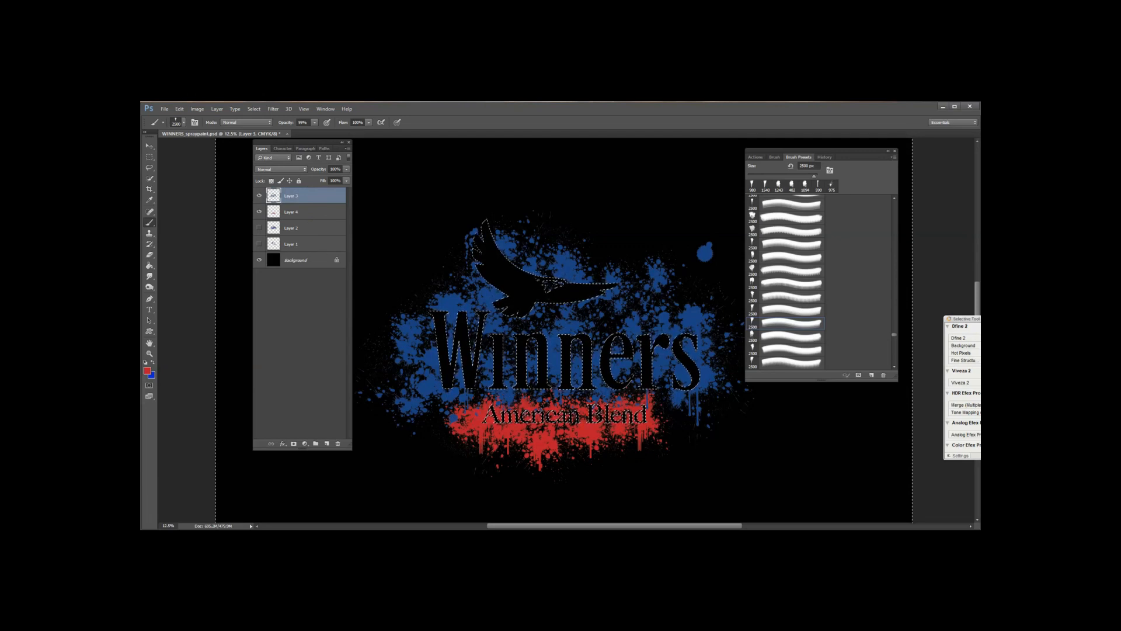
Step: Sample the blue of the Winners splatter, return to the Brush tool, and stamp blue drips below the W and the final s
key(i)
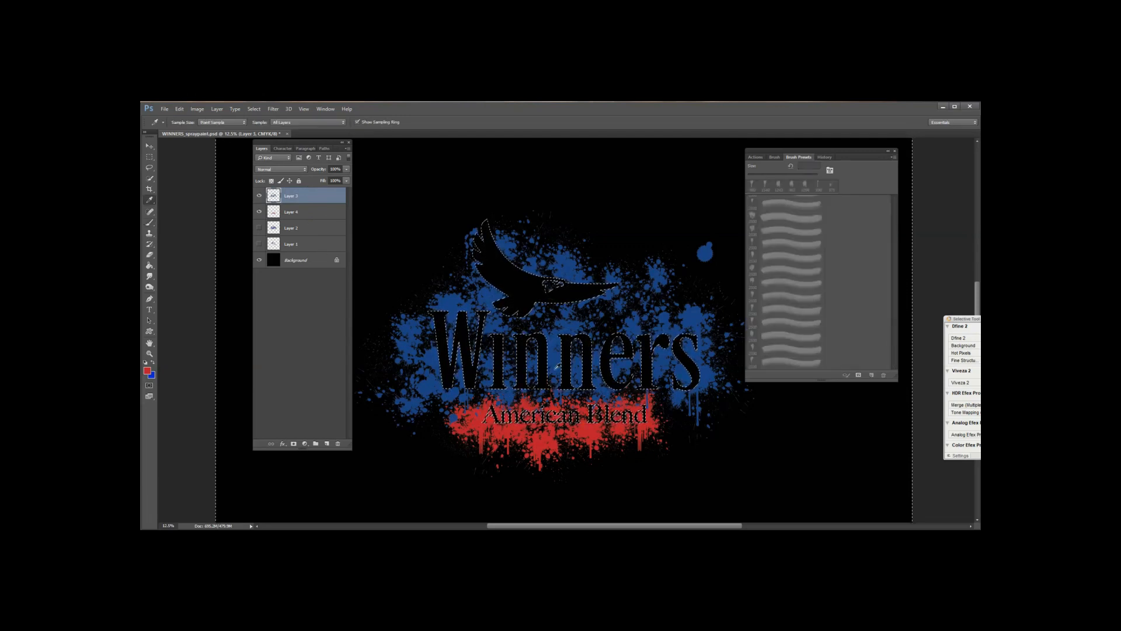
key(b)
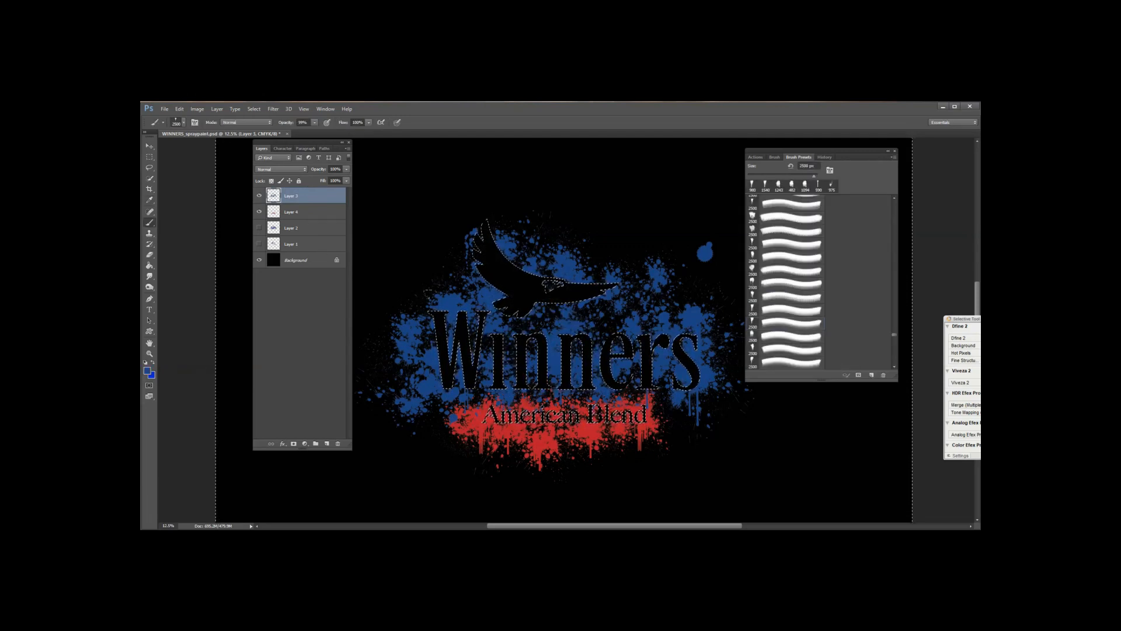
click(498, 345)
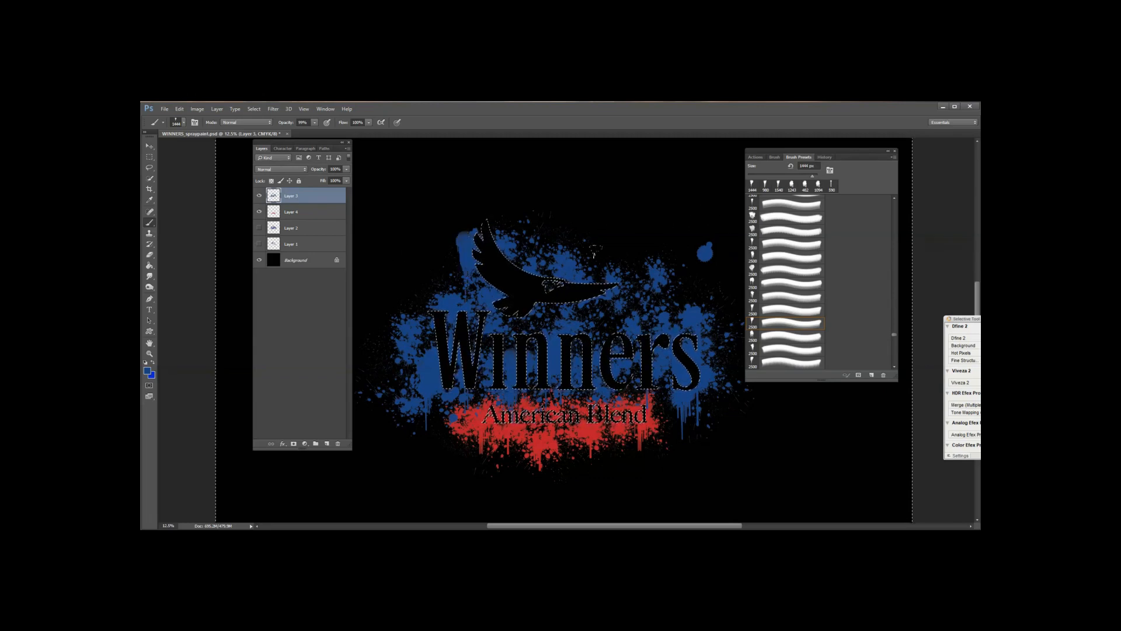
Step: Try two other splash brushes in blue above the eagle and beside its raised wing
scroll(802, 285, down, 5)
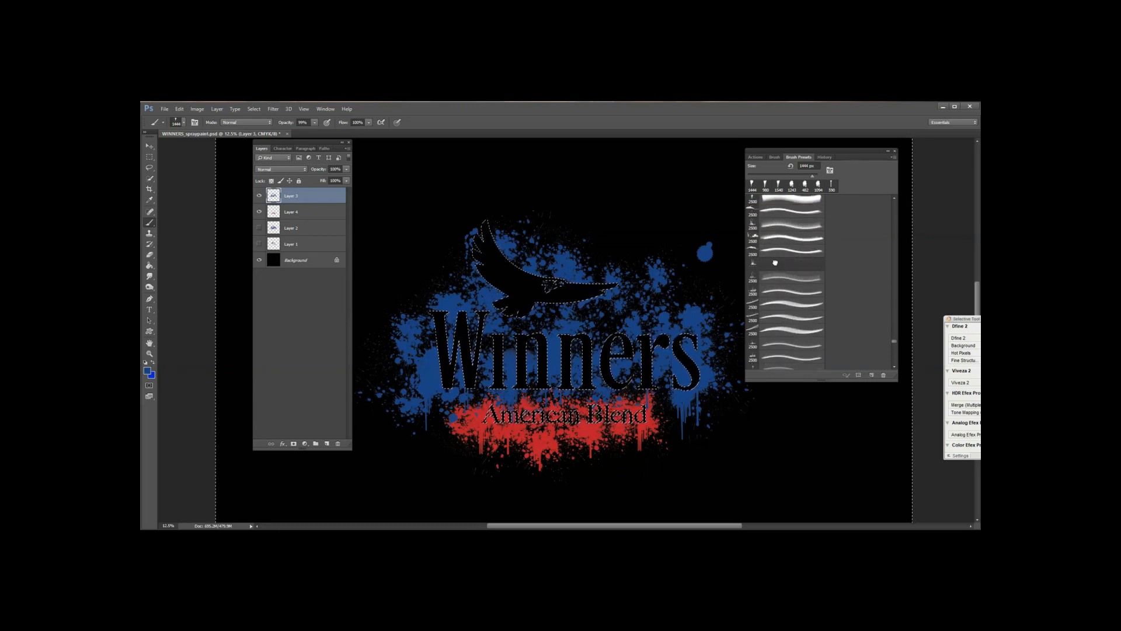
click(567, 252)
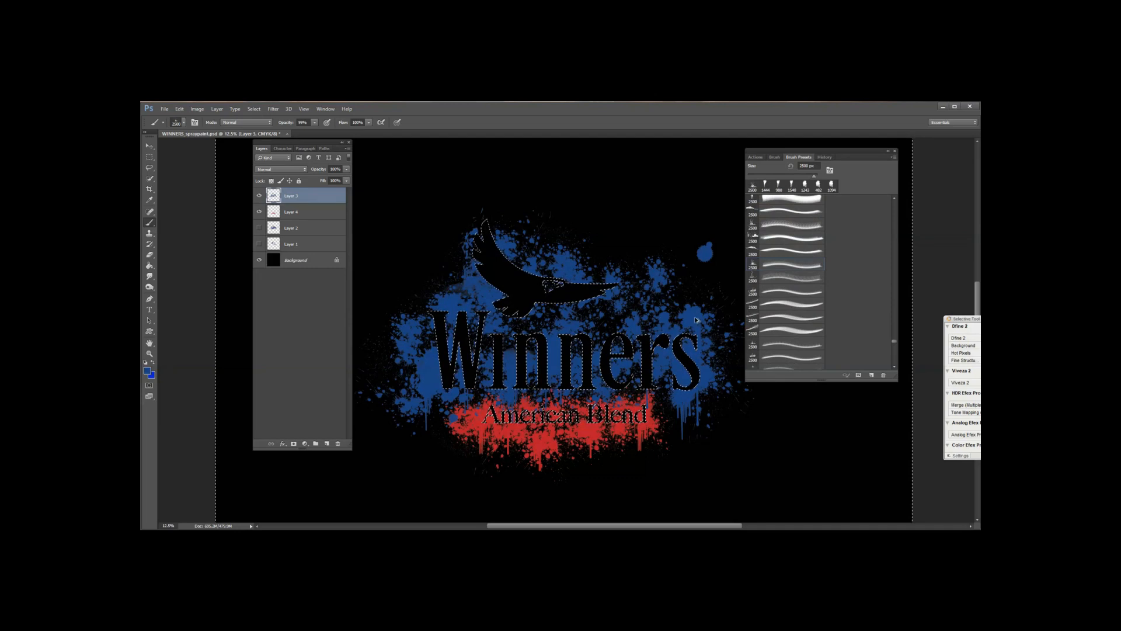
scroll(781, 303, down, 6)
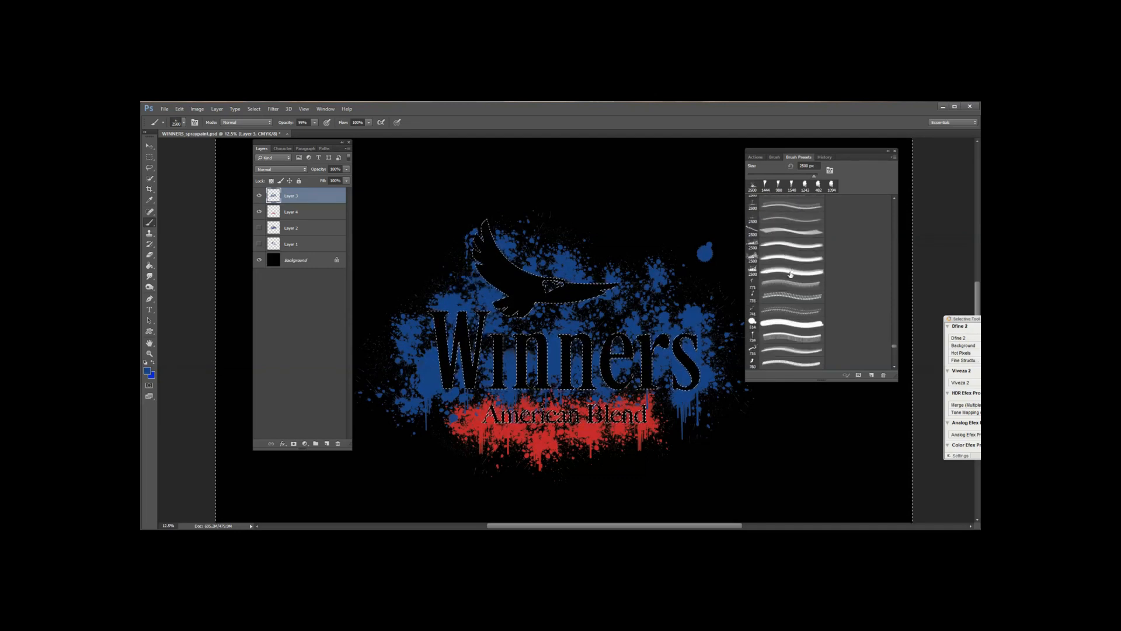
click(456, 261)
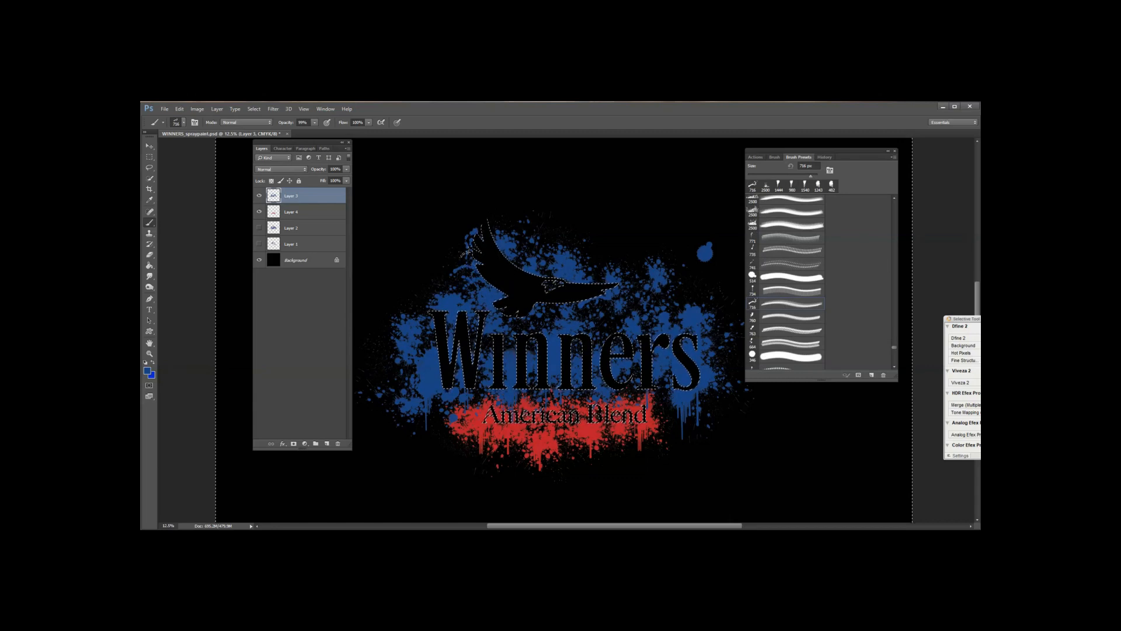
Step: Spatter blue paint around the eagle using a splatter brush with Shape Dynamics enabled and angle jitter set to 43%
scroll(806, 309, up, 5)
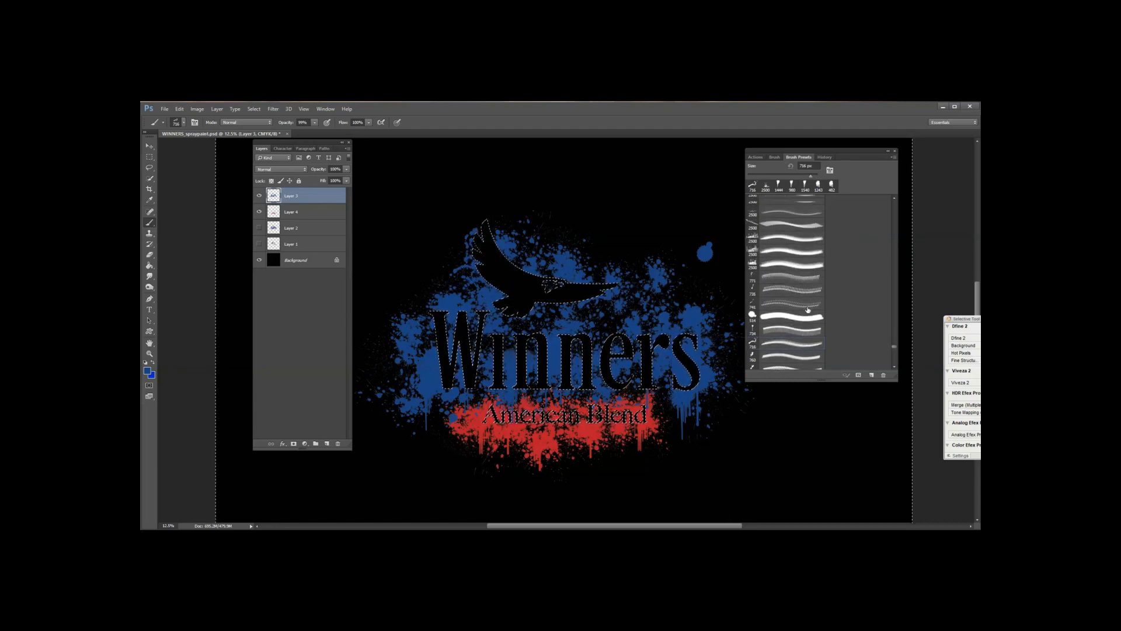
scroll(794, 304, down, 10)
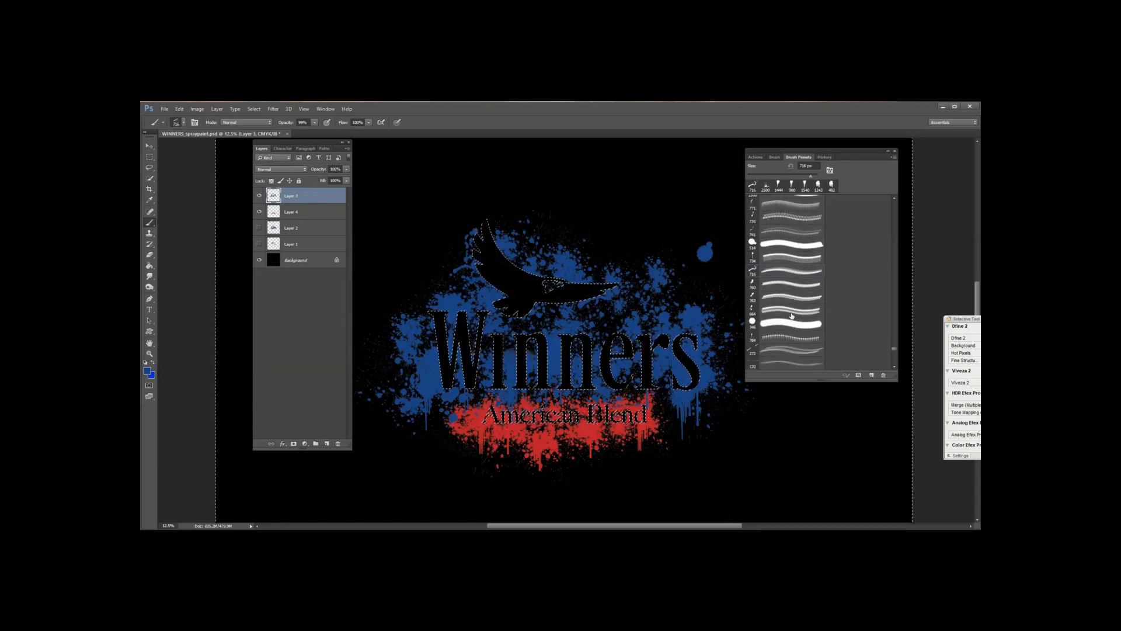
scroll(791, 316, down, 2)
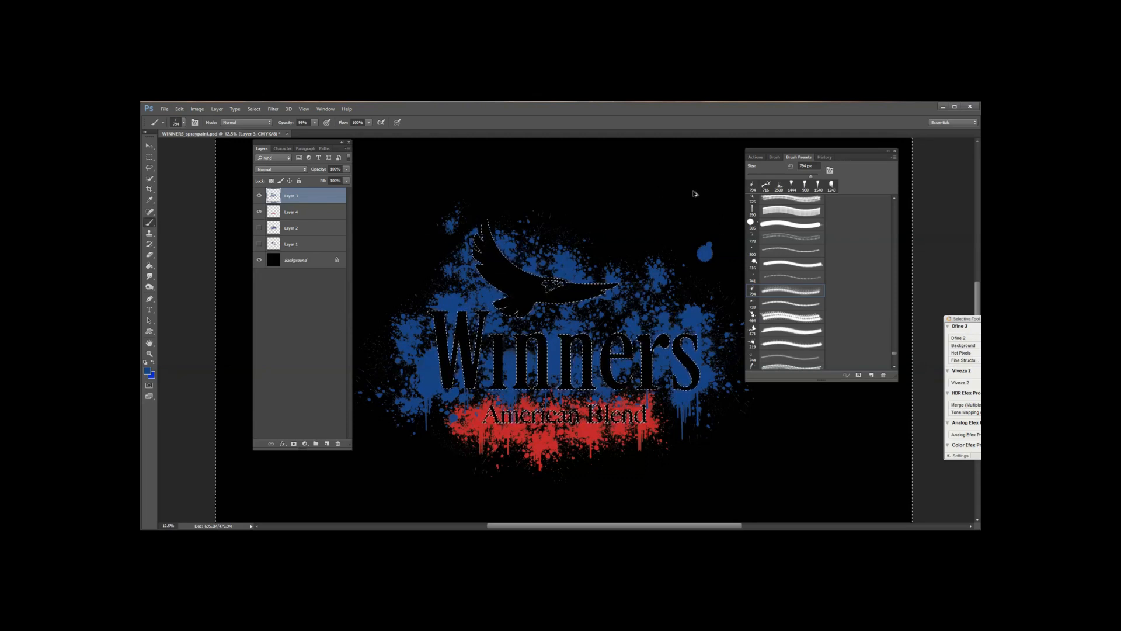
click(774, 157)
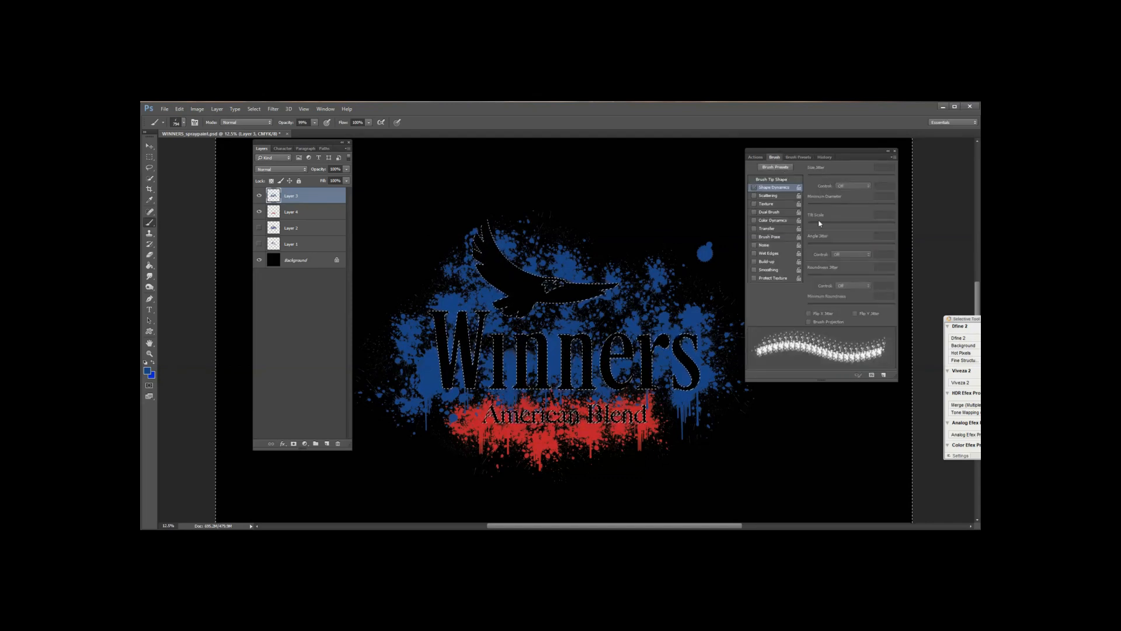
click(754, 186)
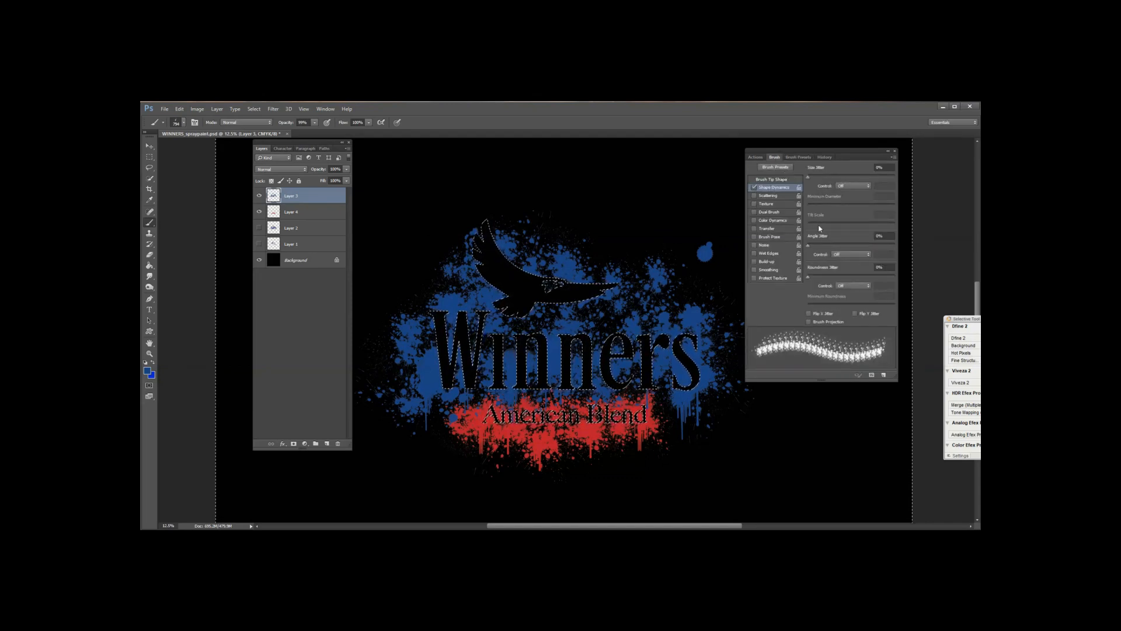
drag(810, 245, 849, 252)
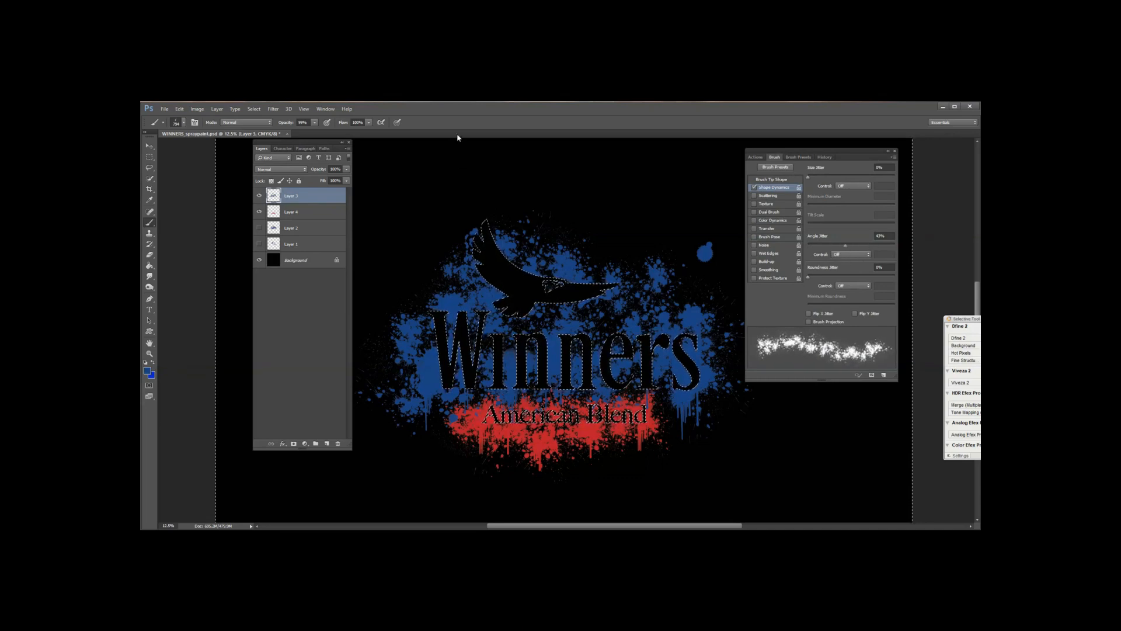
drag(455, 235, 476, 235)
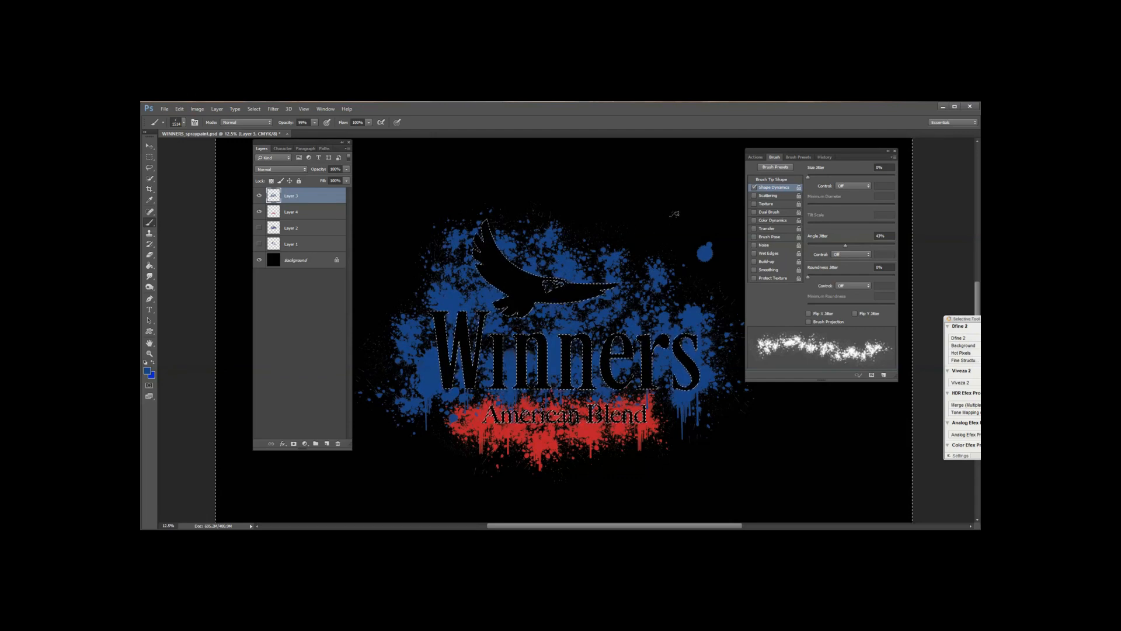
Step: View the whole artwork and toggle the visibility of Layer 2 to check the painted design
key(ctrl+minus)
key(ctrl+minus)
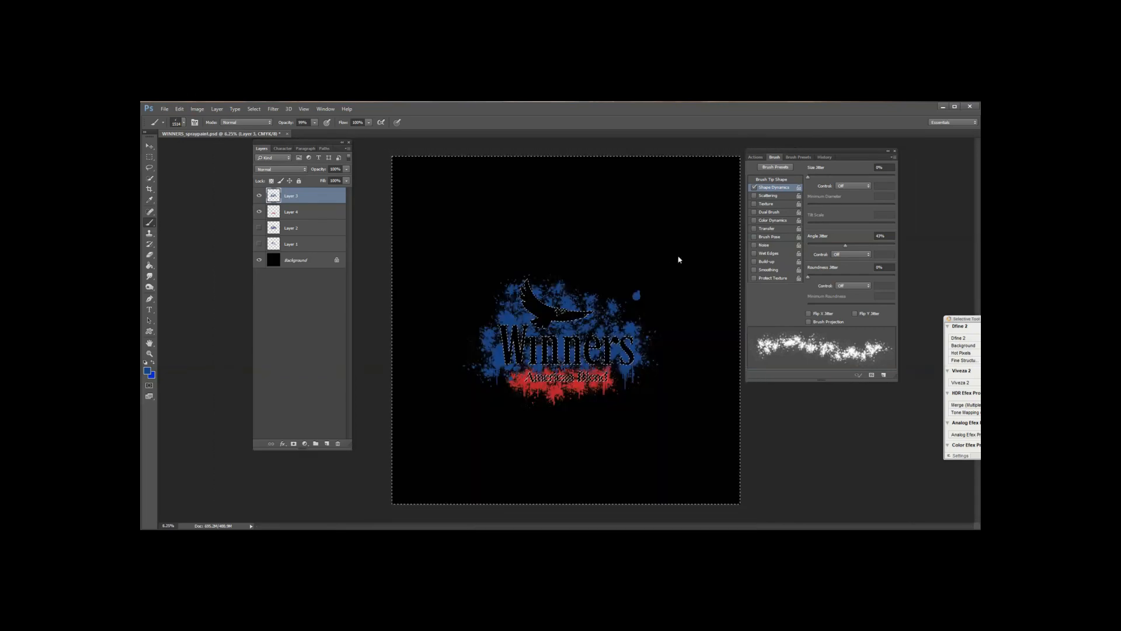
click(260, 228)
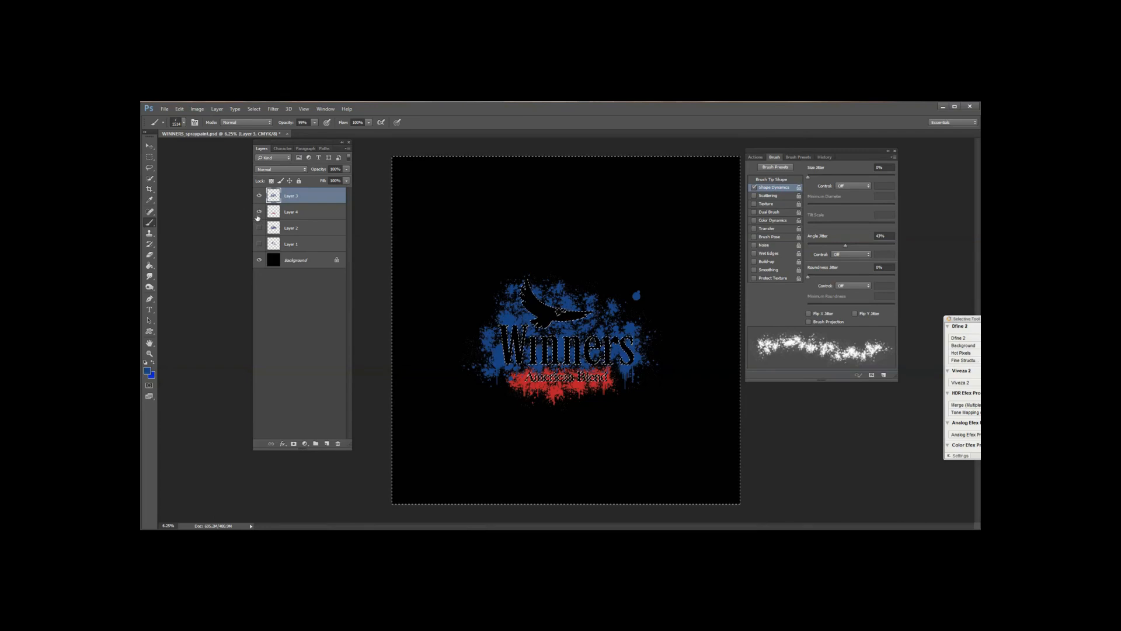
Step: Load the eagle and Winners American Blend lettering as a selection and invert it to protect the stencil shapes
click(259, 260)
click(259, 260)
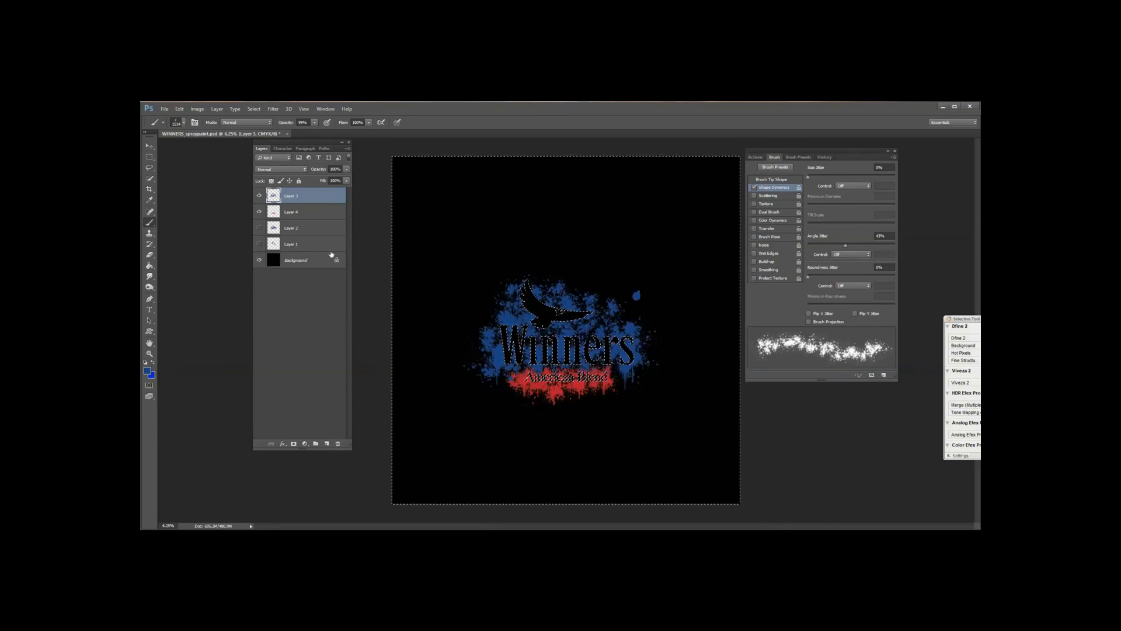
key(ctrl+d)
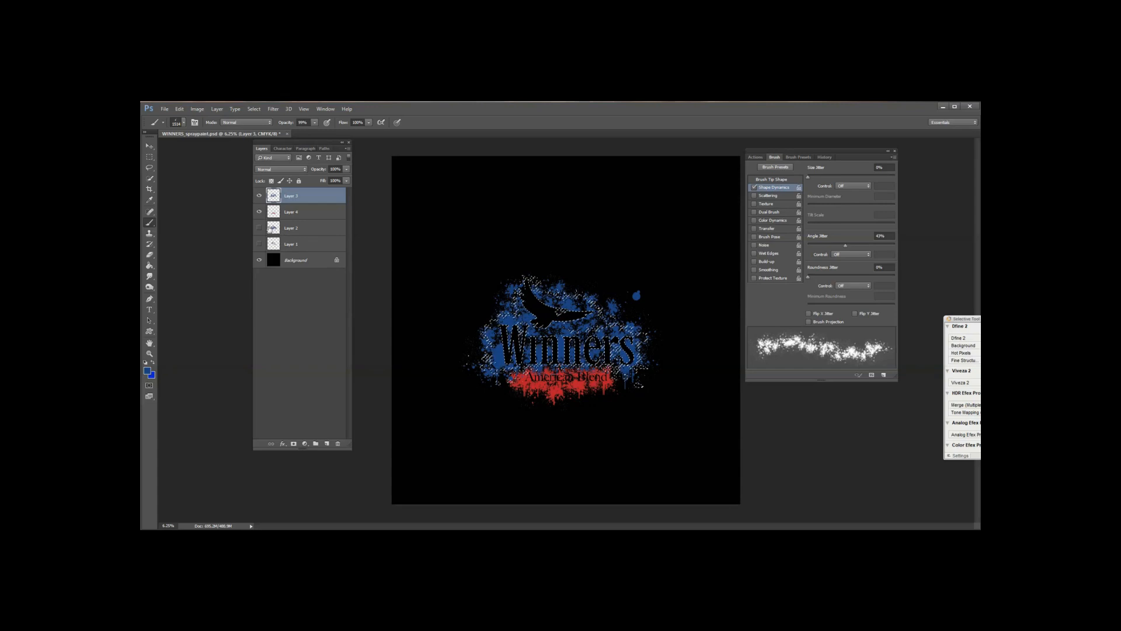
ctrl+click(272, 244)
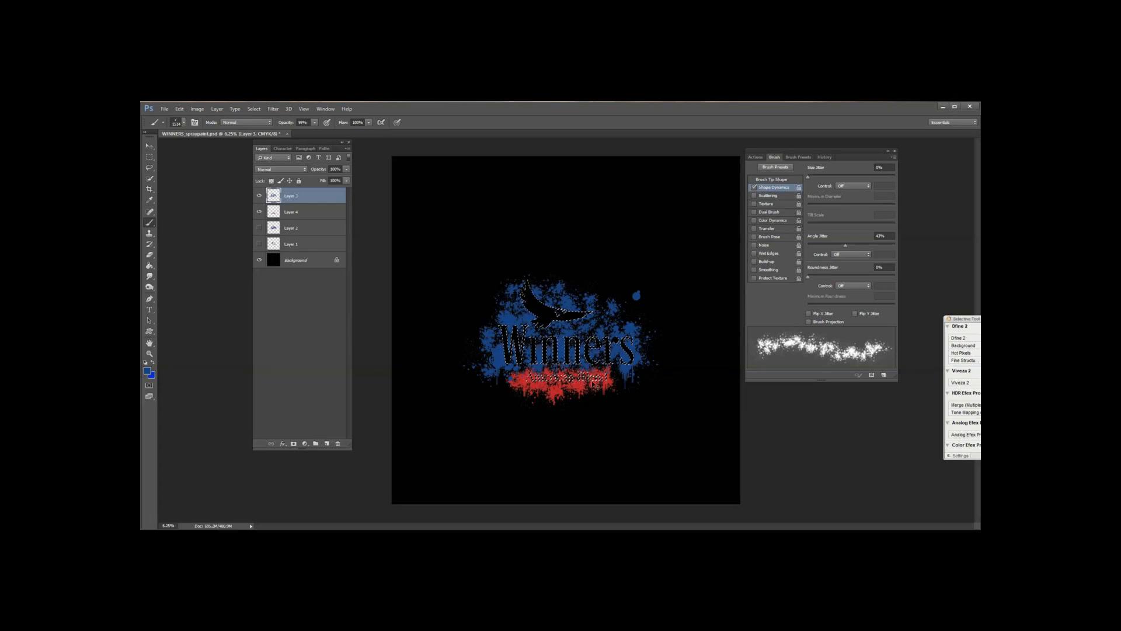
key(ctrl+a)
scroll(450, 392, up, 8)
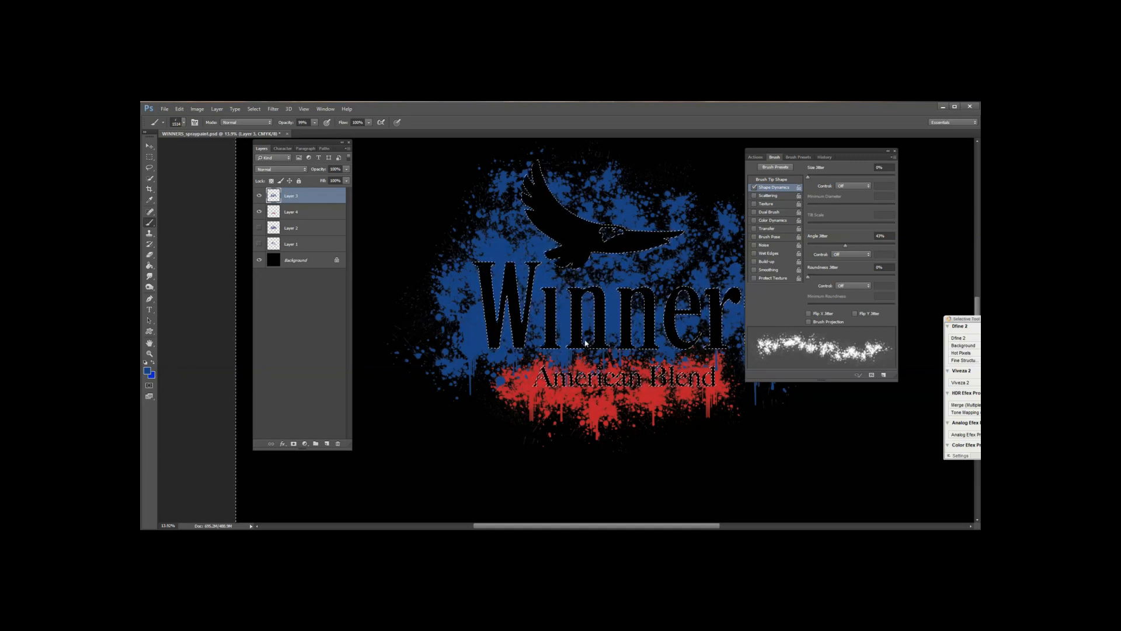
drag(657, 270, 516, 283)
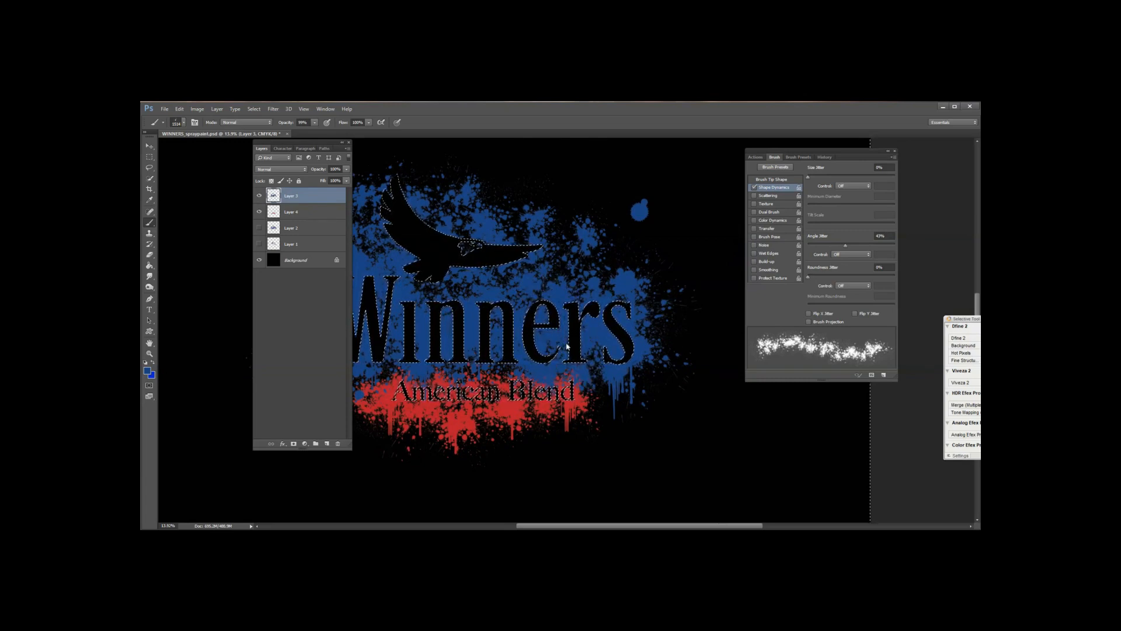
drag(536, 303, 634, 244)
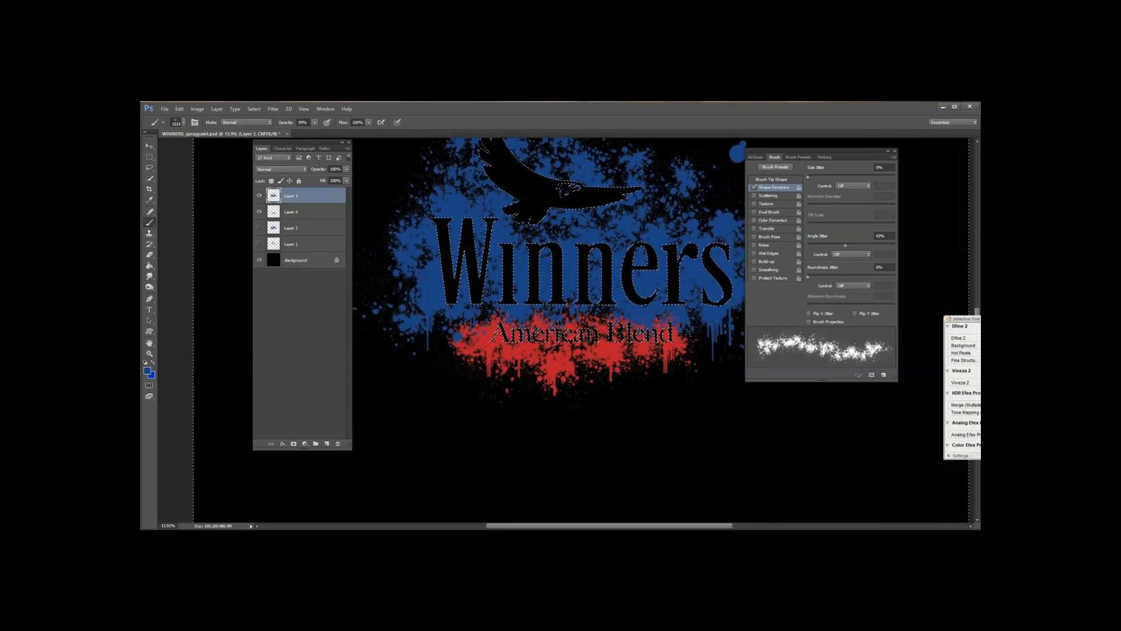
Step: On Layer 4, sample the red of the splatter and brush more red around the American Blend lettering
click(277, 211)
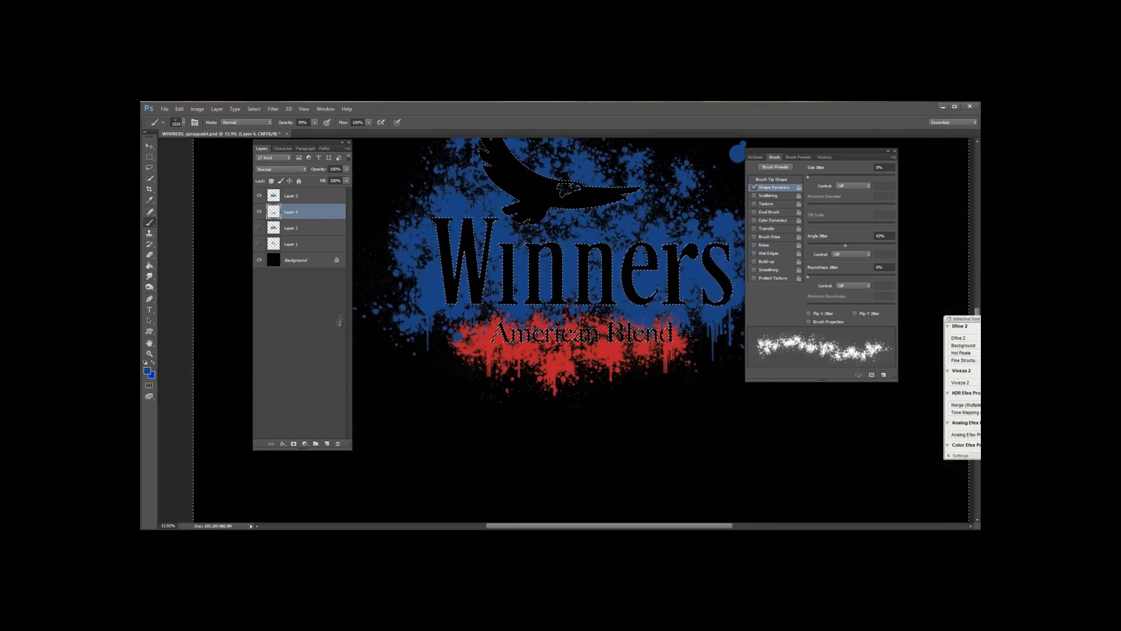
key(i)
click(555, 363)
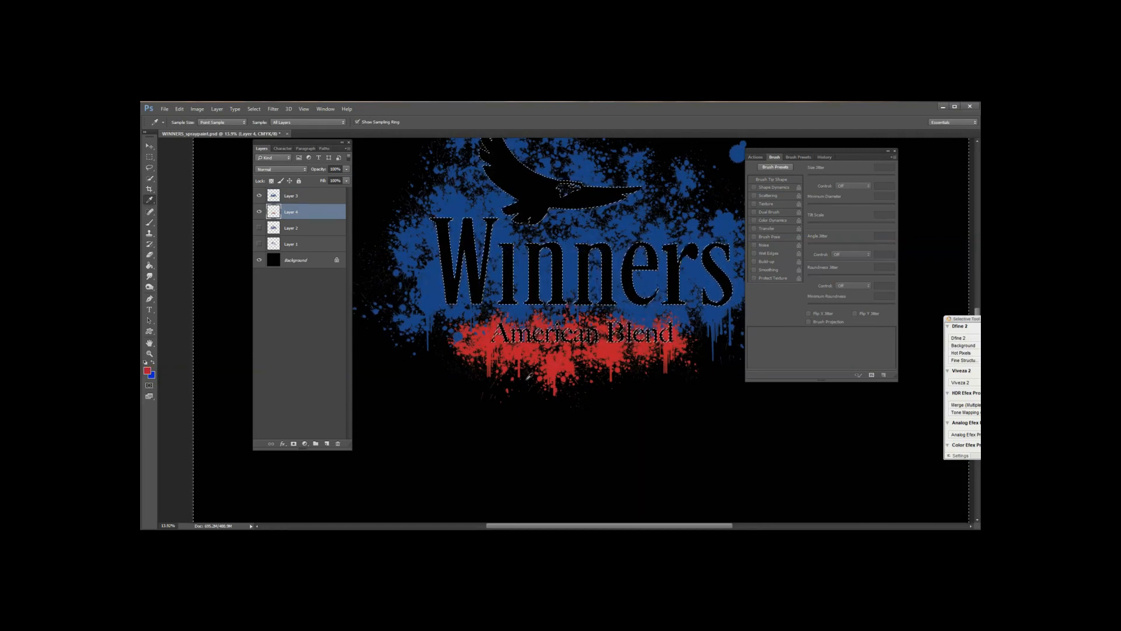
key(b)
drag(515, 347, 492, 350)
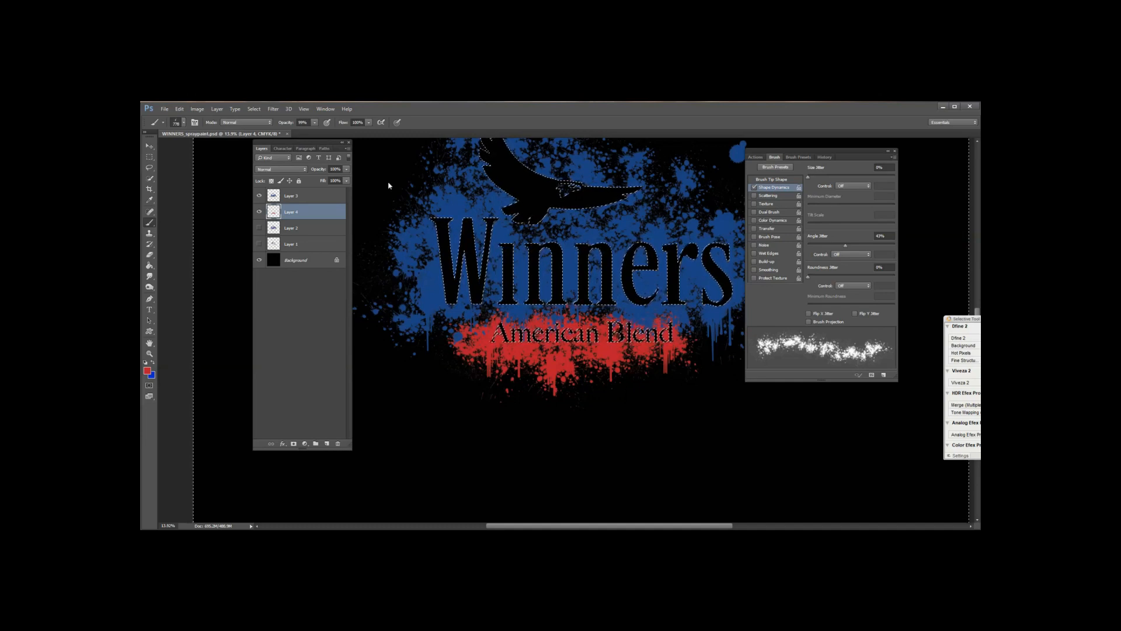
Step: Add a new layer above Layer 3 and clear the selection
click(312, 196)
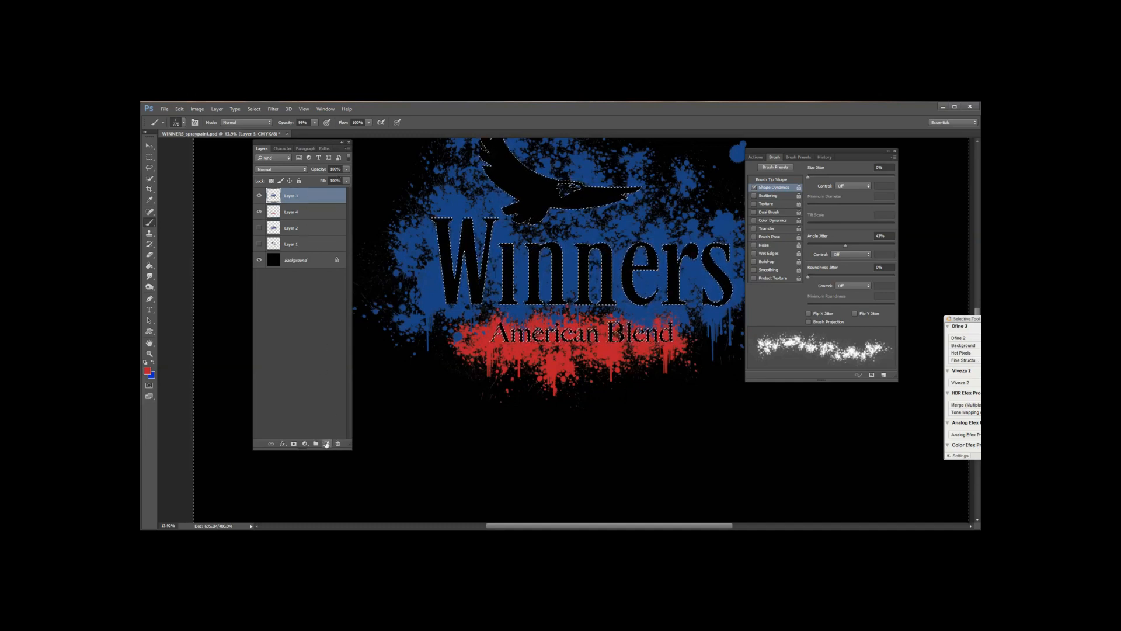
click(326, 443)
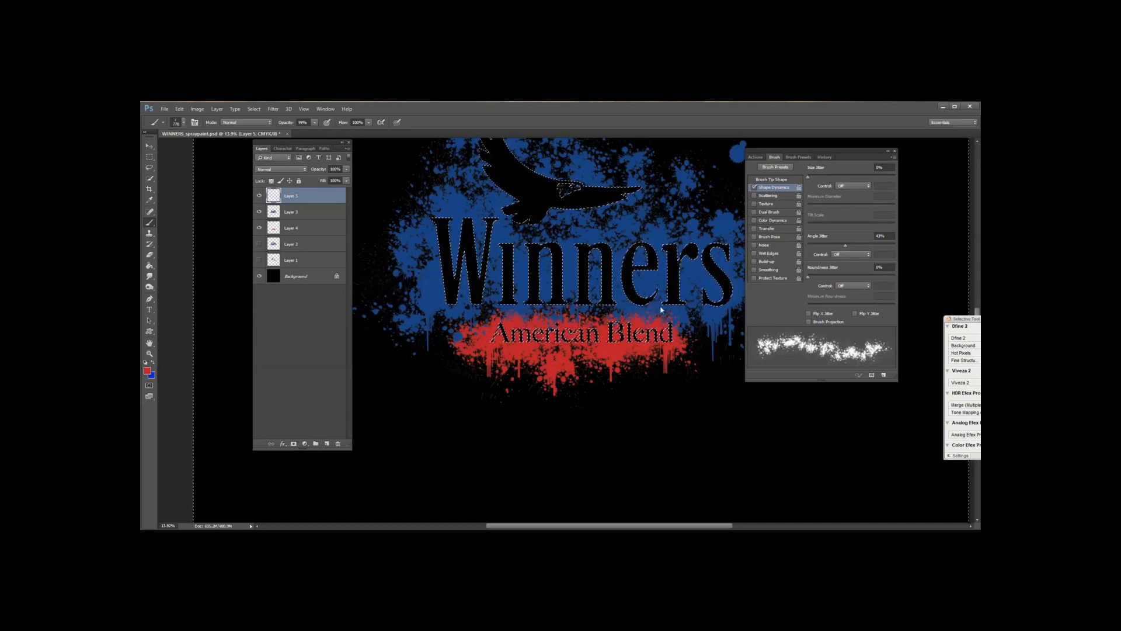
key(ctrl+d)
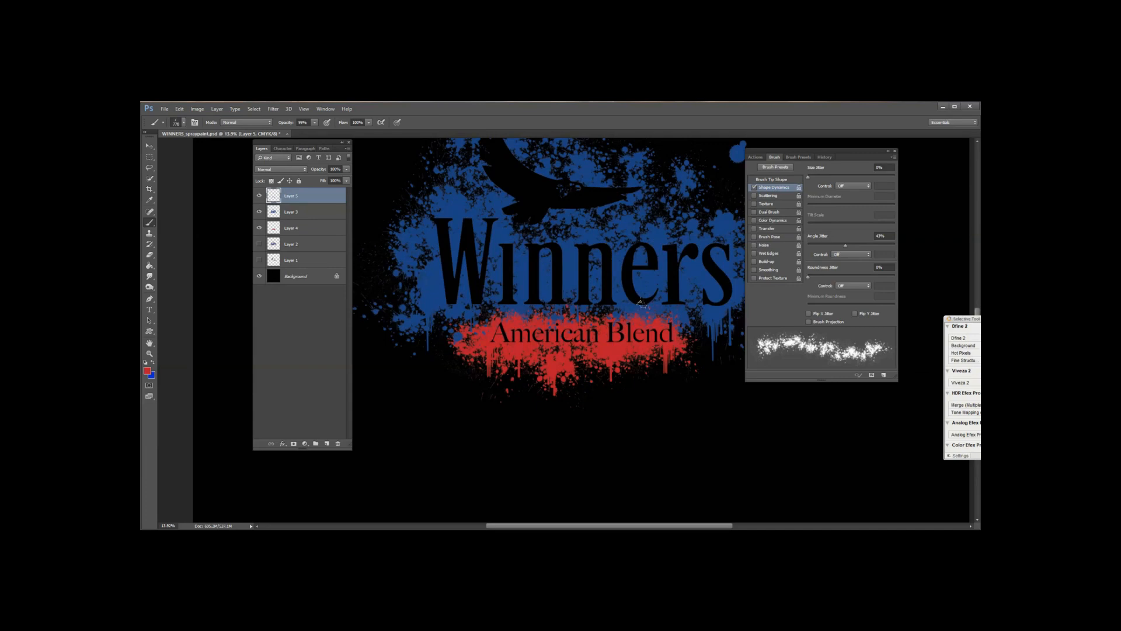
Step: Reselect the stencil outlines, sample the splatter's blue, paint the eagle's head solid blue on the new layer, and deselect
scroll(647, 286, up, 3)
key(ctrl+minus)
key(ctrl+minus)
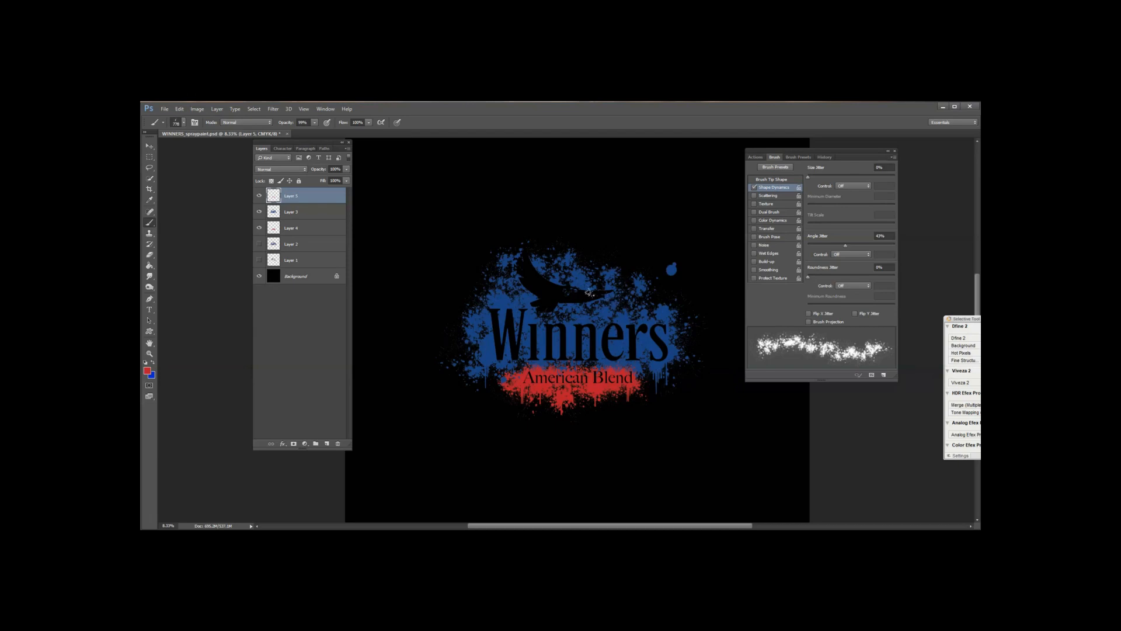
scroll(582, 291, up, 3)
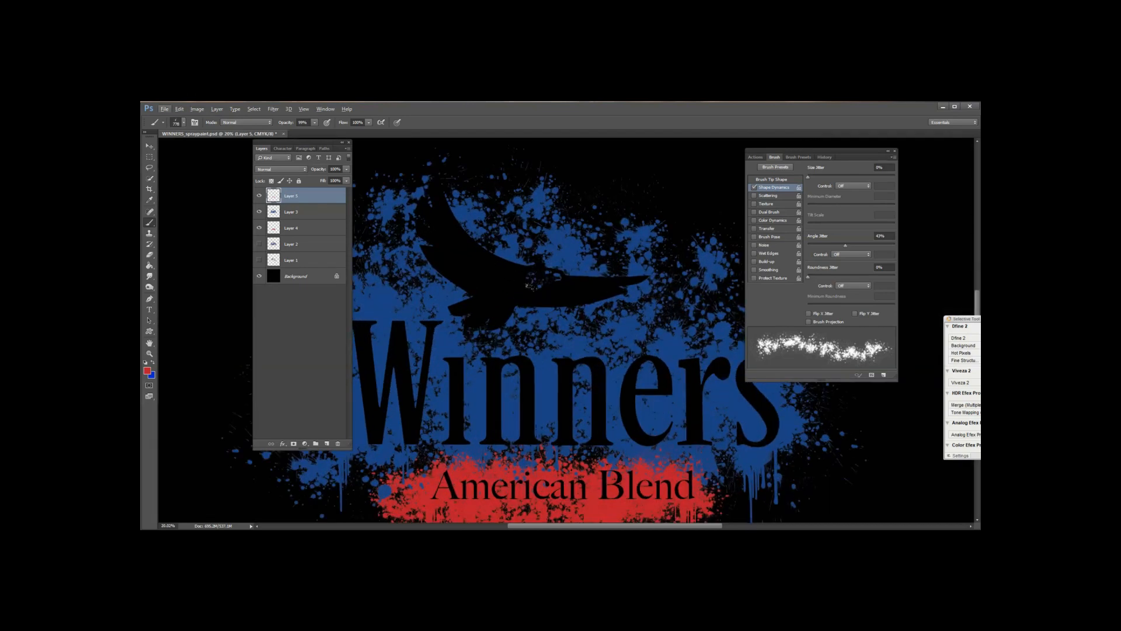
click(462, 294)
key(i)
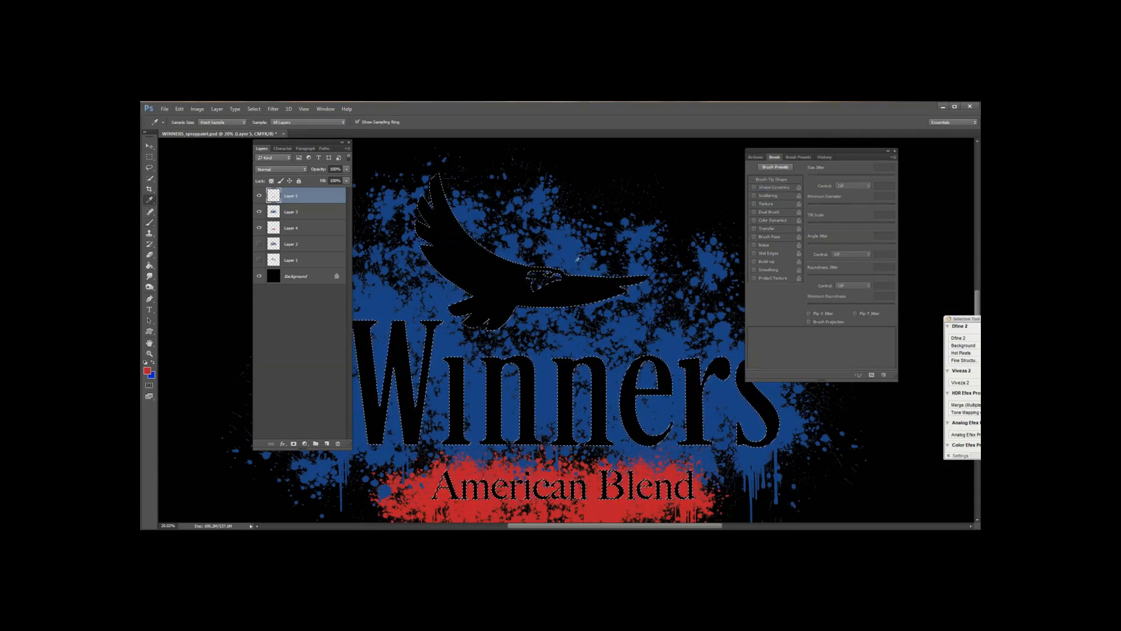
click(570, 255)
key(b)
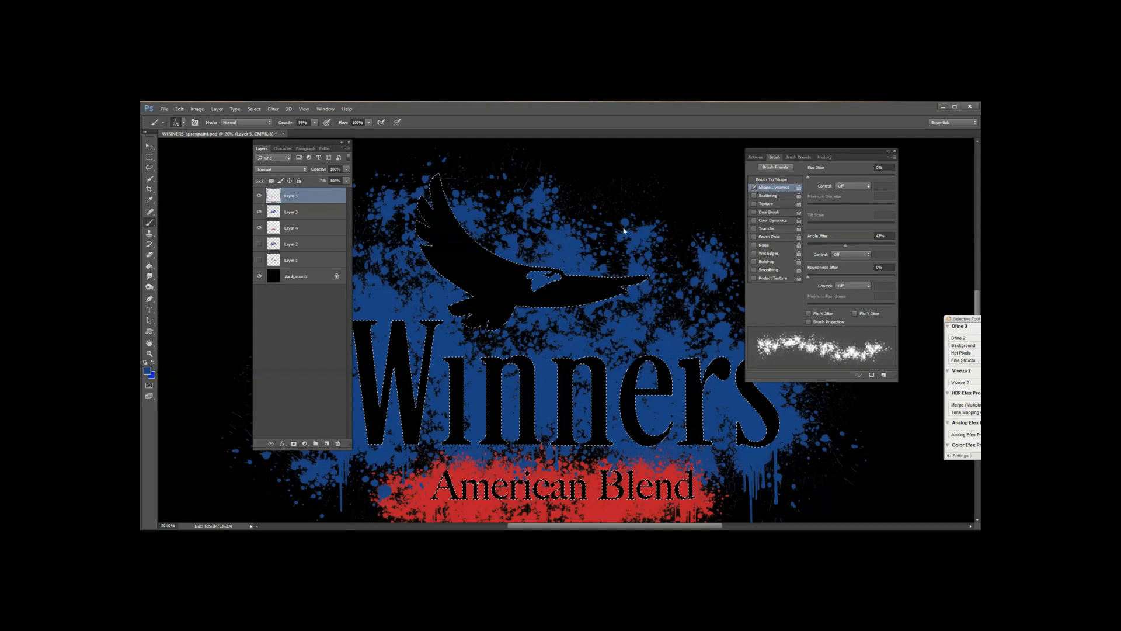
key(ctrl+d)
Step: Examine the blue eagle head and the overall splatter design at several magnifications
key(v)
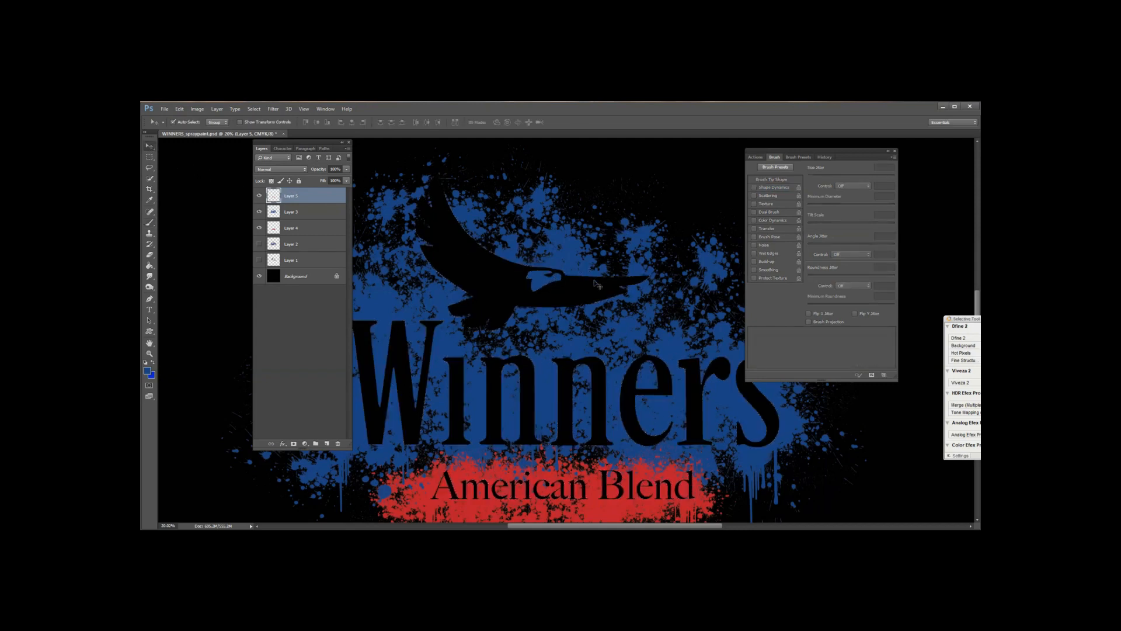
key(ctrl+minus)
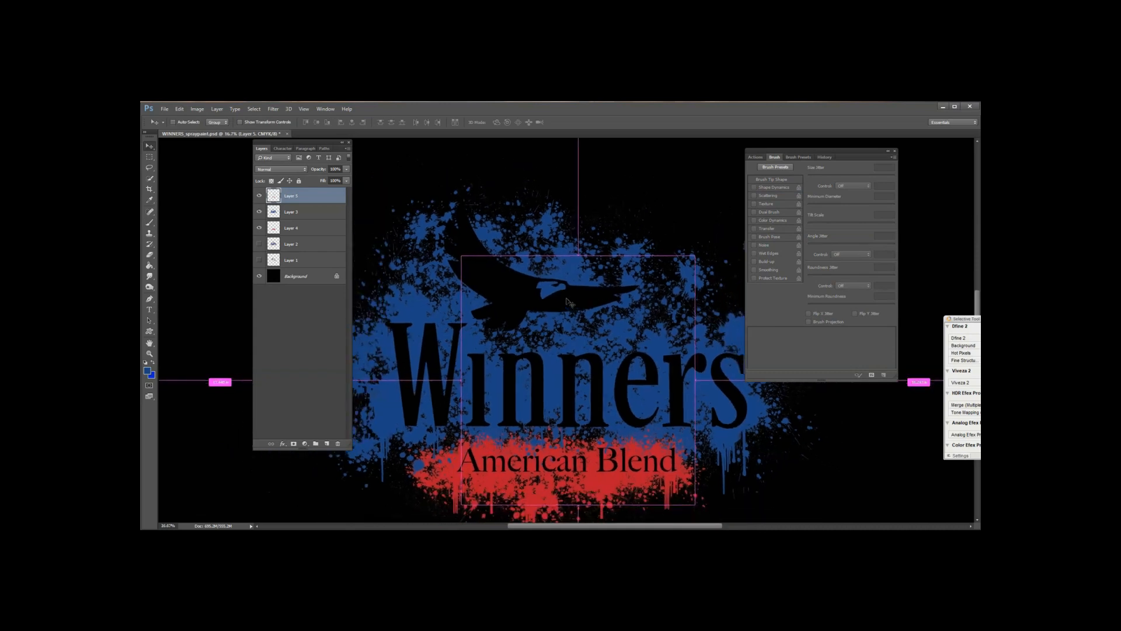
key(ctrl+minus)
key(ctrl+minus)
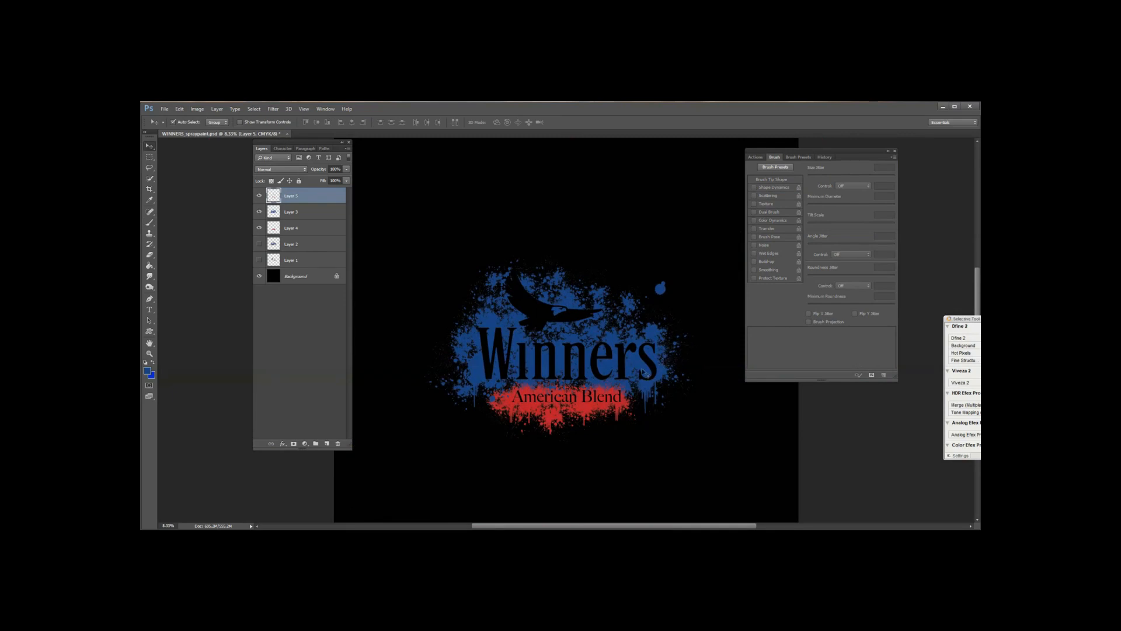
scroll(617, 319, up, 1)
scroll(616, 319, down, 1)
key(ctrl+plus)
key(ctrl+plus)
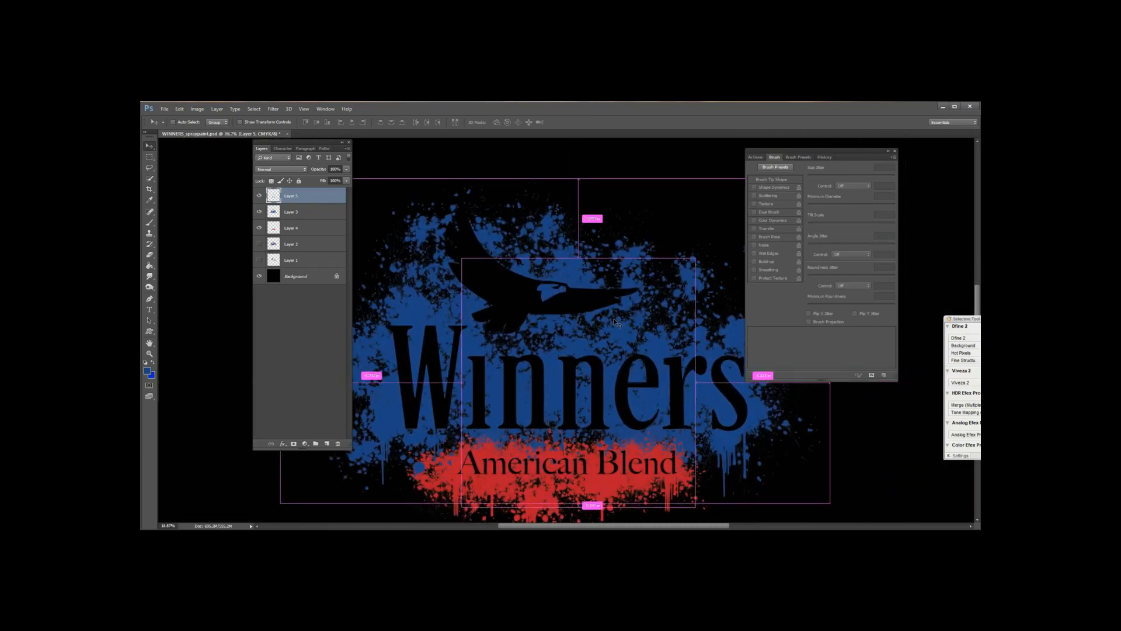
key(ctrl+minus)
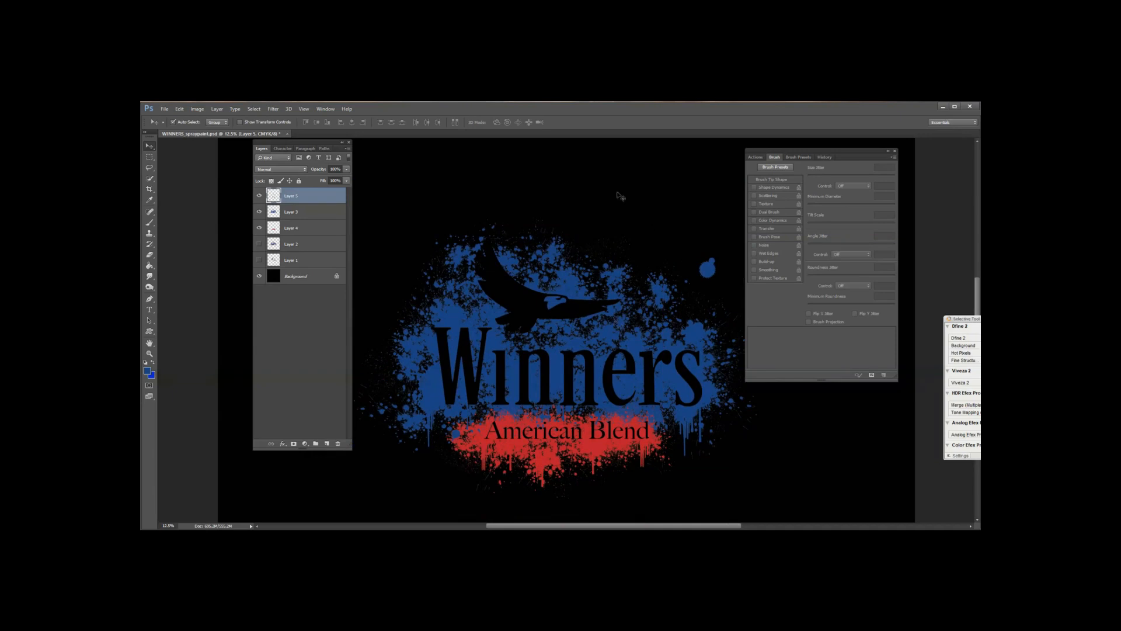
Step: Hide all the painted layers so that only the black Background layer is shown
click(259, 227)
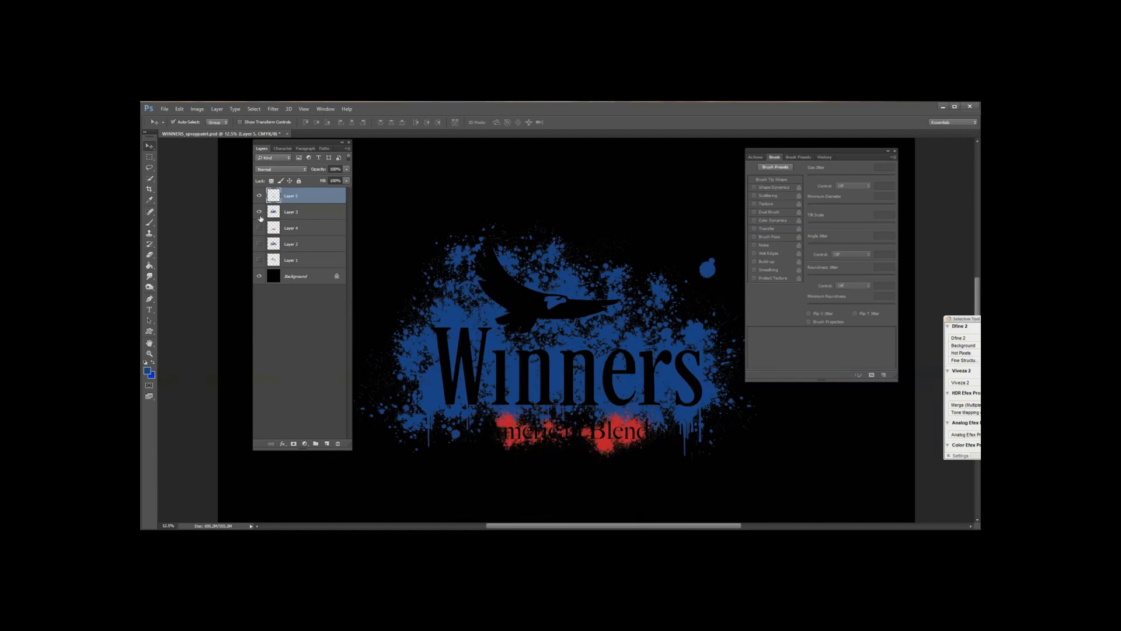
click(259, 212)
click(259, 196)
click(259, 276)
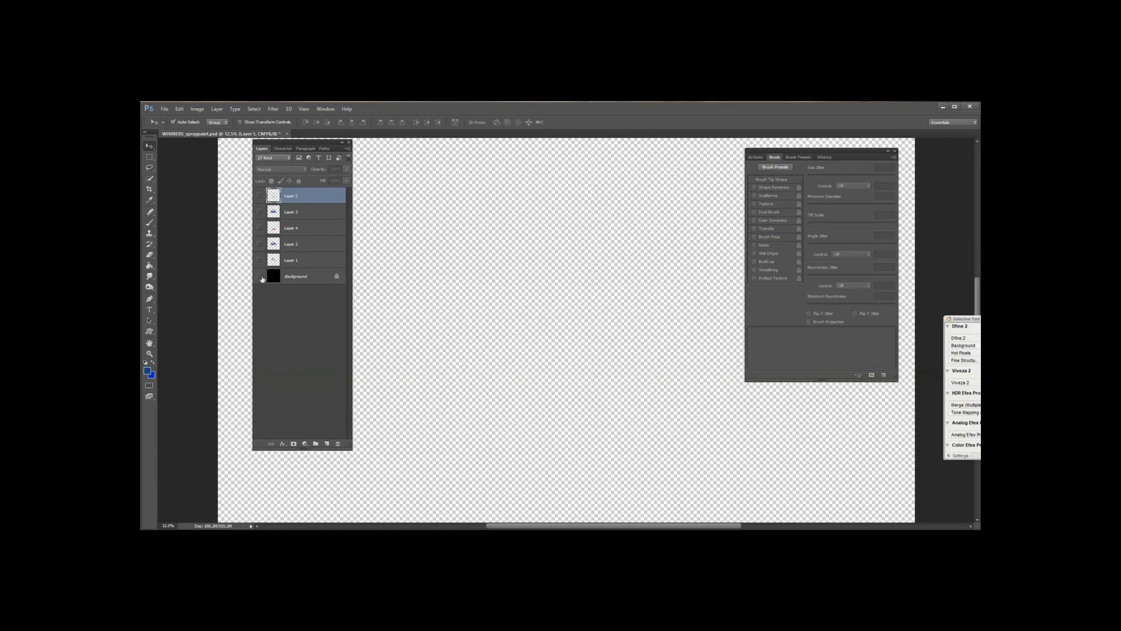
click(261, 278)
Step: Add the text WINNERS in blue Times New Roman, enlarge its font size, and move it near the canvas centre
key(t)
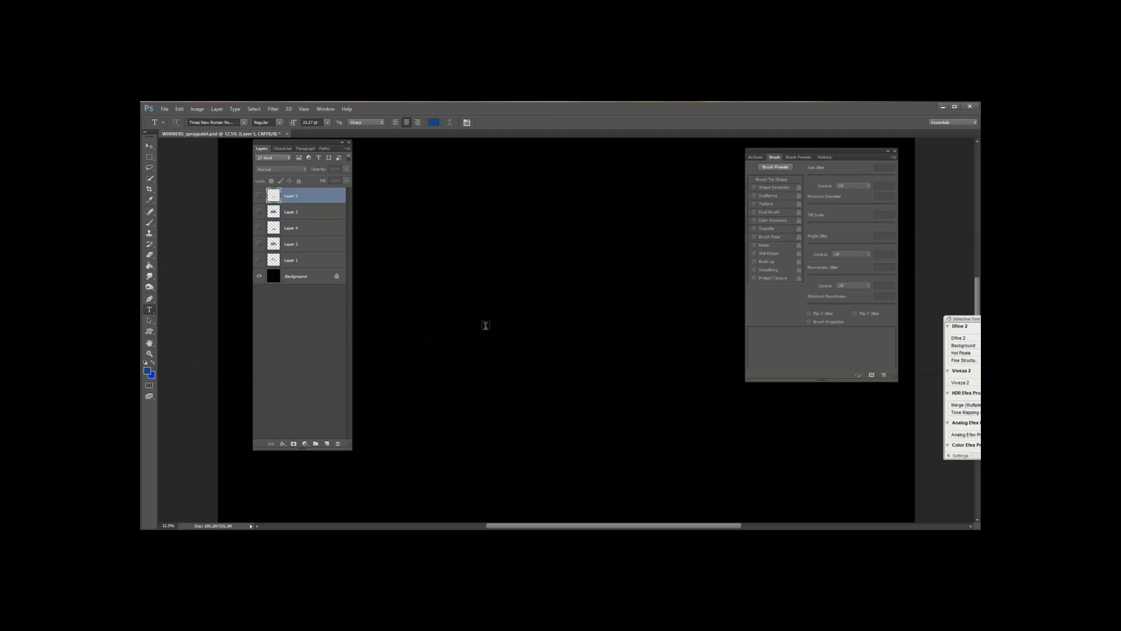
click(485, 325)
text(WINNERS)
key(ctrl+a)
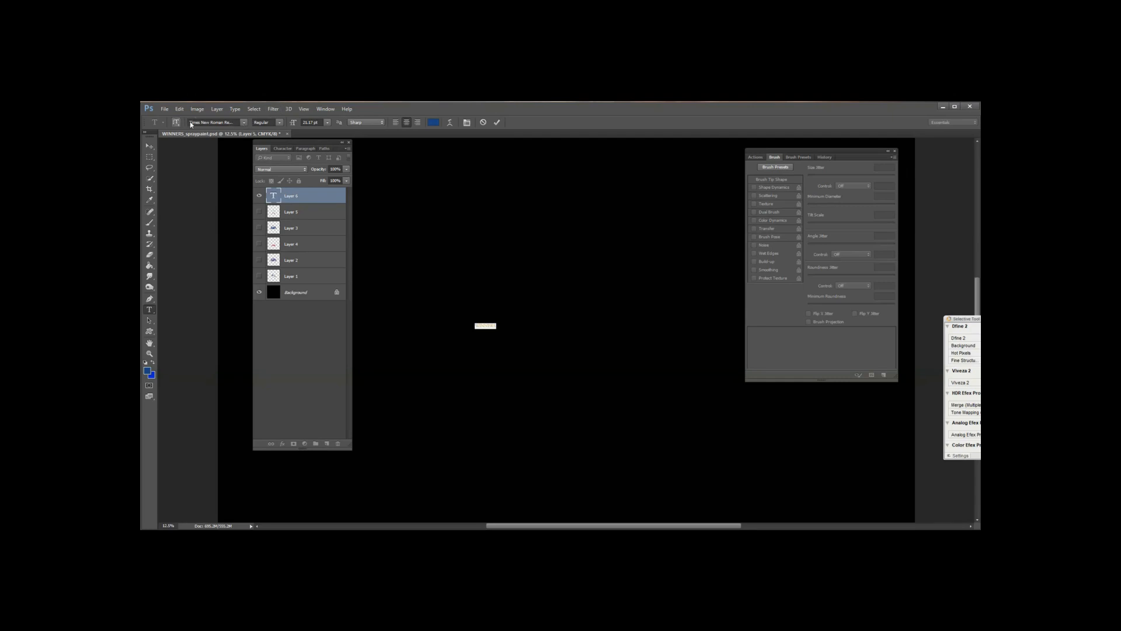
drag(293, 128, 343, 132)
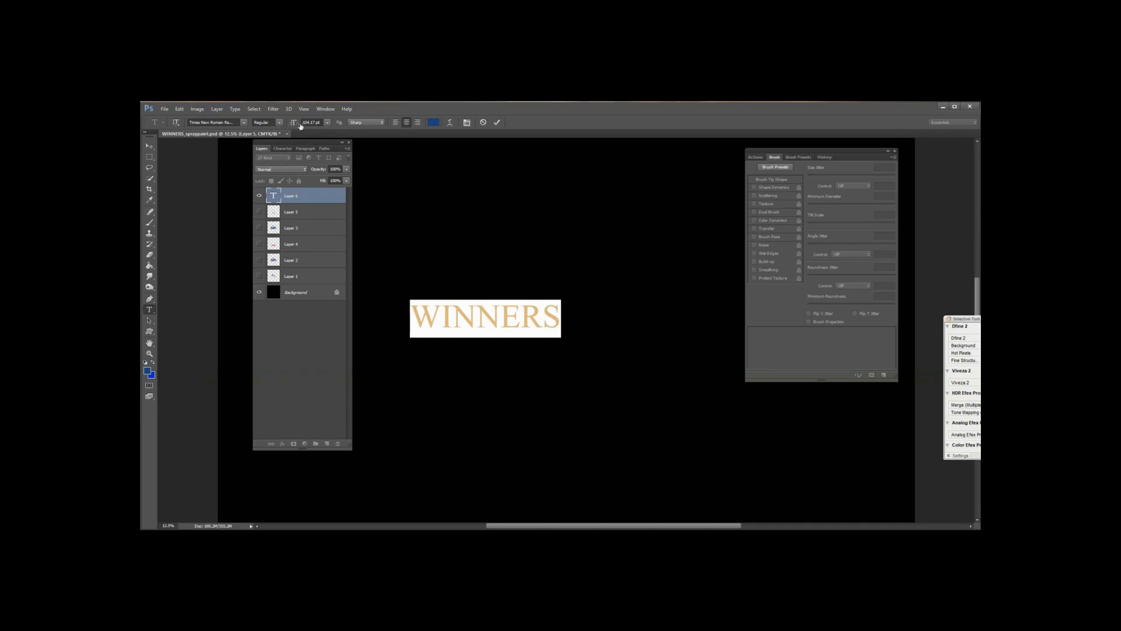
click(150, 145)
drag(491, 321, 531, 321)
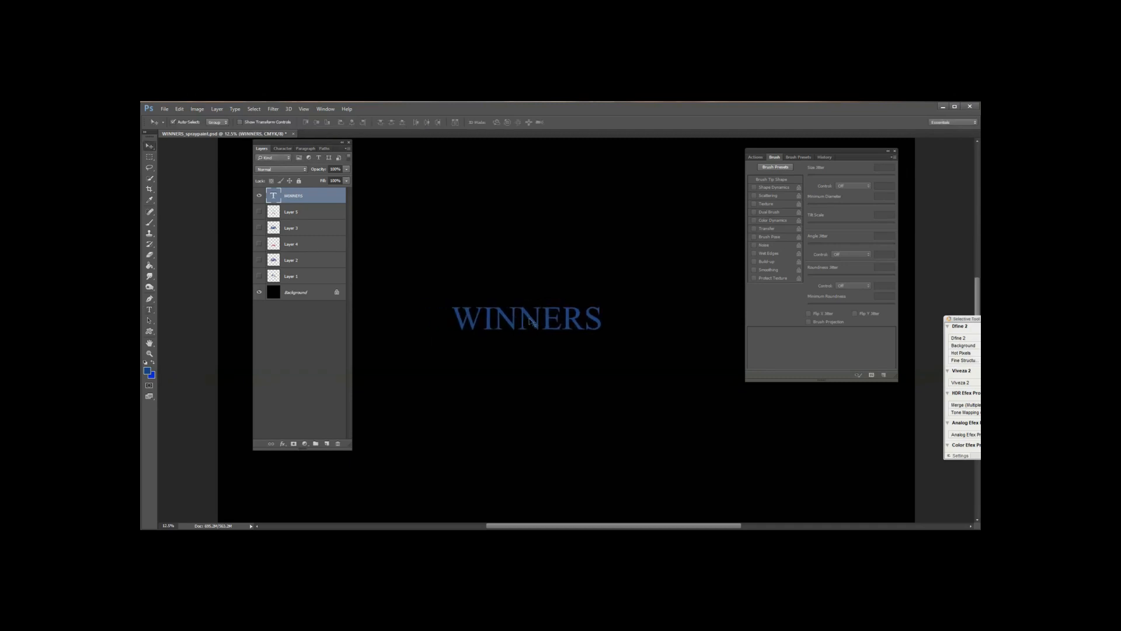
Step: Widen the letter spacing of the WINNERS text to a tracking of 220
click(149, 310)
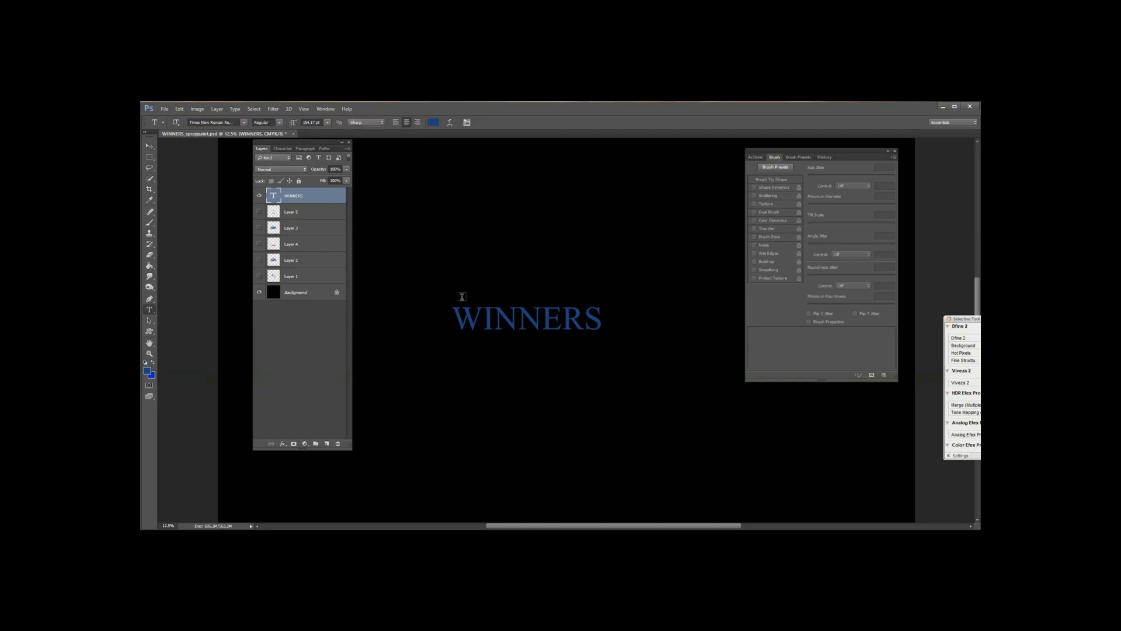
drag(453, 316, 716, 313)
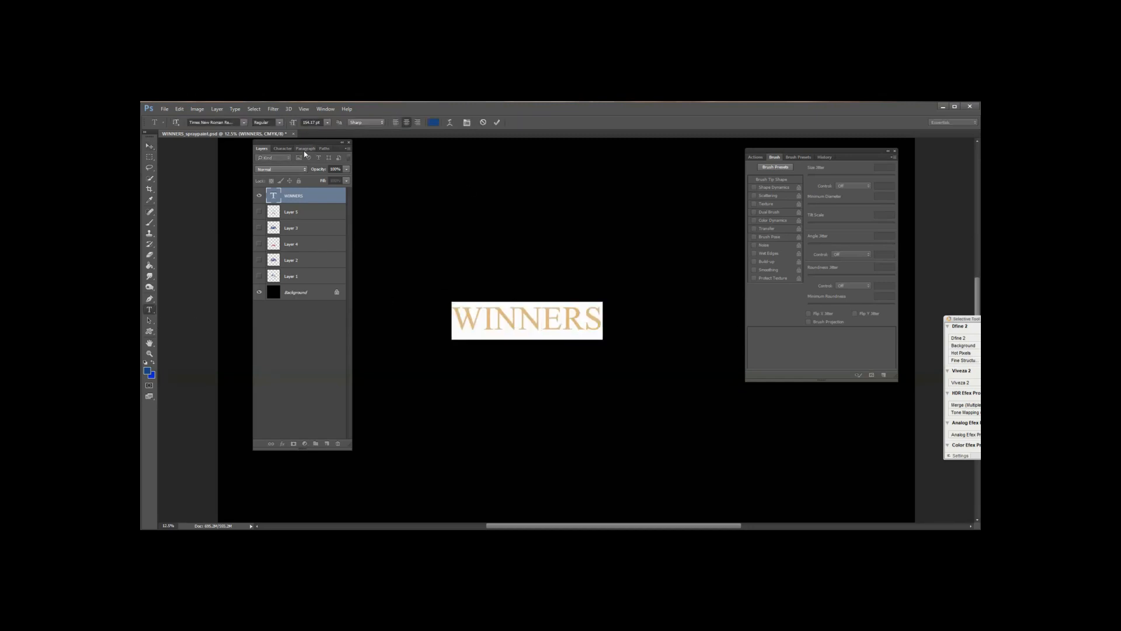
click(283, 148)
drag(302, 182, 336, 189)
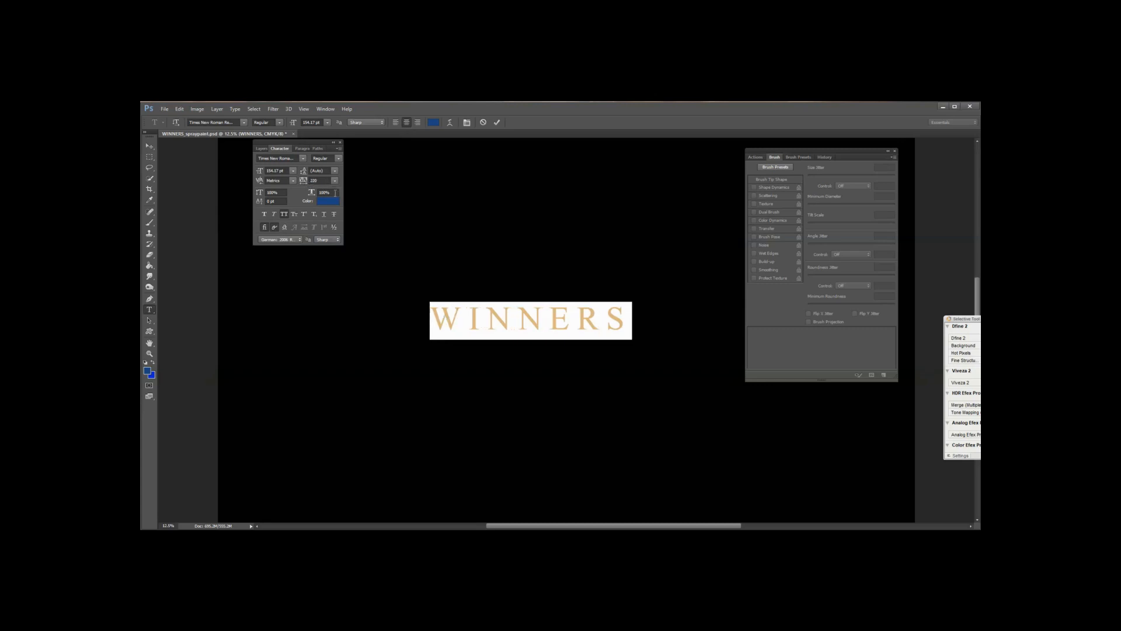
key(ctrl+Return)
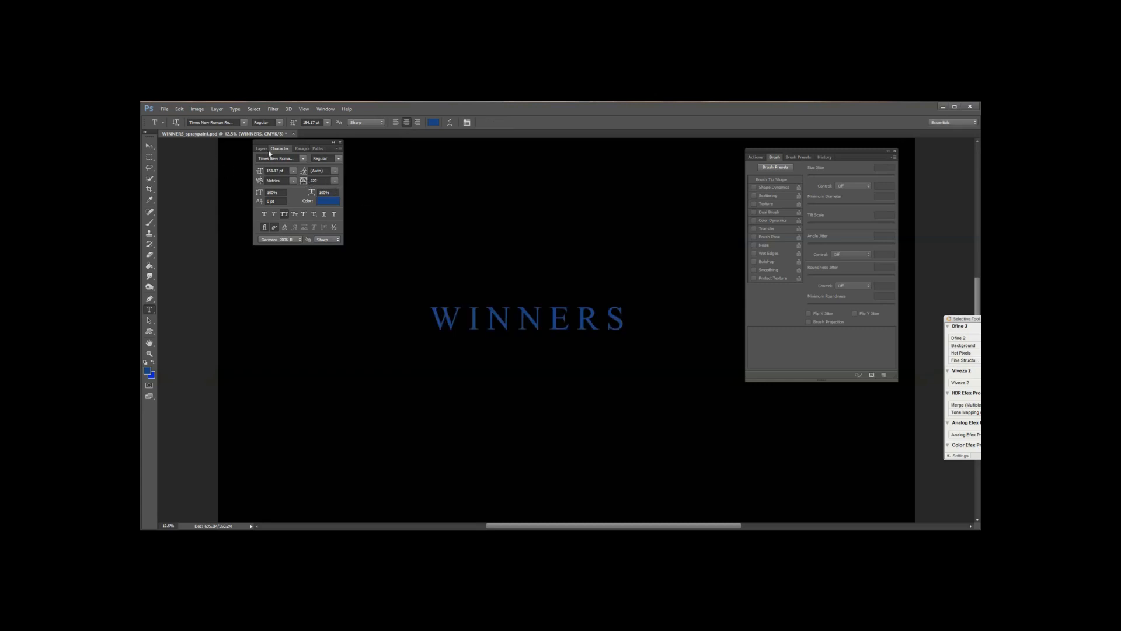
Step: Rasterize the WINNERS text layer
click(262, 149)
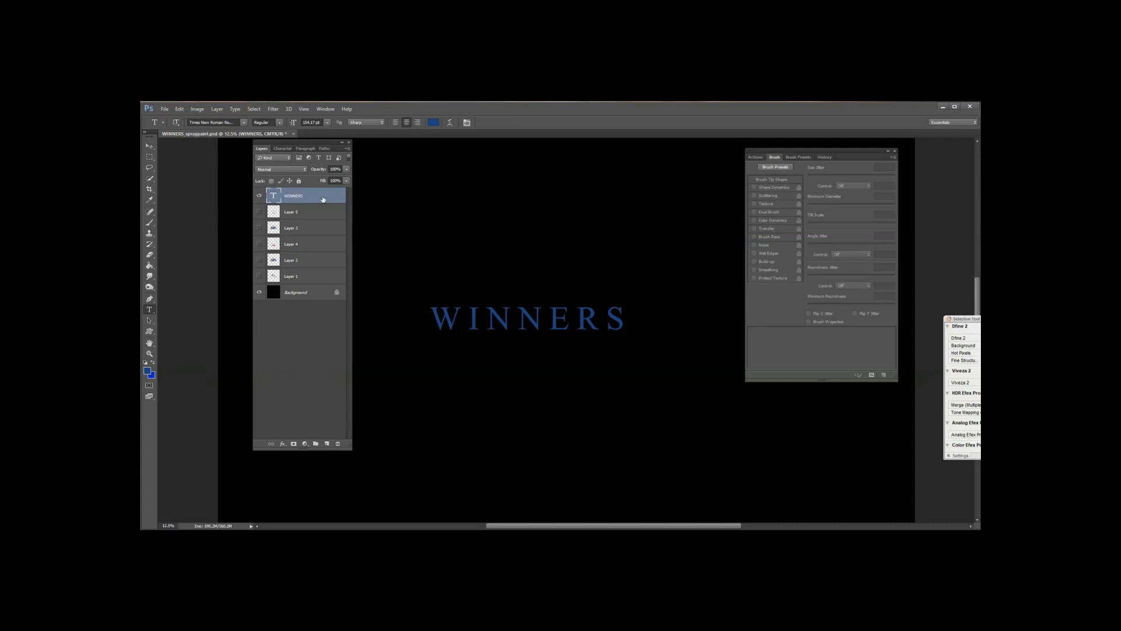
ctrl+click(301, 199)
ctrl+click(293, 199)
right_click(293, 199)
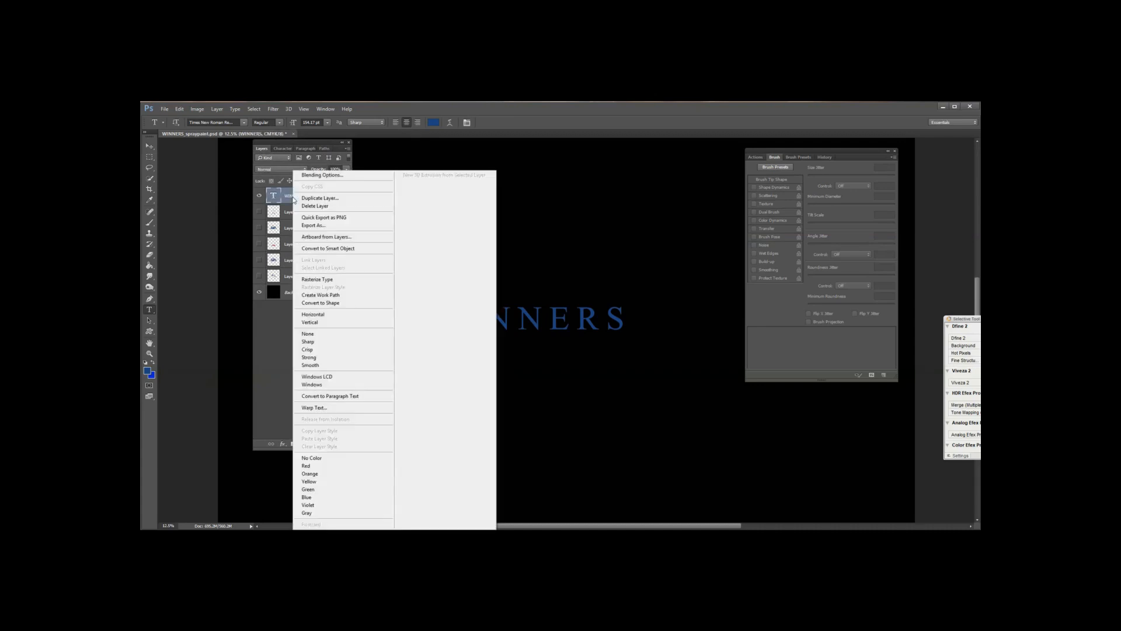
click(321, 281)
right_click(300, 199)
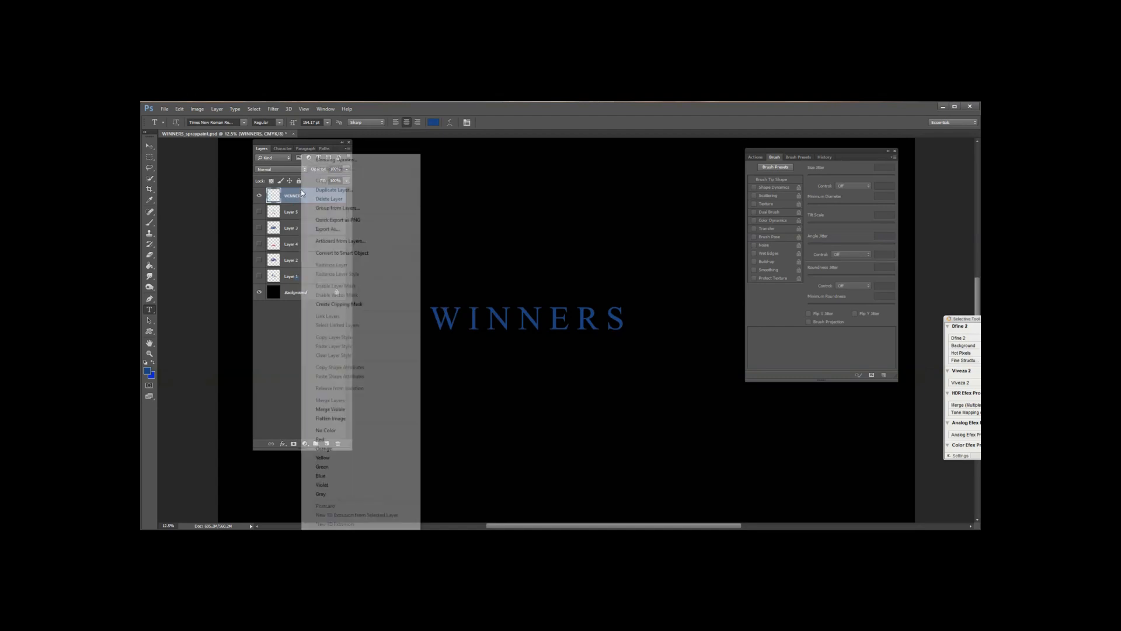
click(289, 201)
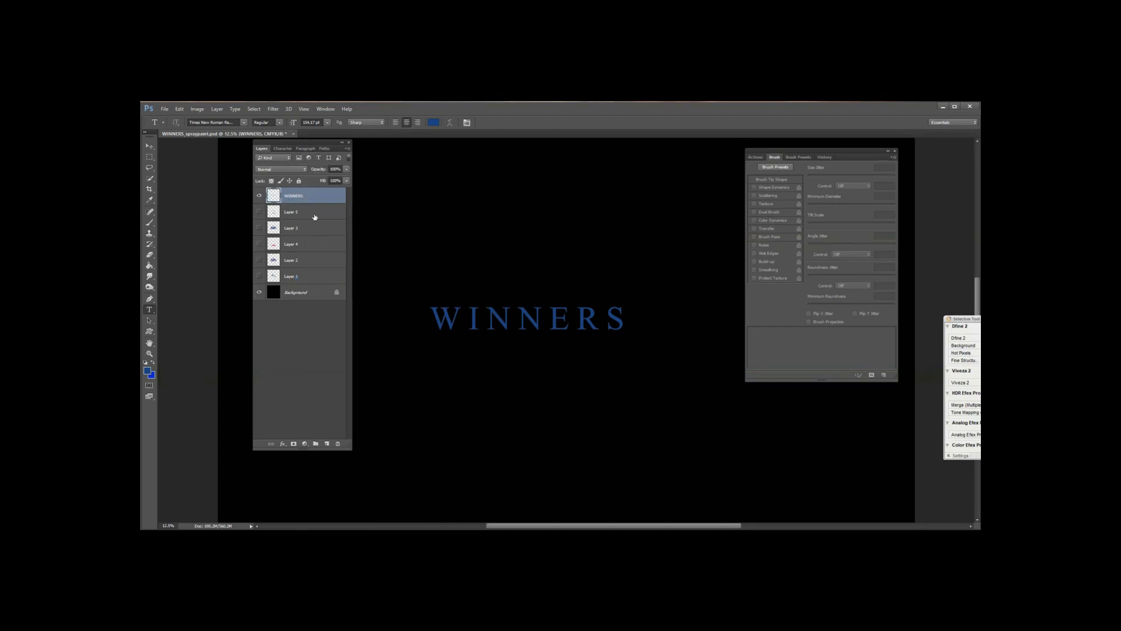
Step: Select everything outside the WINNERS lettering and add a new layer above the text layer
ctrl+click(274, 196)
key(ctrl+shift+i)
scroll(399, 309, down, 3)
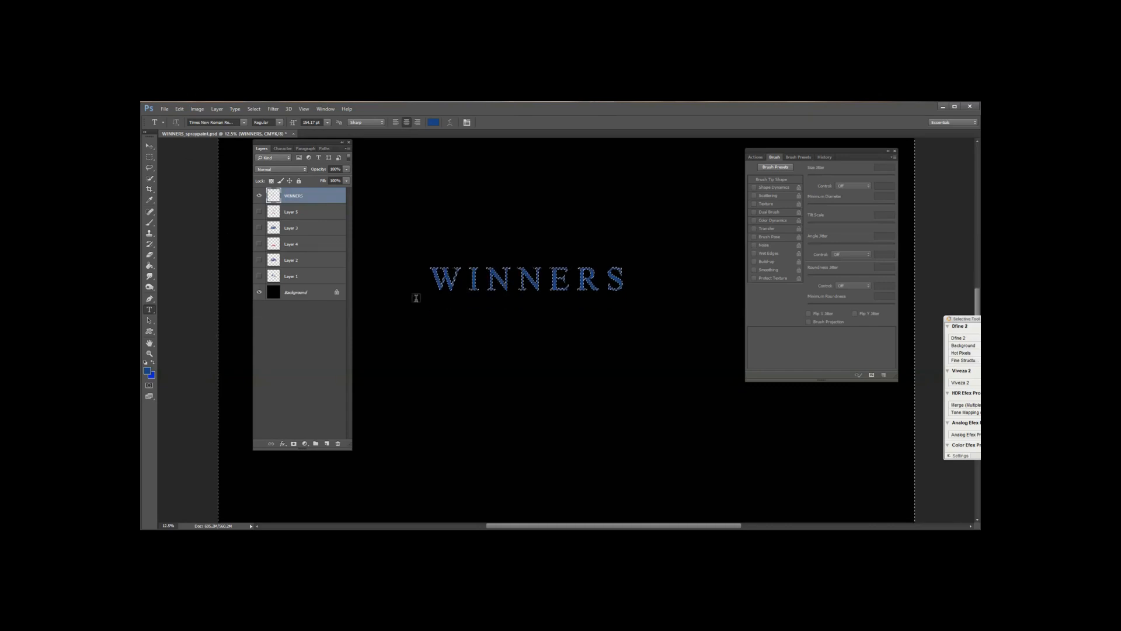
click(327, 443)
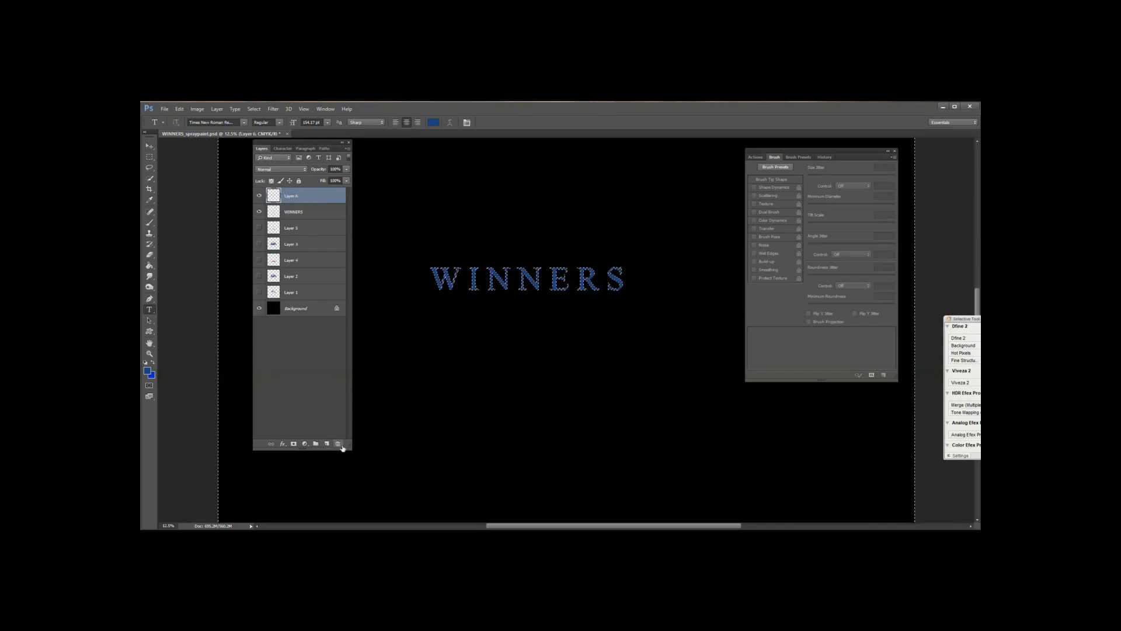
Step: Paint blue splatter spray across the WINNERS lettering on the new layer, then hide the WINNERS layer and deselect
key(b)
mouse_move(436, 265)
mouse_down()
mouse_move(454, 285)
mouse_move(468, 263)
mouse_move(425, 258)
mouse_move(440, 279)
mouse_move(475, 287)
mouse_move(500, 255)
mouse_move(490, 265)
mouse_move(482, 244)
mouse_move(508, 287)
mouse_move(519, 265)
mouse_move(502, 267)
mouse_move(531, 263)
mouse_move(538, 293)
mouse_move(557, 266)
mouse_move(576, 264)
mouse_move(572, 283)
mouse_move(590, 285)
mouse_move(608, 275)
mouse_move(591, 263)
mouse_move(615, 286)
mouse_up()
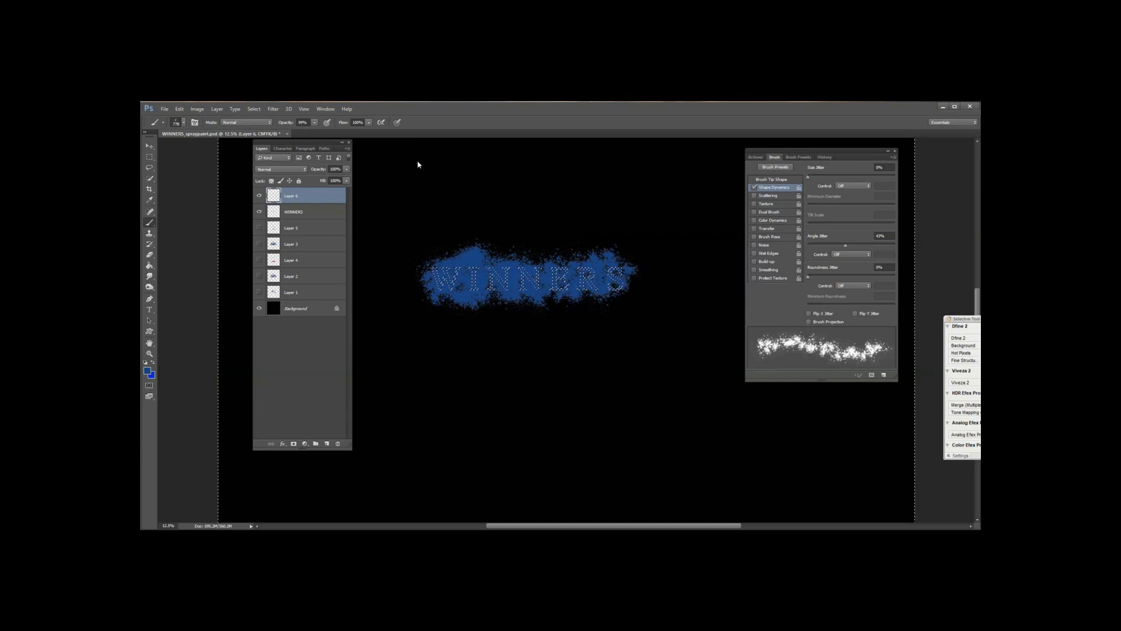
click(259, 211)
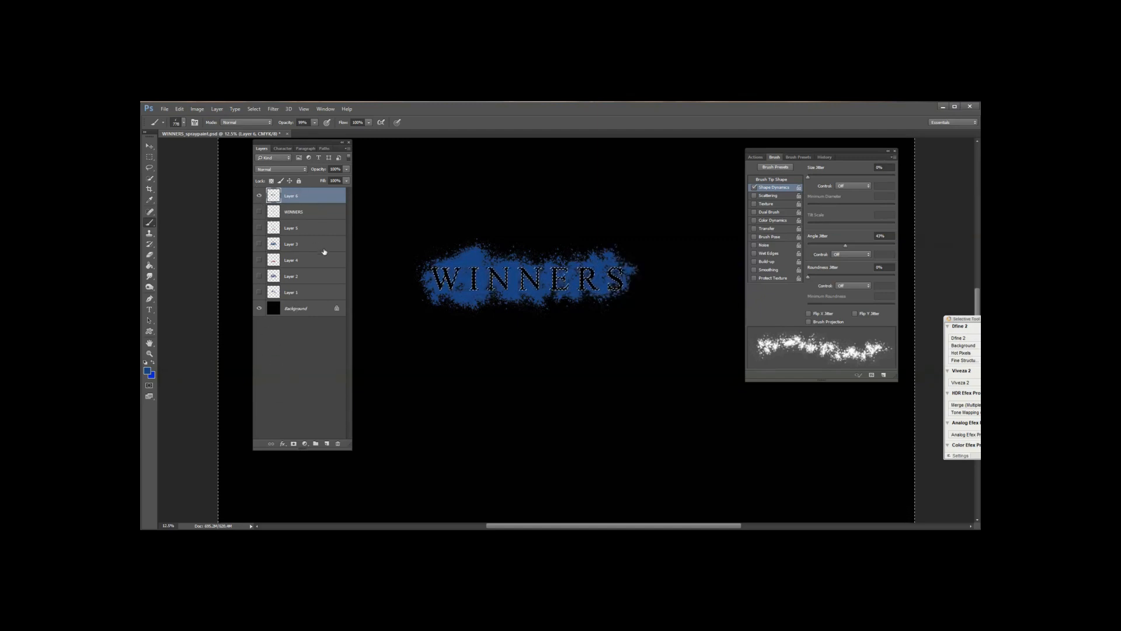
key(ctrl+d)
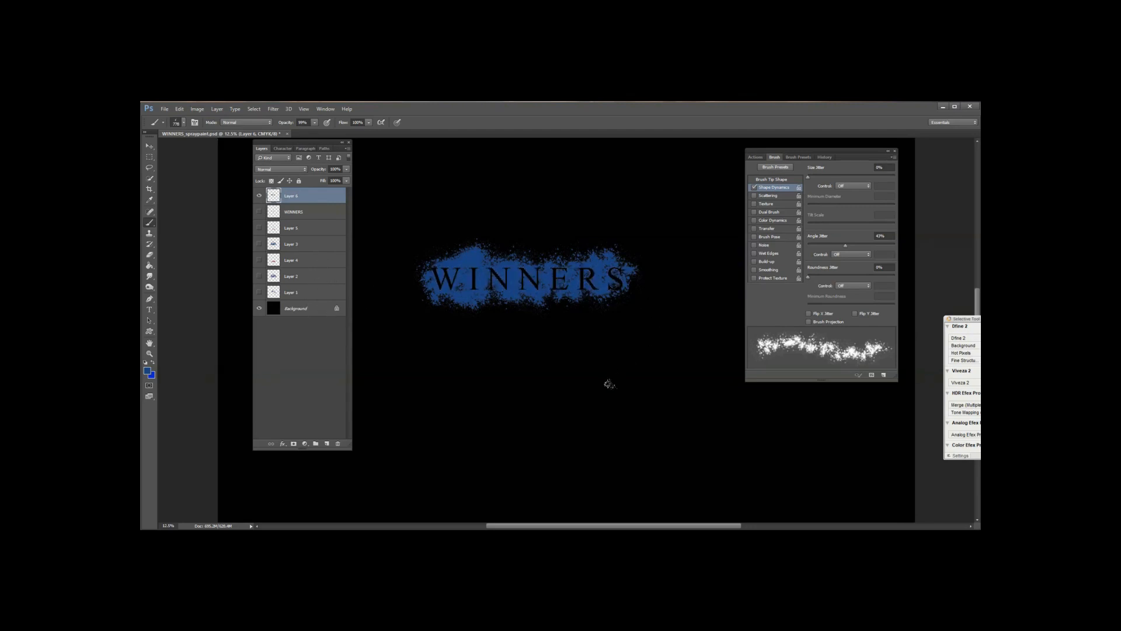
Step: Choose the 2500 px brush from the brush presets
click(797, 158)
scroll(796, 314, down, 3)
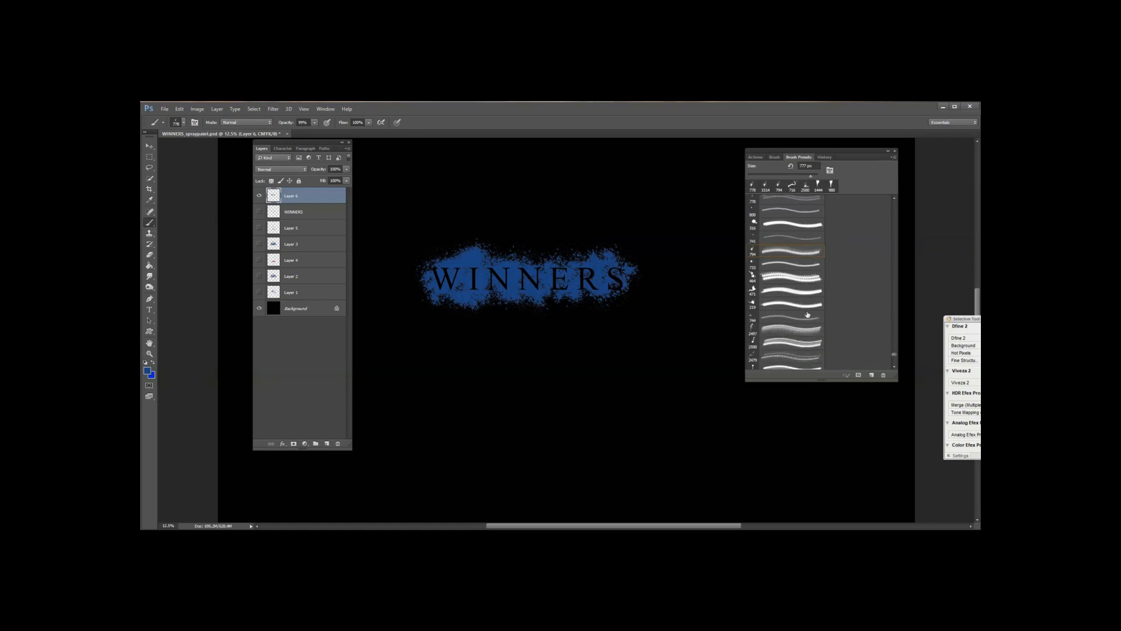
click(782, 302)
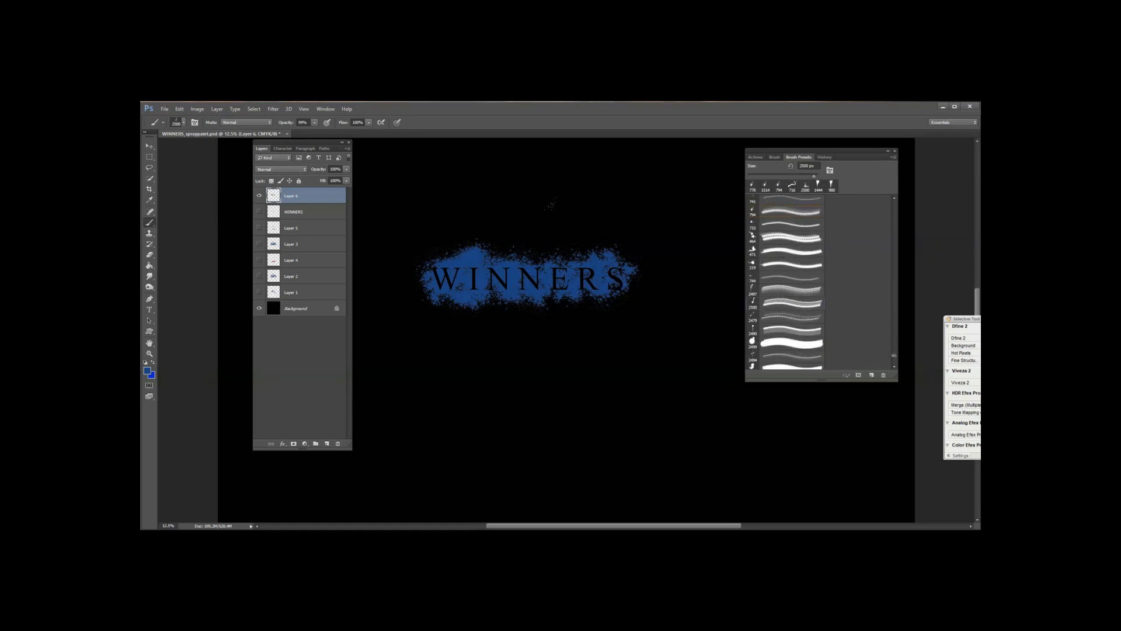
Step: Try adding blue paint marks around the WINNERS stencil with the chosen brush, then undo them
drag(539, 302, 498, 305)
click(547, 253)
click(574, 258)
click(445, 287)
key(ctrl+z)
key(ctrl+alt+z)
key(ctrl+alt+z)
key(ctrl+d)
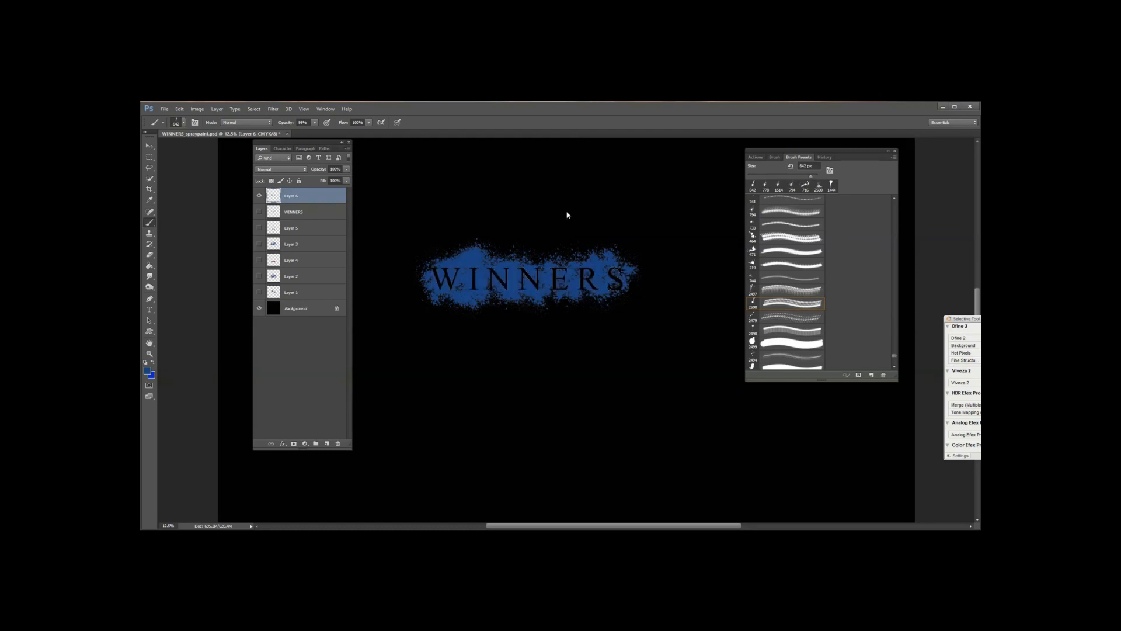